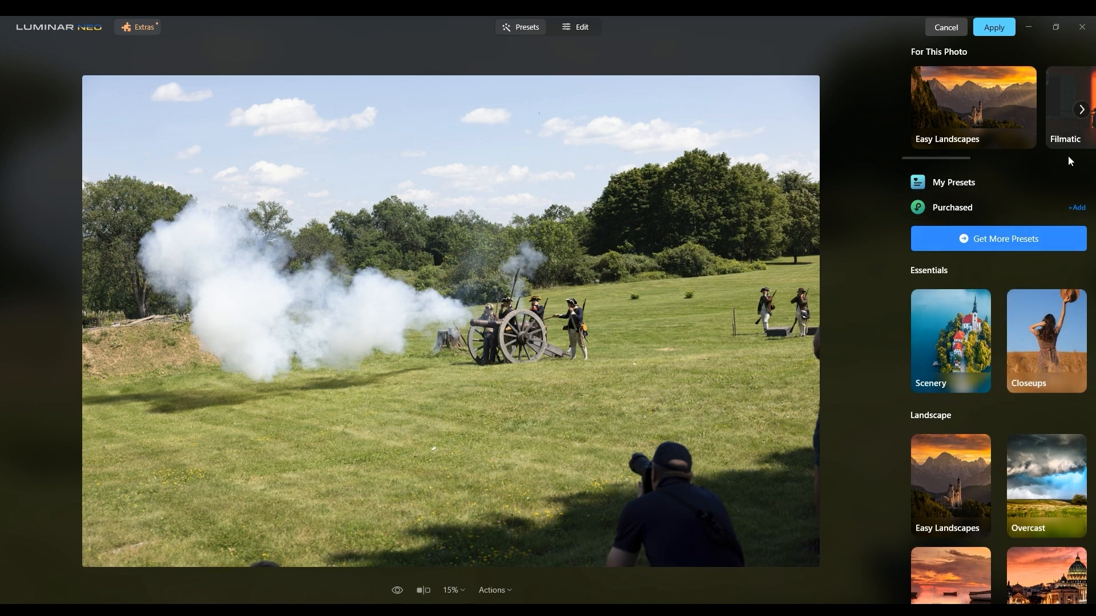
# Try presets from the Easy Landscapes collection, including Long Exposure, Sunset, Noirscape and Forest Stream, and preview the Filmatic collection.
pyautogui.click(1023, 122)
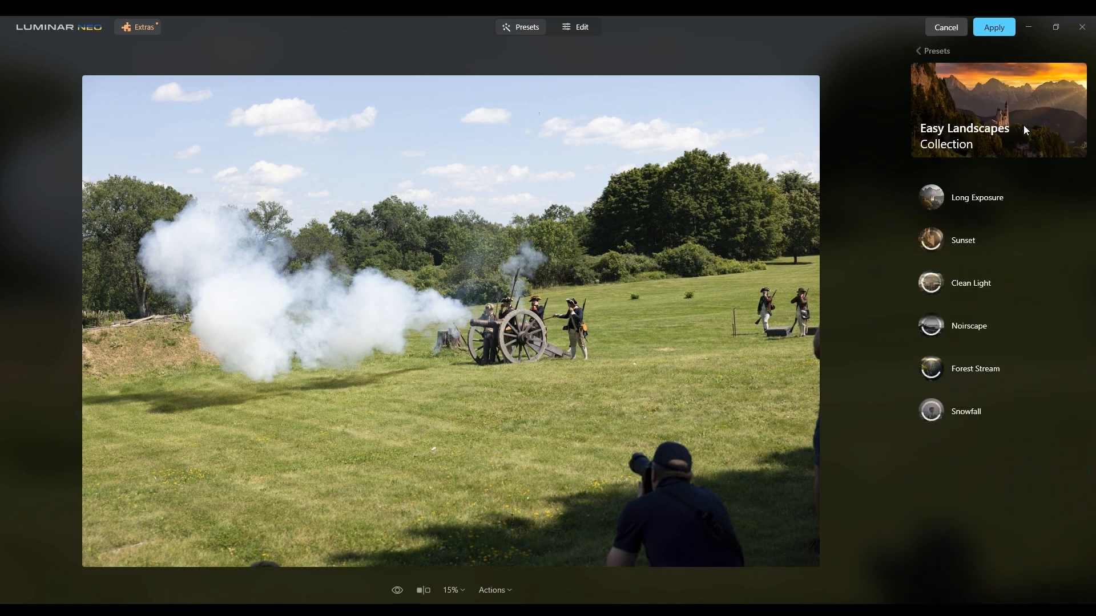
pyautogui.click(1019, 196)
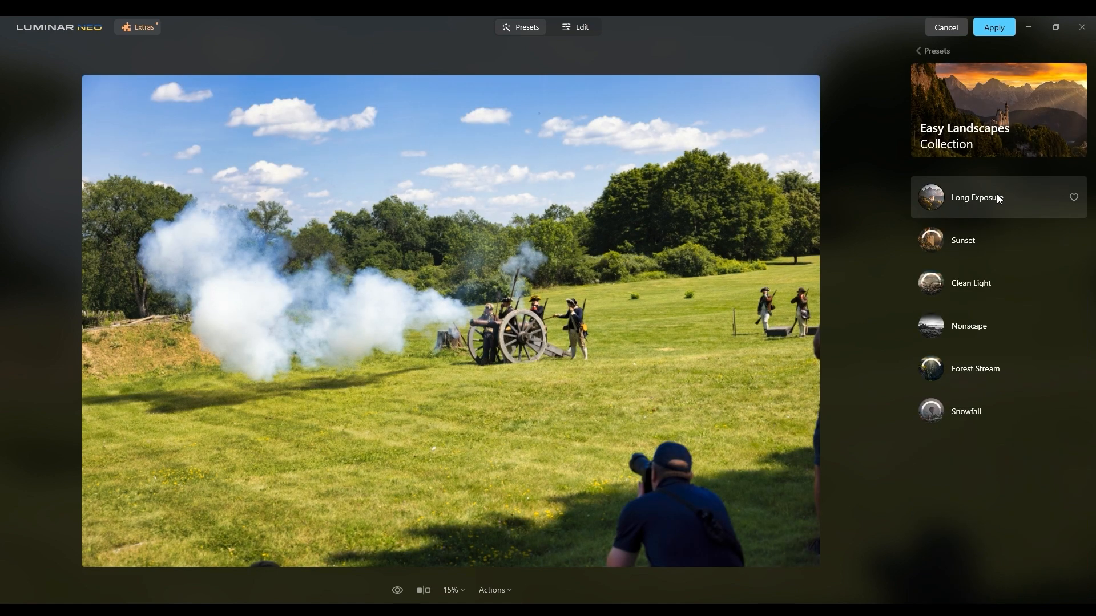
pyautogui.click(987, 234)
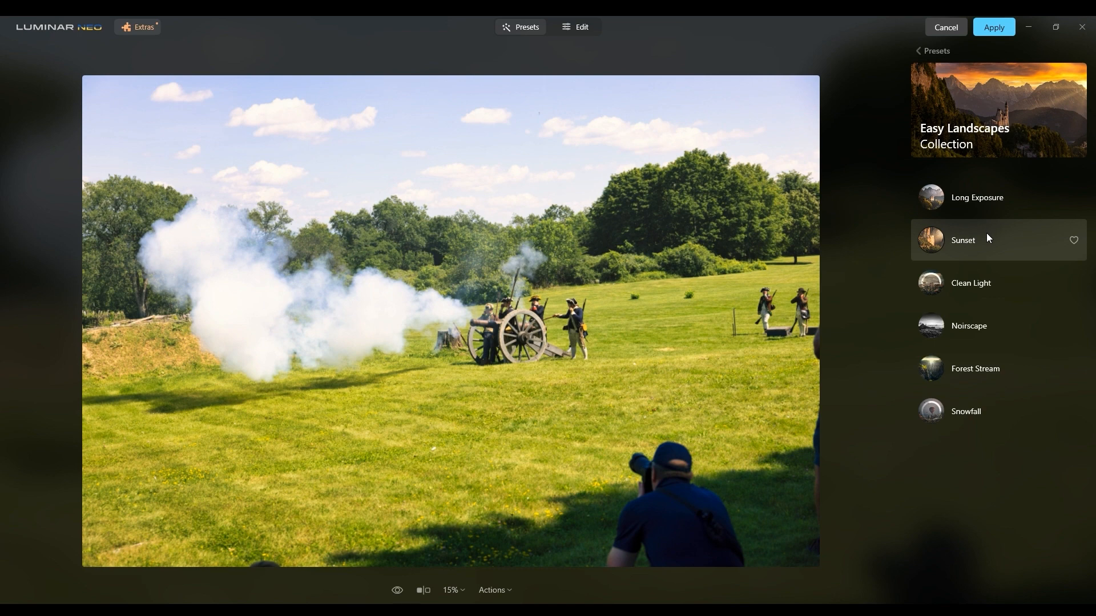
pyautogui.click(969, 285)
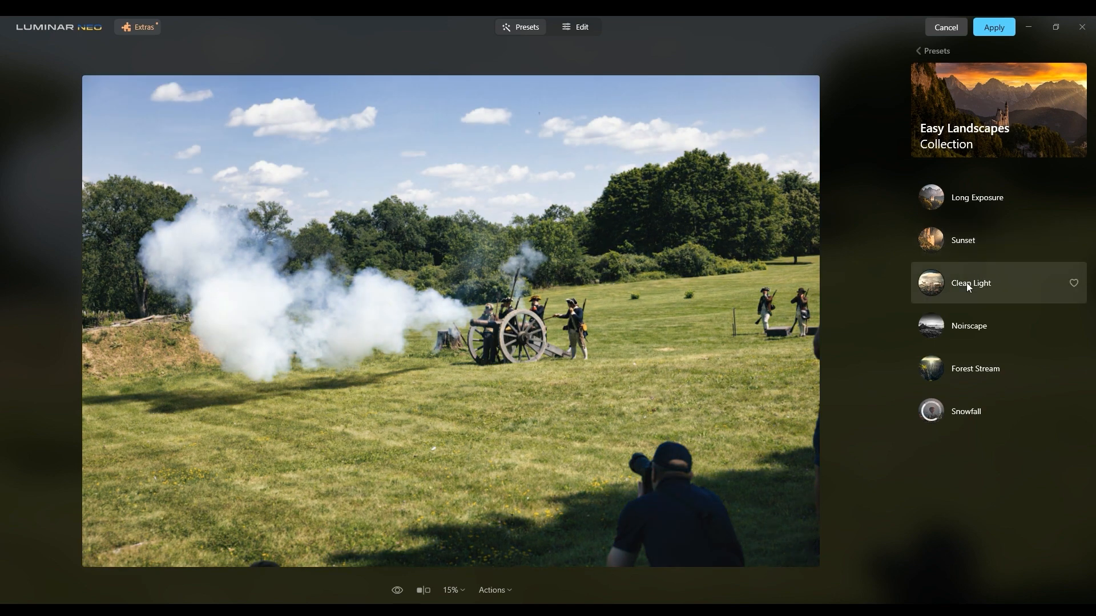
pyautogui.click(964, 323)
pyautogui.click(965, 365)
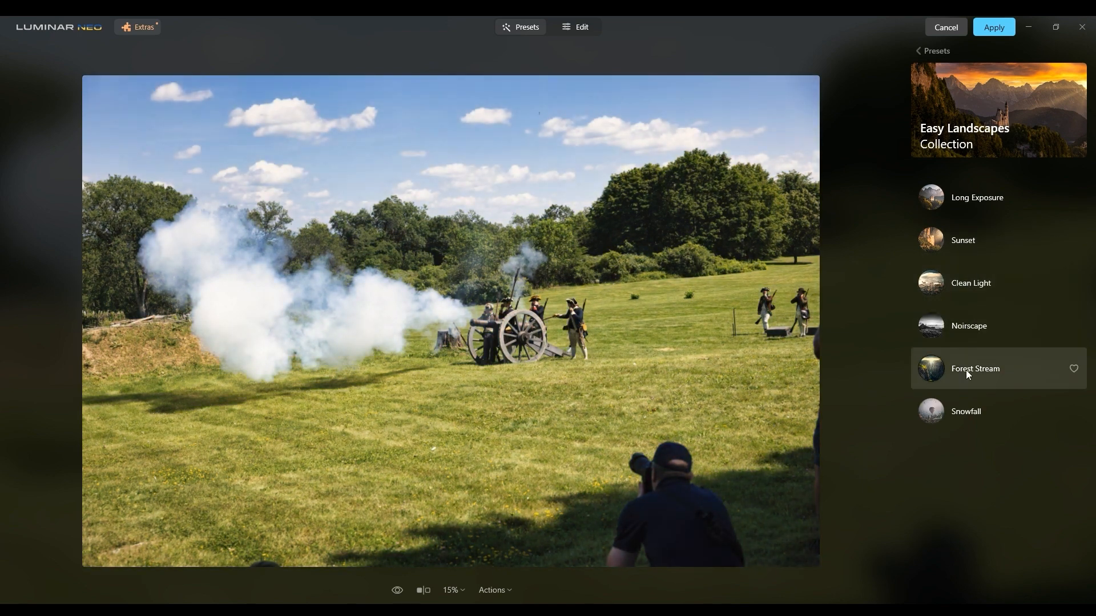
pyautogui.click(960, 370)
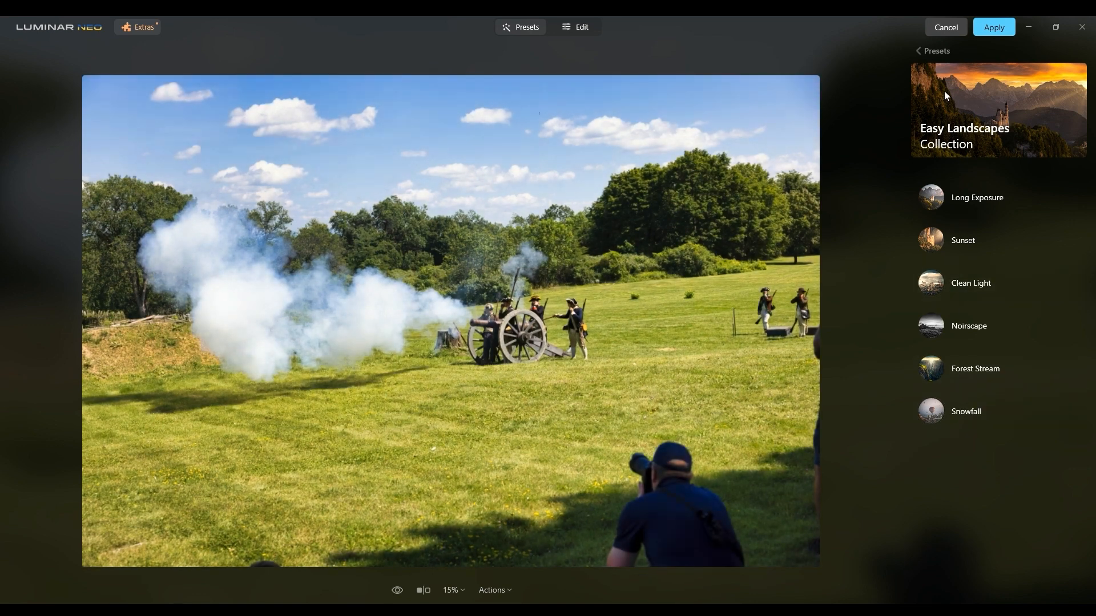
pyautogui.click(929, 52)
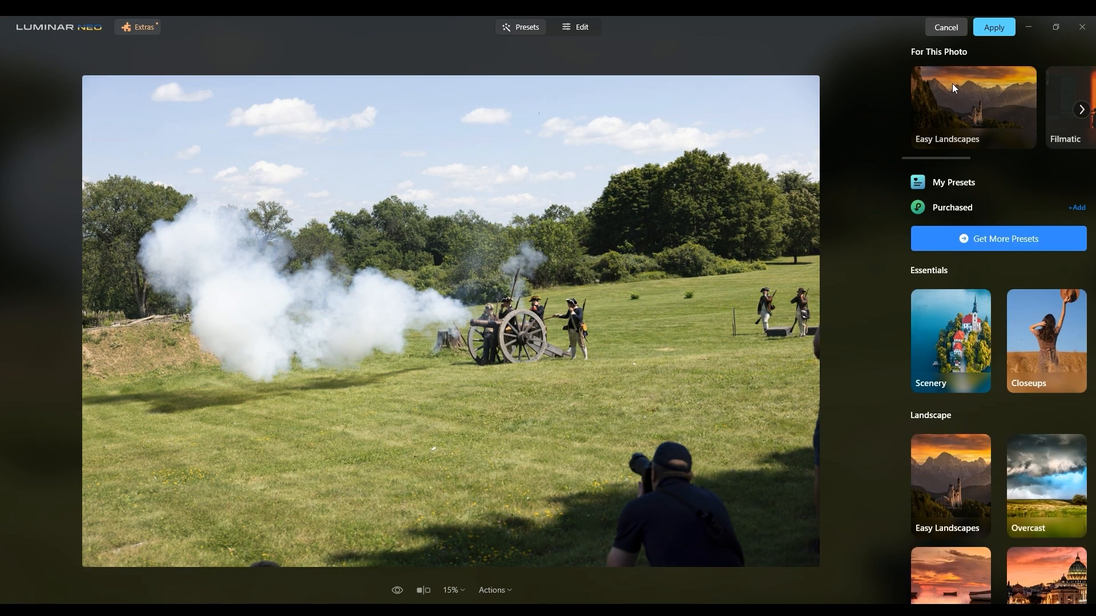
pyautogui.click(1063, 131)
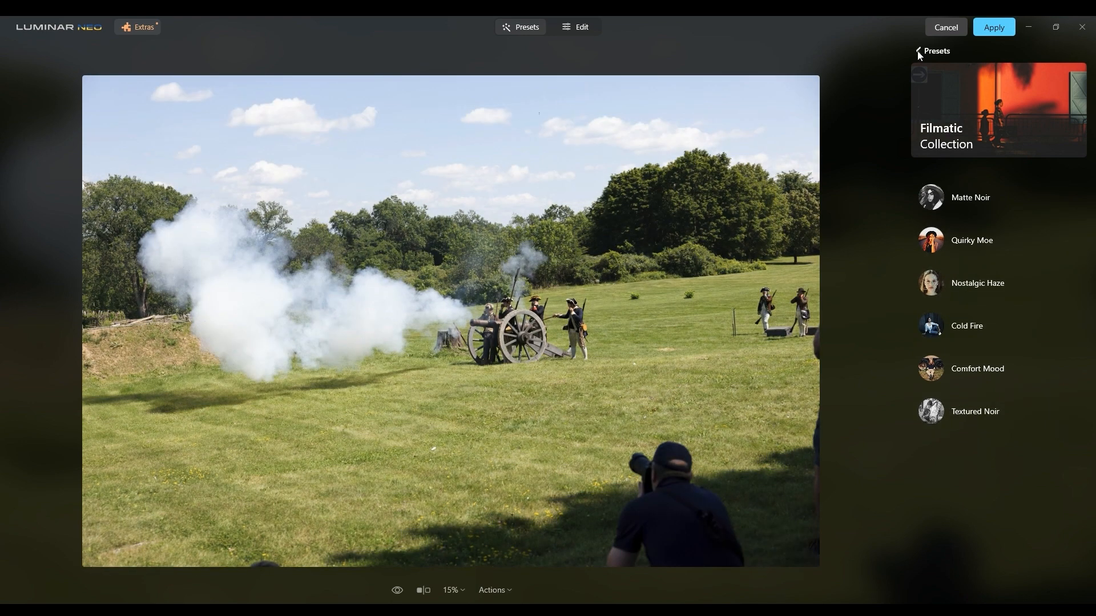
pyautogui.click(930, 51)
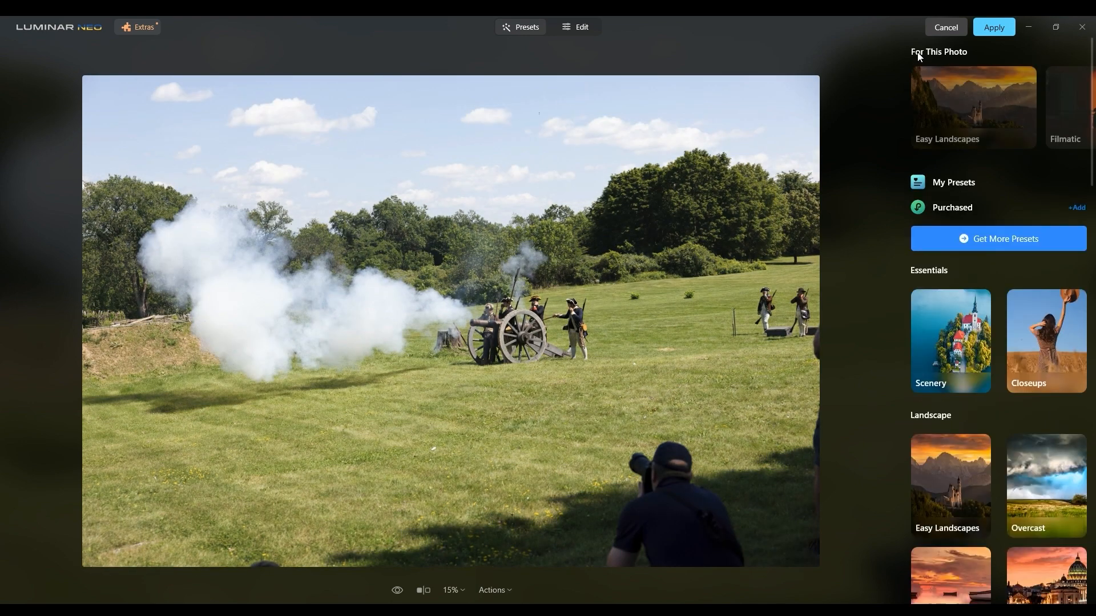
# Switch from presets to manual editing and check the photo's edit history before returning to the editing tools.
pyautogui.click(581, 32)
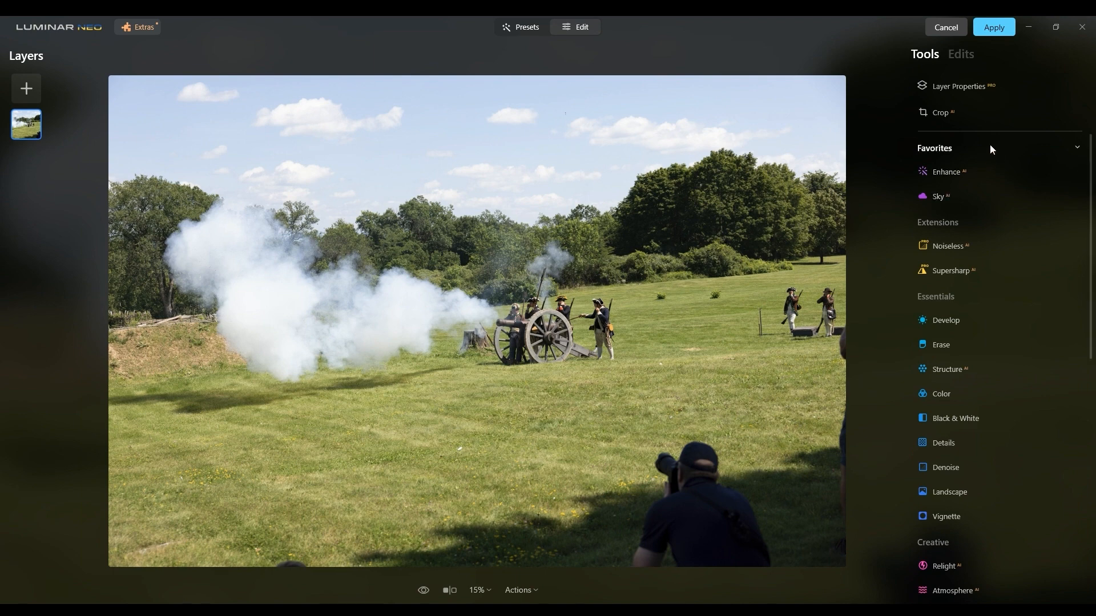
pyautogui.click(963, 59)
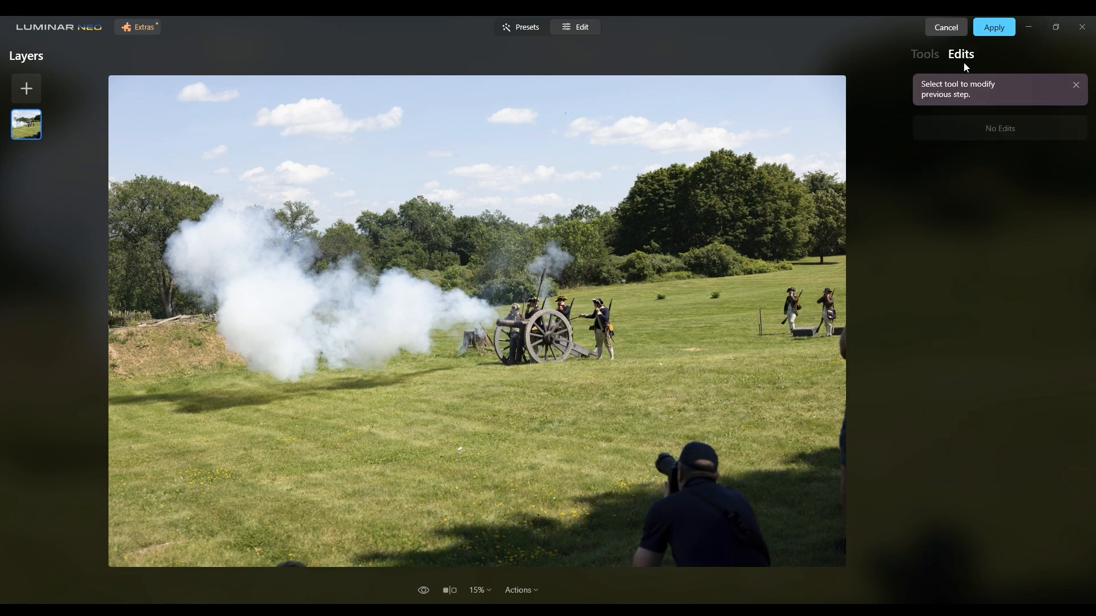
pyautogui.click(918, 59)
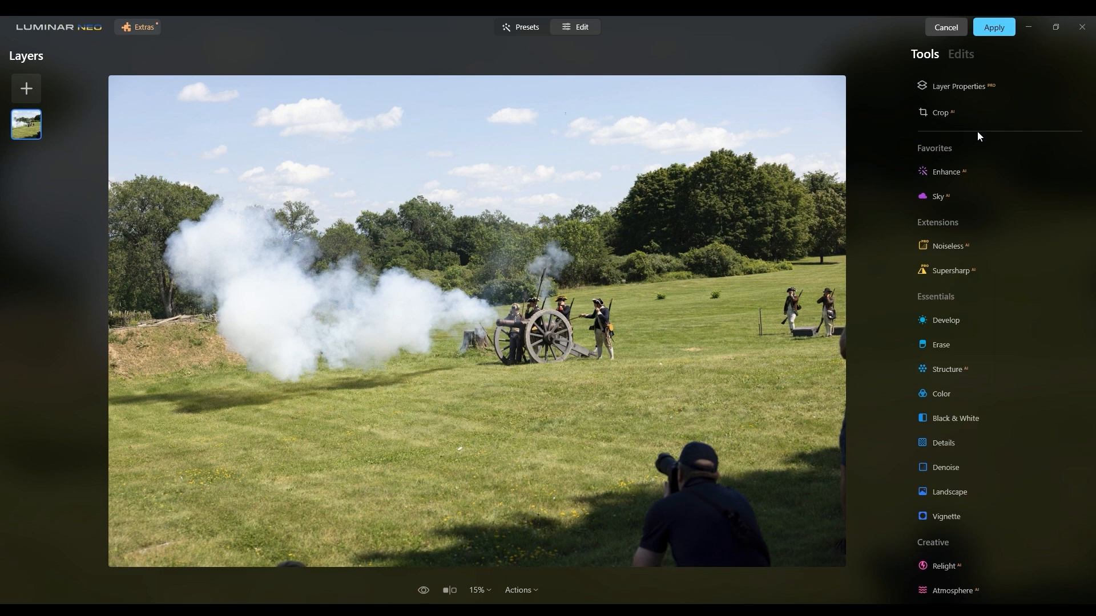
# Try replacing the sky with Sky AI, using Bright Blue Sky 2 and Blue Sky 7.
pyautogui.click(940, 196)
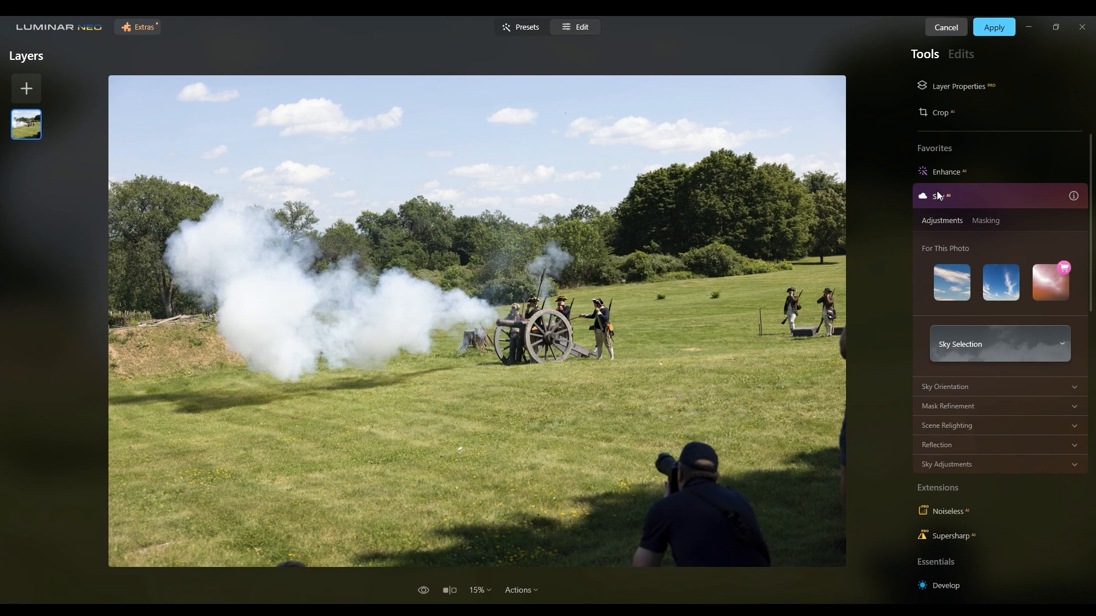
pyautogui.click(955, 280)
pyautogui.scroll(-1, 956, 280)
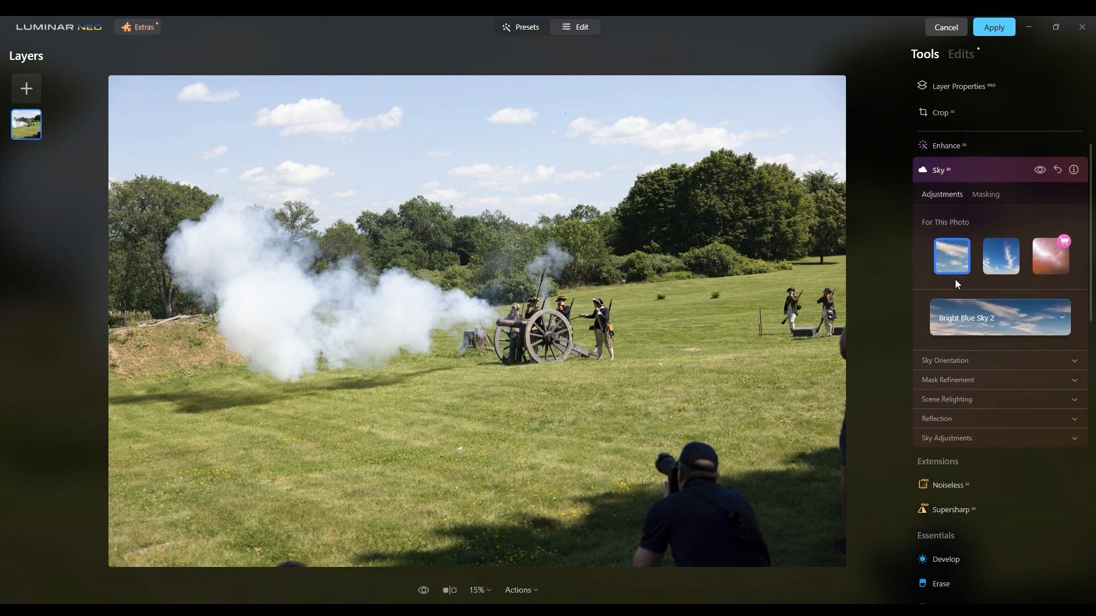
pyautogui.click(992, 319)
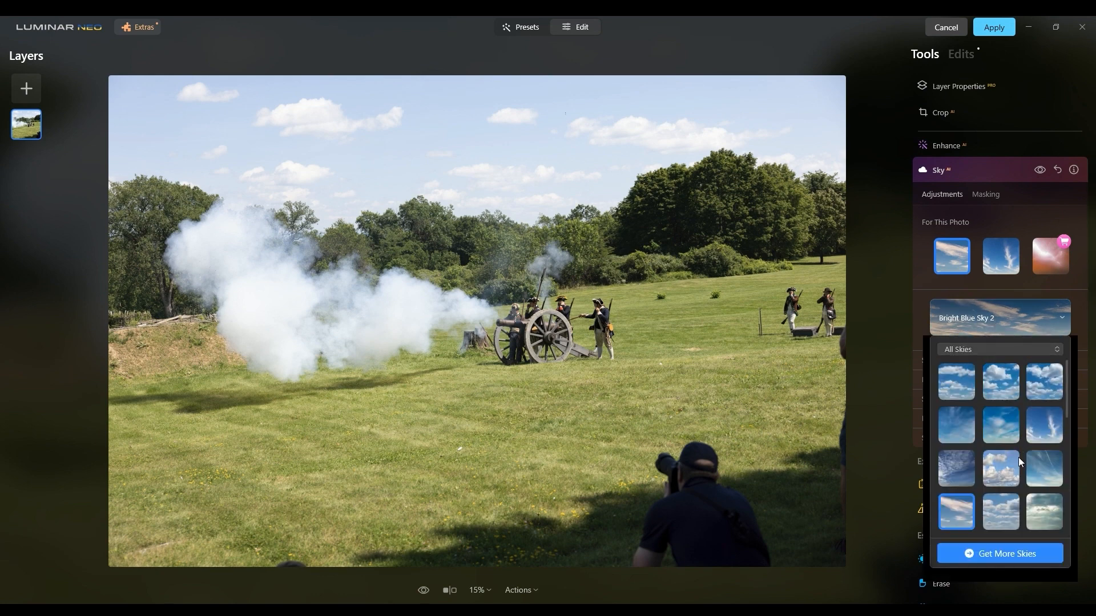
pyautogui.click(951, 481)
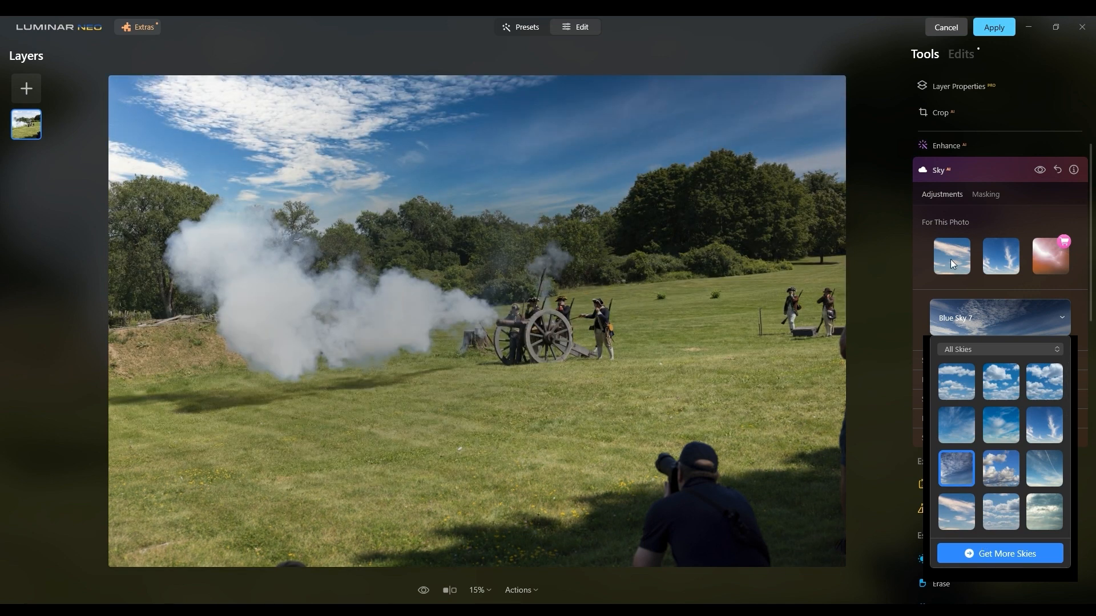
# Compare the photo with and without the replacement sky, and reset the Sky AI changes.
pyautogui.click(1038, 173)
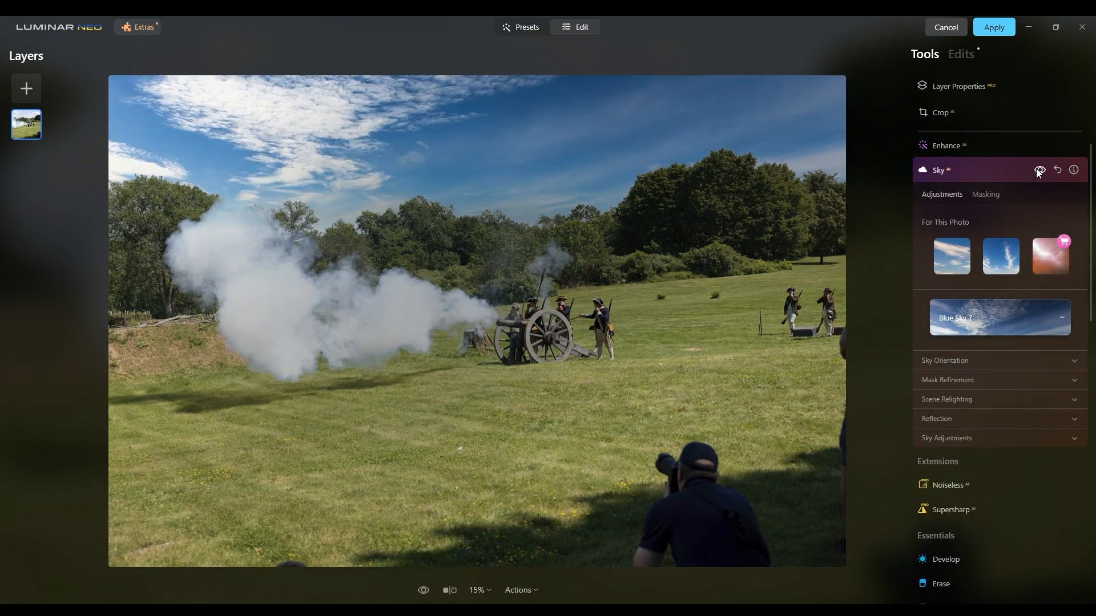
pyautogui.click(1035, 170)
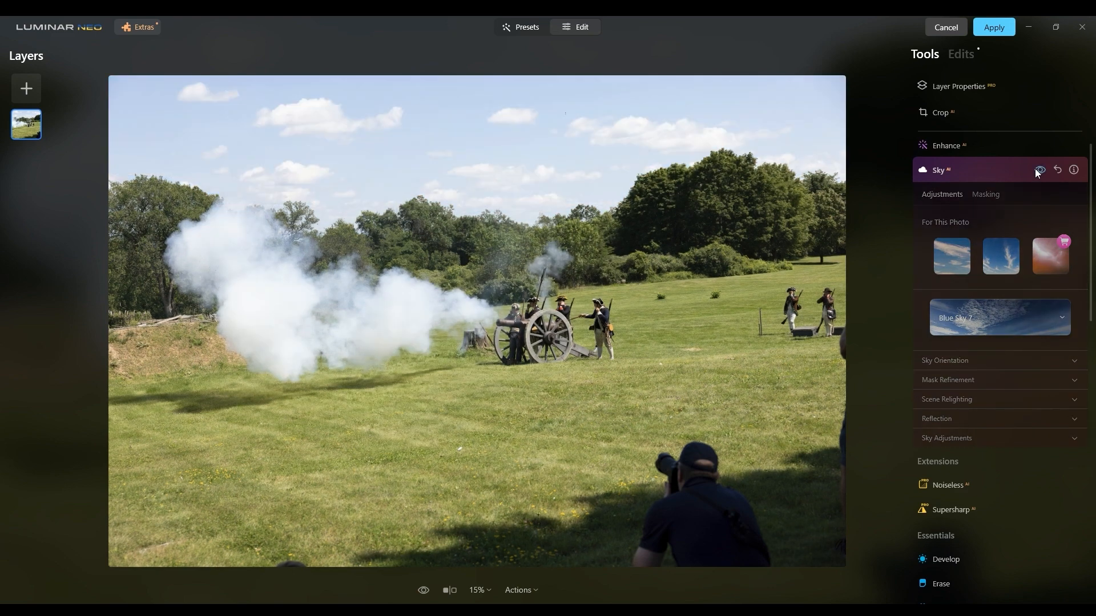
pyautogui.click(1036, 169)
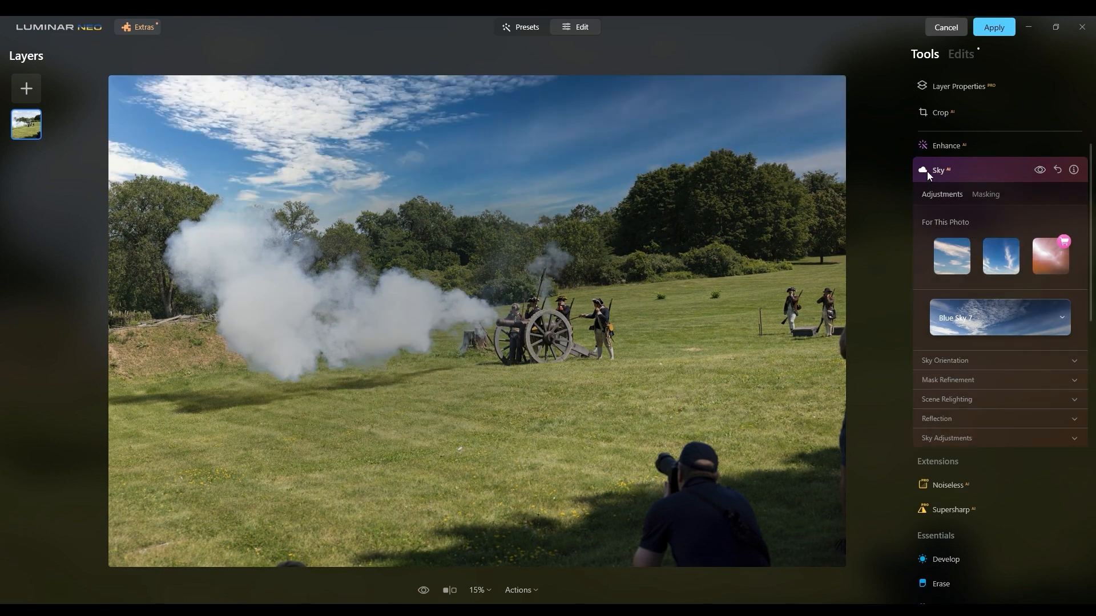
pyautogui.click(1055, 172)
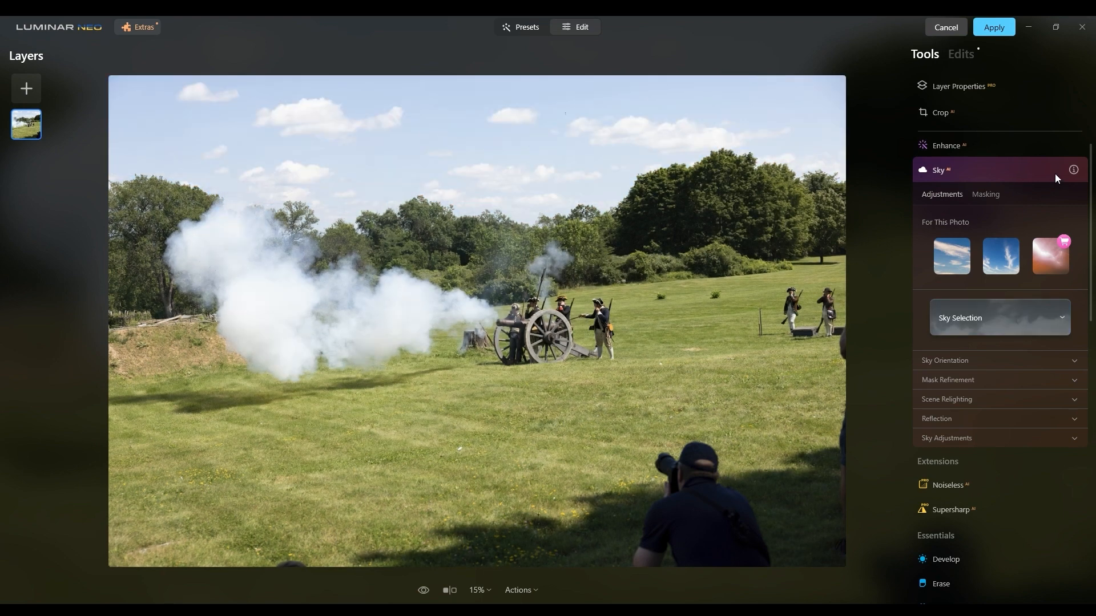
# Strengthen the original sky with Enhance AI by setting Sky Enhancer to 87.
pyautogui.click(953, 147)
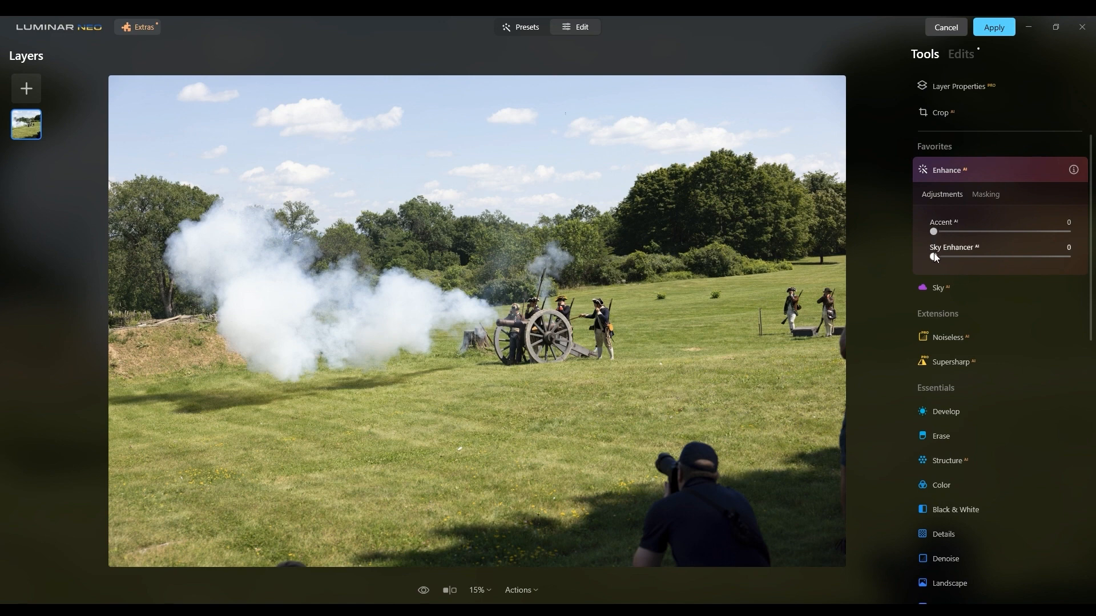
pyautogui.moveTo(935, 258); pyautogui.dragTo(977, 258)
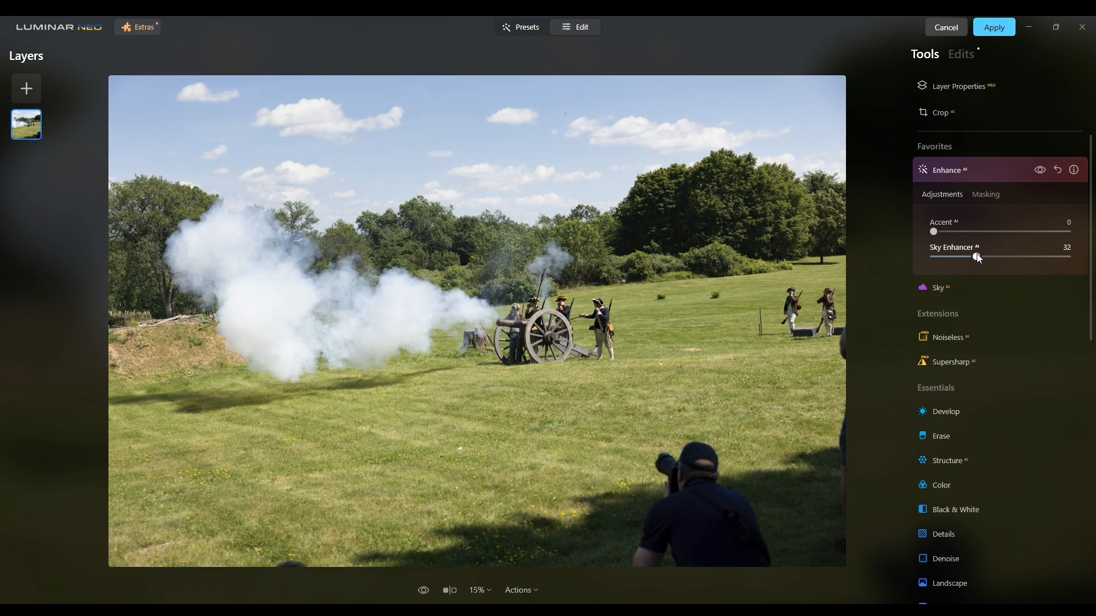
pyautogui.moveTo(978, 257); pyautogui.dragTo(1052, 259)
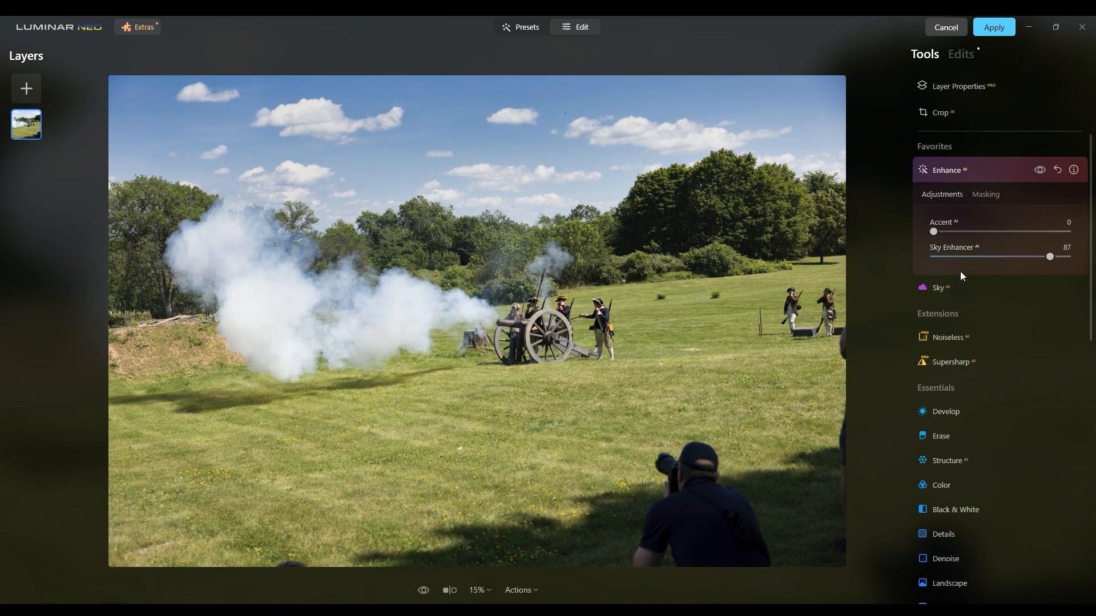
# Open the Supercontrast tool's adjustments from the Professional group.
pyautogui.scroll(-4, 955, 343)
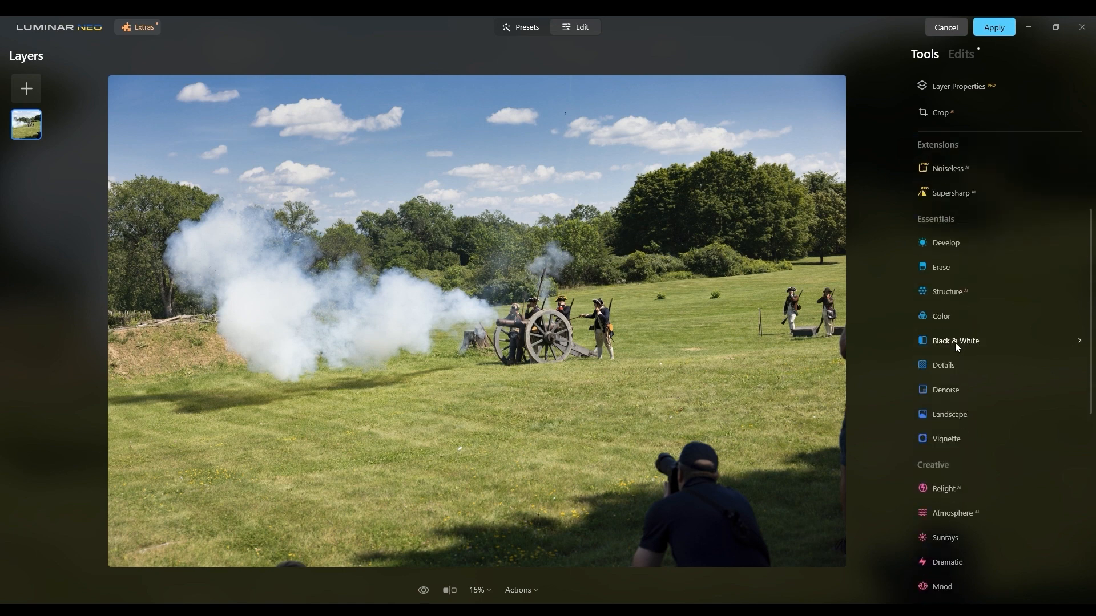
pyautogui.scroll(-6, 955, 343)
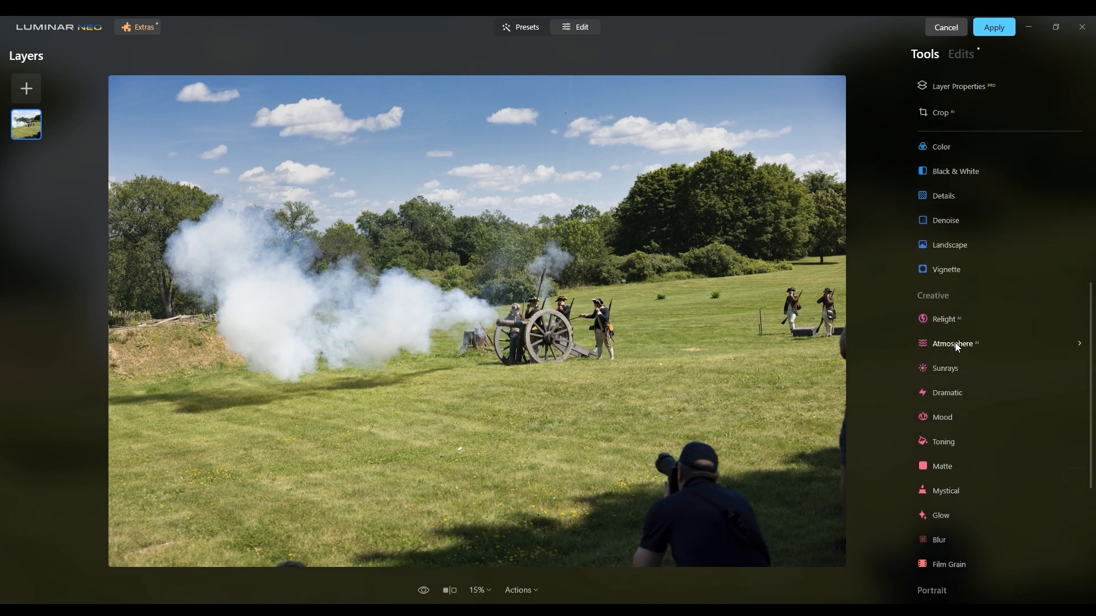
pyautogui.scroll(-1, 956, 346)
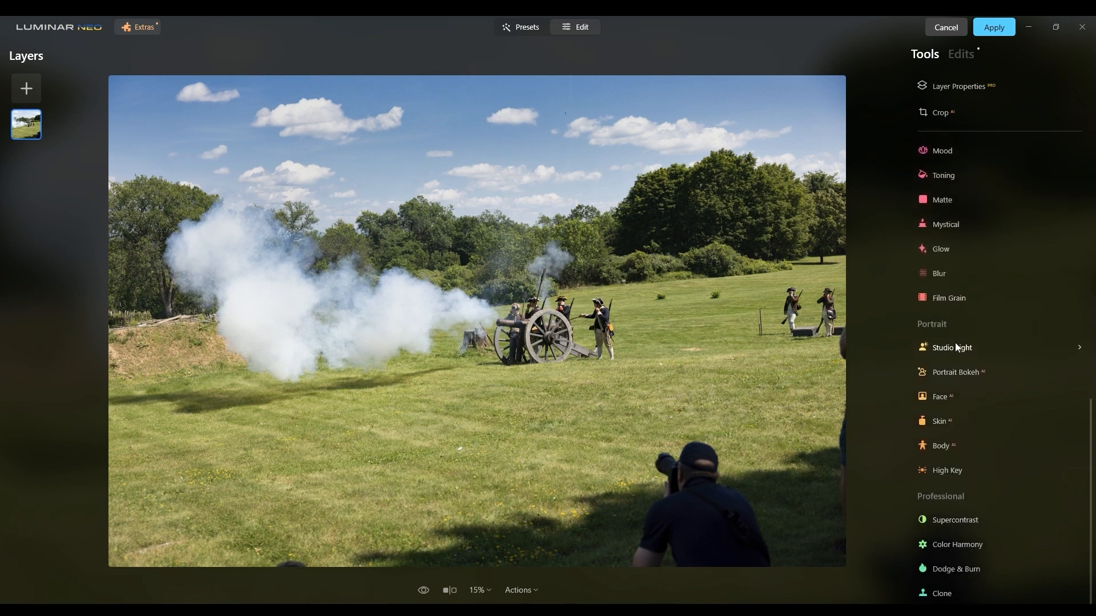
pyautogui.click(950, 514)
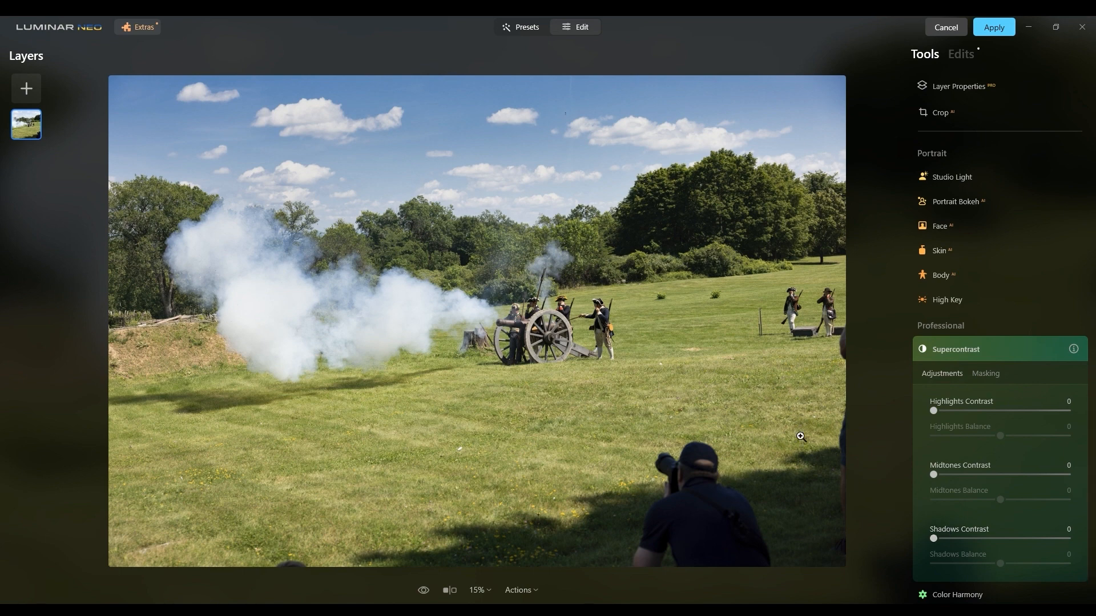
# Examine the detail in the cannon smoke and around the cannon at 100% zoom.
pyautogui.click(458, 270)
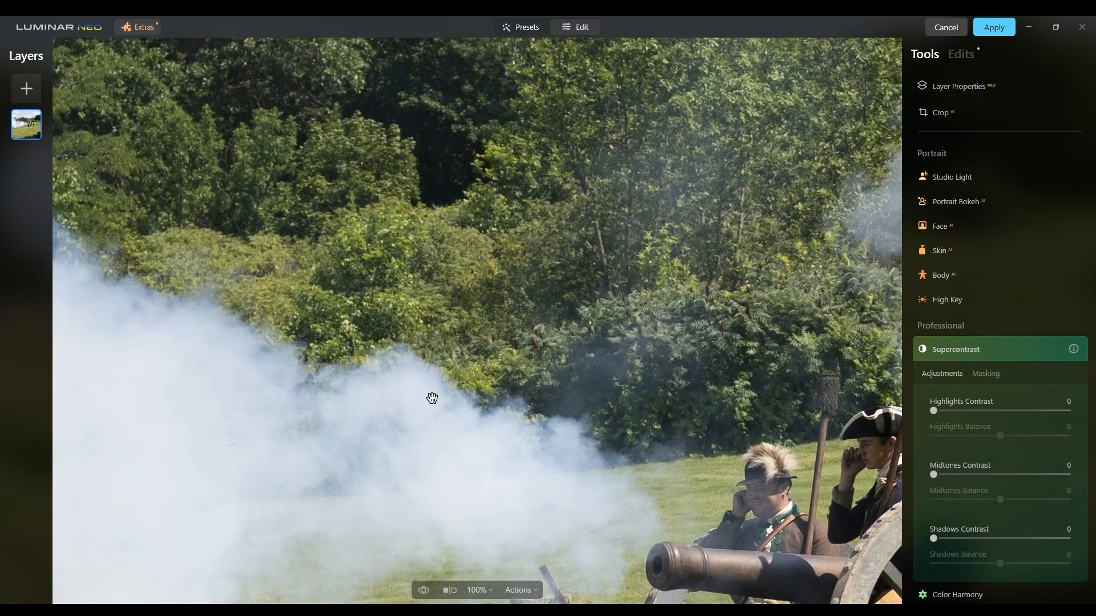
pyautogui.moveTo(430, 396); pyautogui.dragTo(650, 283)
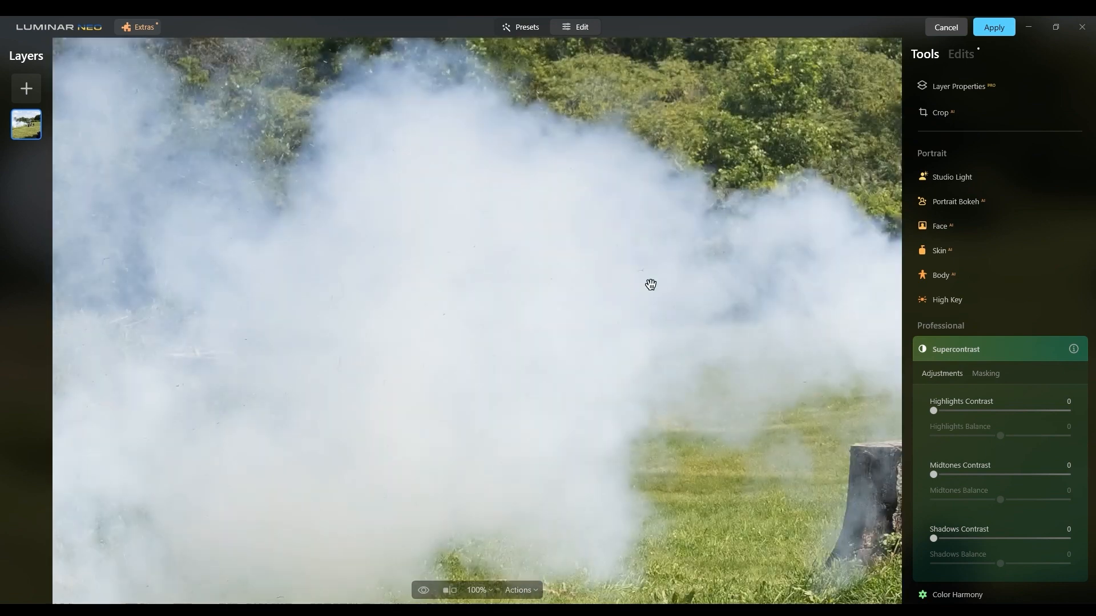
pyautogui.moveTo(554, 295); pyautogui.dragTo(769, 268)
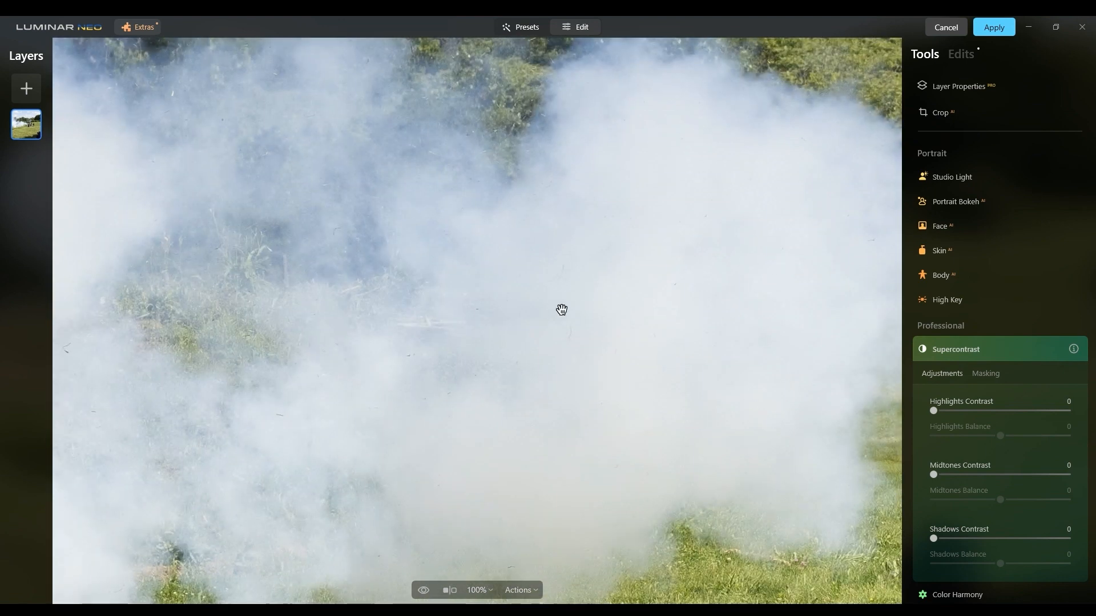
pyautogui.moveTo(639, 308); pyautogui.dragTo(463, 299)
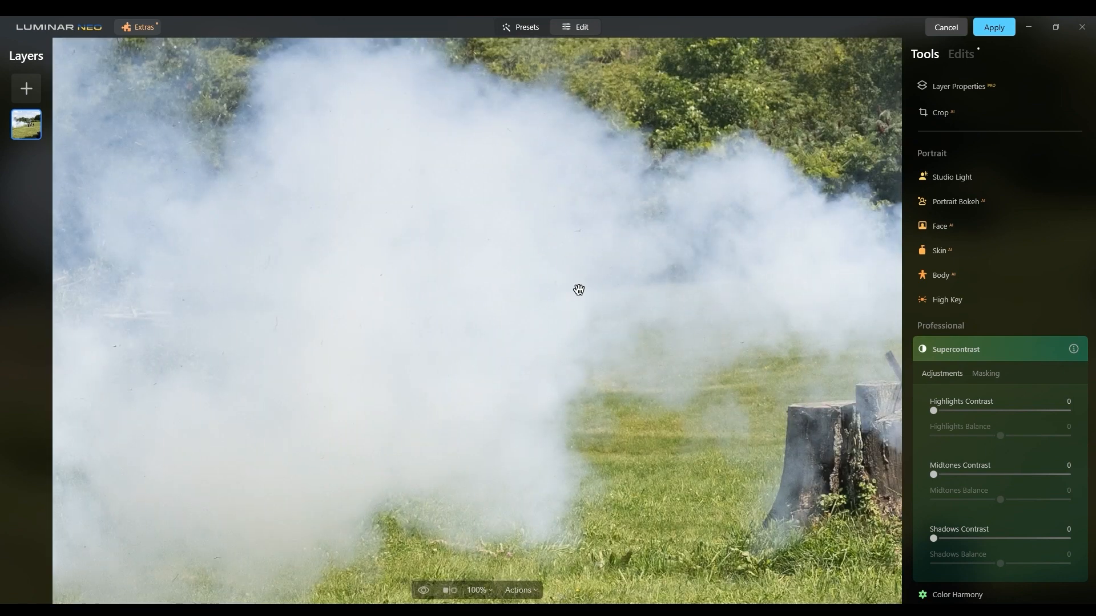
pyautogui.moveTo(580, 289); pyautogui.dragTo(398, 291)
pyautogui.moveTo(523, 290); pyautogui.dragTo(387, 284)
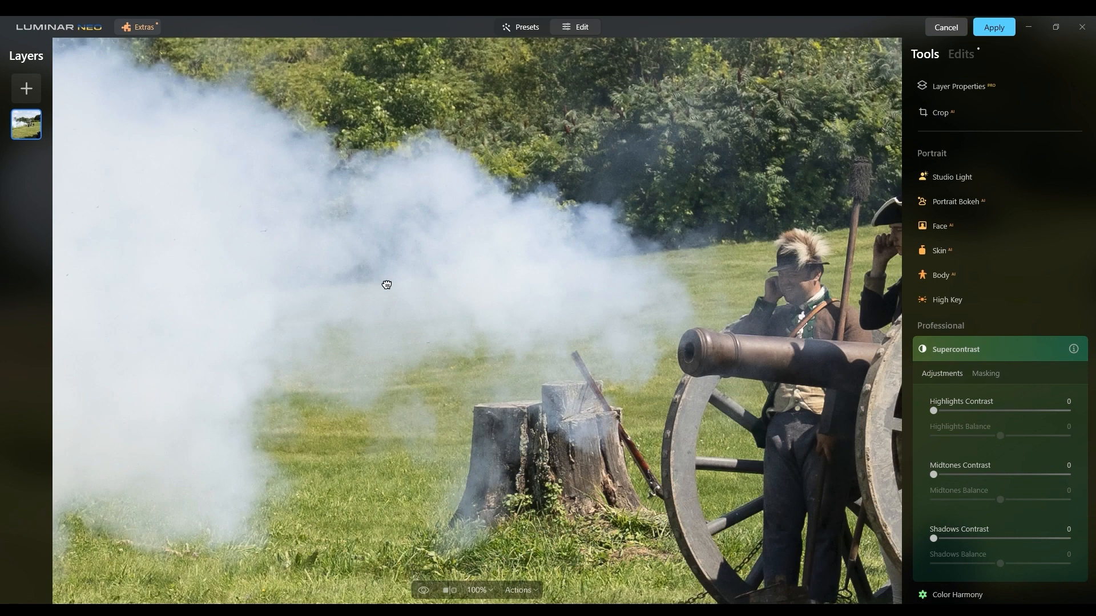
pyautogui.moveTo(384, 284); pyautogui.dragTo(670, 293)
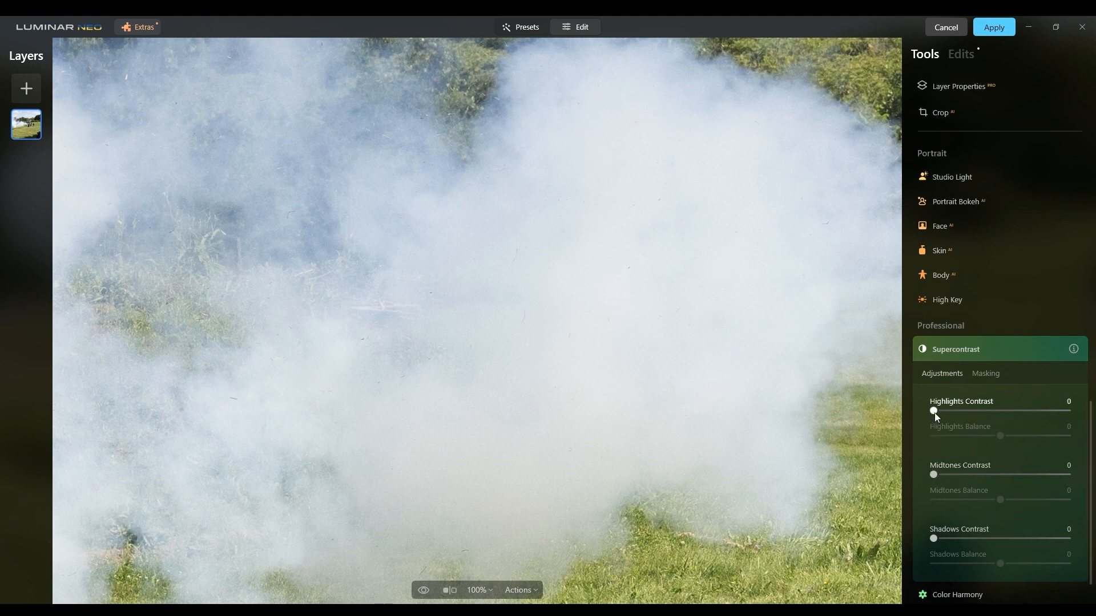
# Try out Supercontrast's highlights, midtones and shadows contrast on the smoke, returning each to 0.
pyautogui.moveTo(935, 411); pyautogui.dragTo(910, 410)
pyautogui.moveTo(934, 475)
pyautogui.mouseDown()
pyautogui.moveTo(1067, 475)
pyautogui.moveTo(950, 474)
pyautogui.mouseUp()
pyautogui.moveTo(1017, 476); pyautogui.dragTo(924, 468)
pyautogui.moveTo(934, 538); pyautogui.dragTo(887, 529)
# Set Supercontrast's Highlights Contrast to 29 and return to the full photo view.
pyautogui.moveTo(935, 411); pyautogui.dragTo(968, 412)
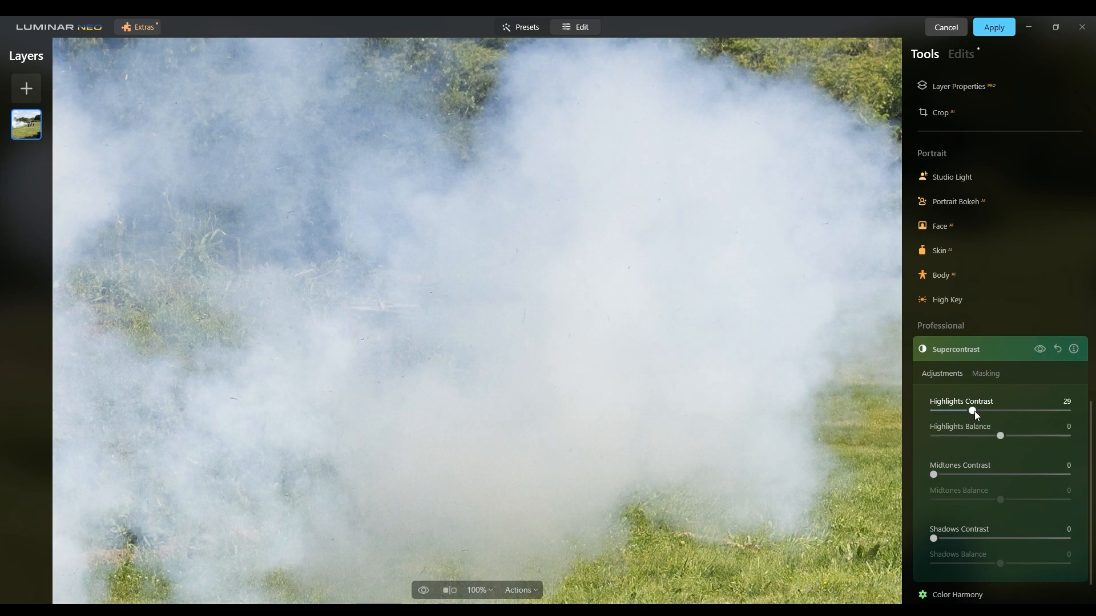
pyautogui.click(816, 420)
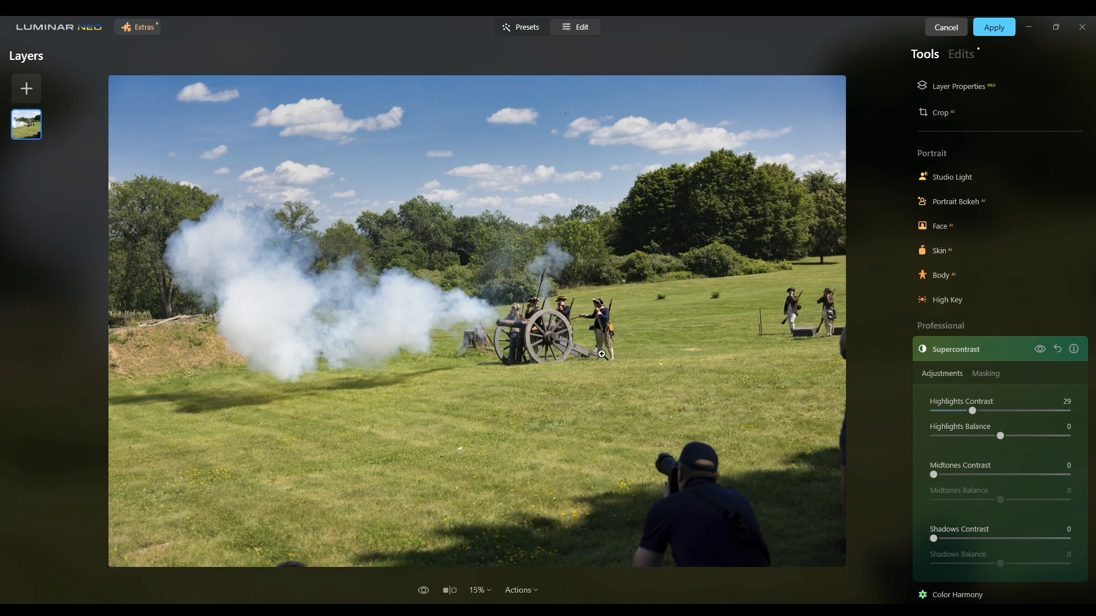
# Compare the photo with and without the Supercontrast effect.
pyautogui.click(1042, 347)
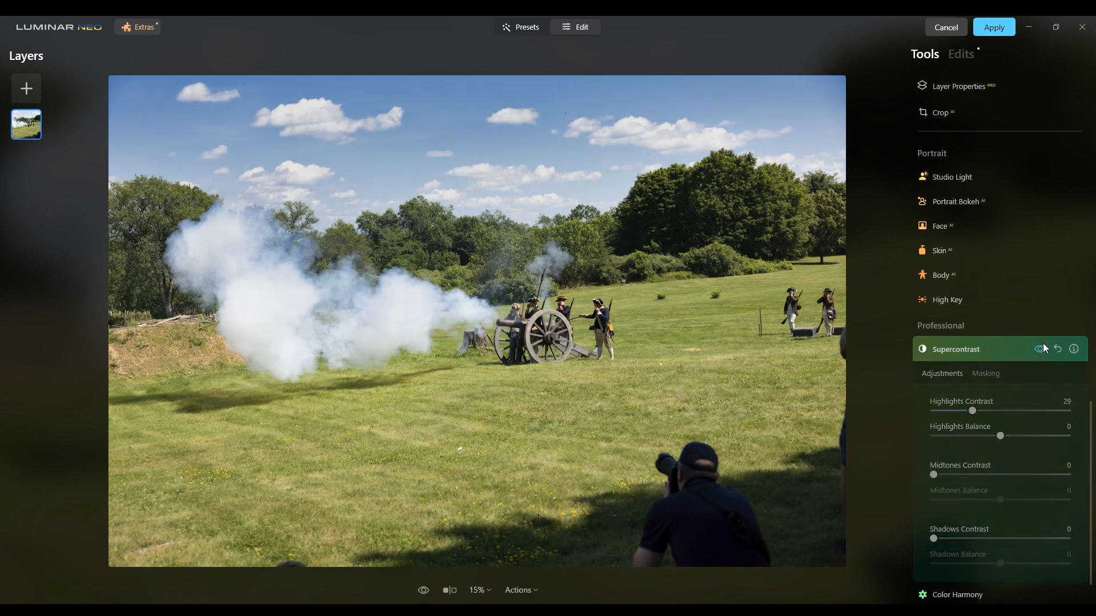
pyautogui.click(1042, 348)
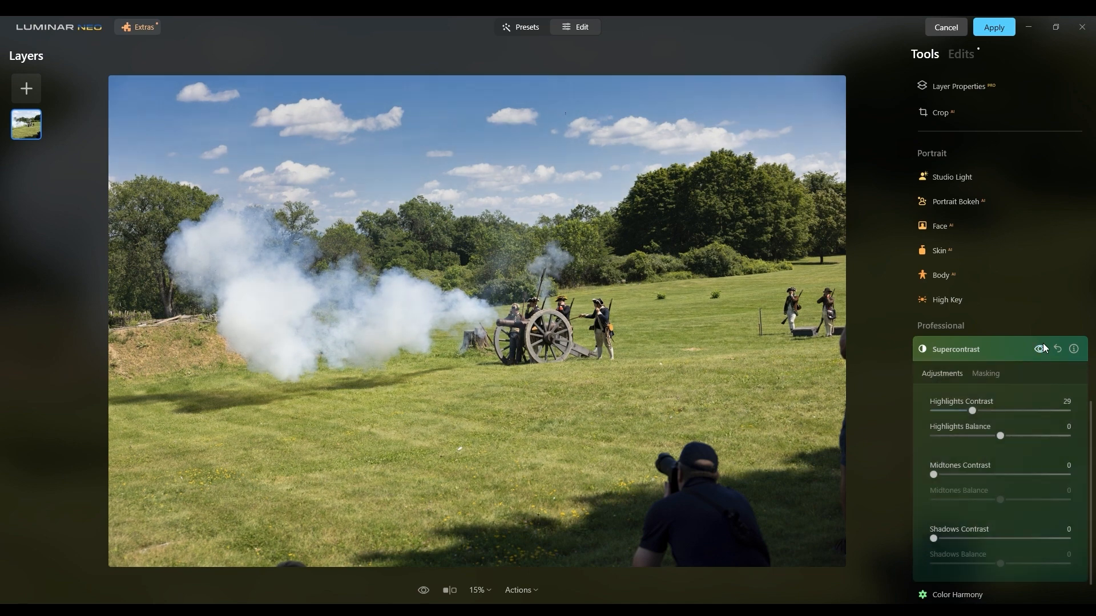
pyautogui.click(1043, 348)
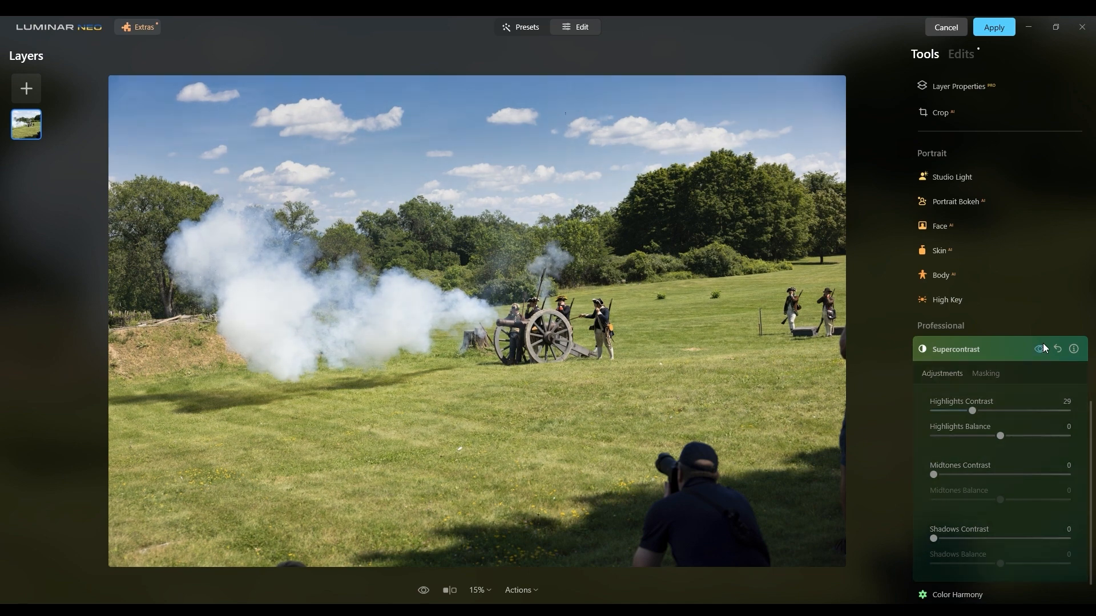
pyautogui.click(1044, 348)
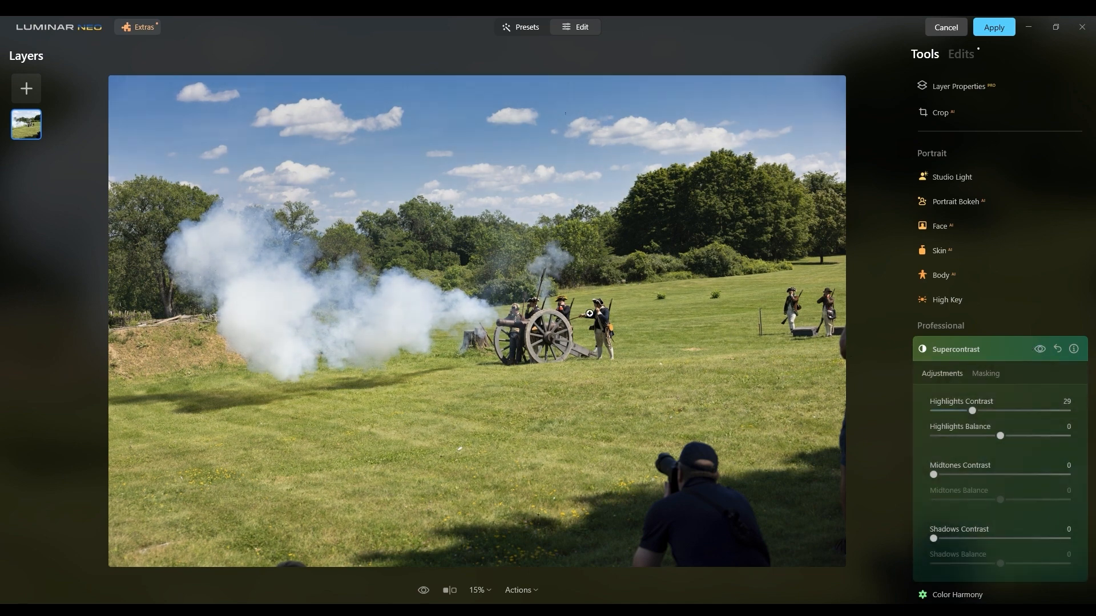
# Set Color Harmony's Color Contrast amount to 51 and compare the photo with and without the effect.
pyautogui.scroll(-1, 907, 499)
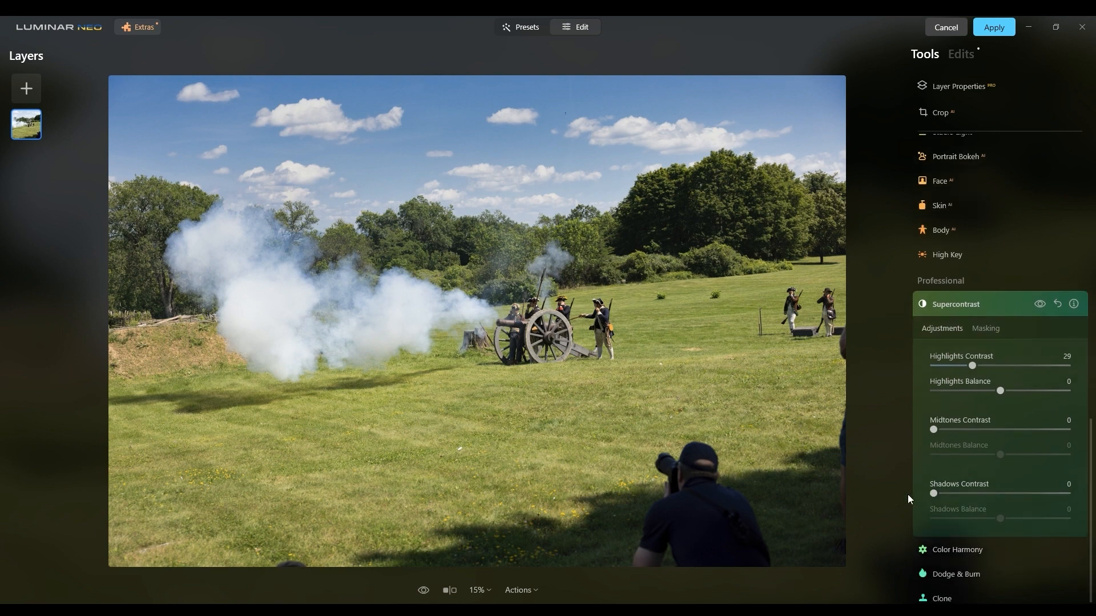
pyautogui.click(925, 548)
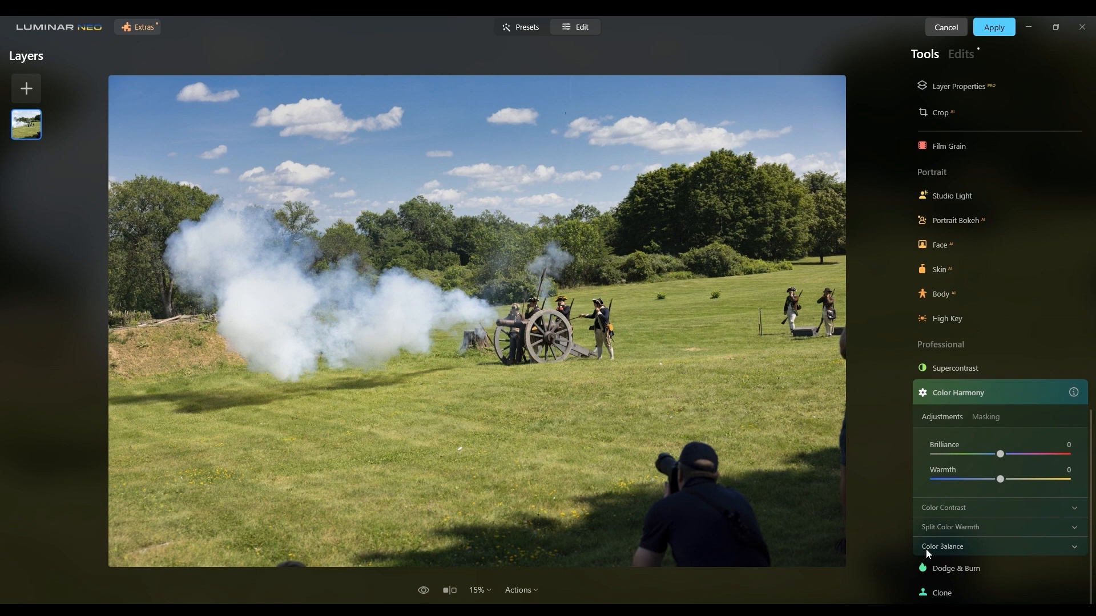
pyautogui.click(963, 517)
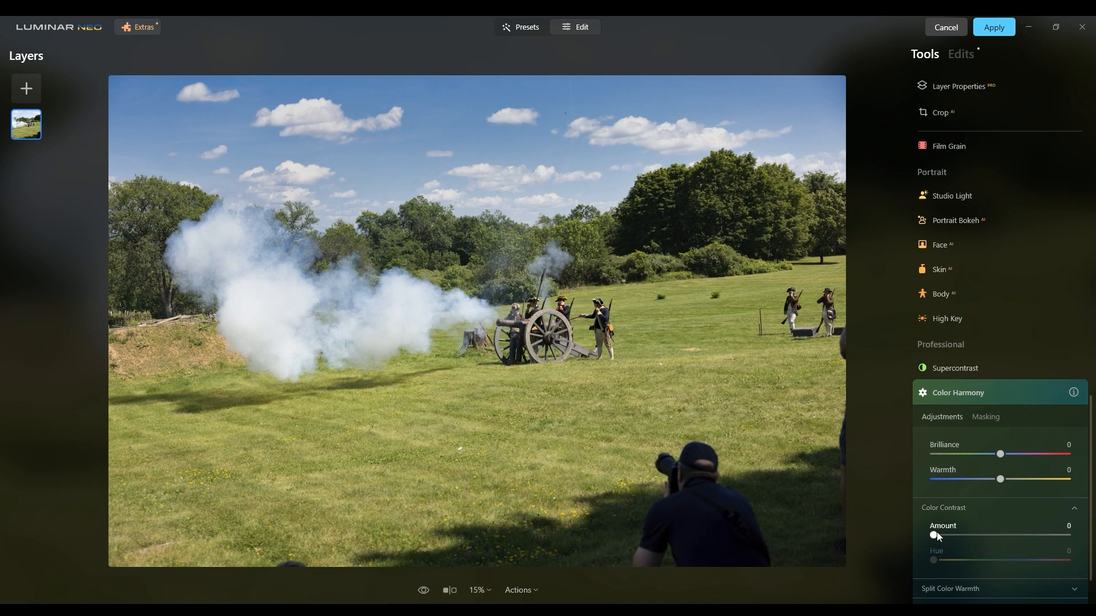
pyautogui.moveTo(937, 534); pyautogui.dragTo(1010, 534)
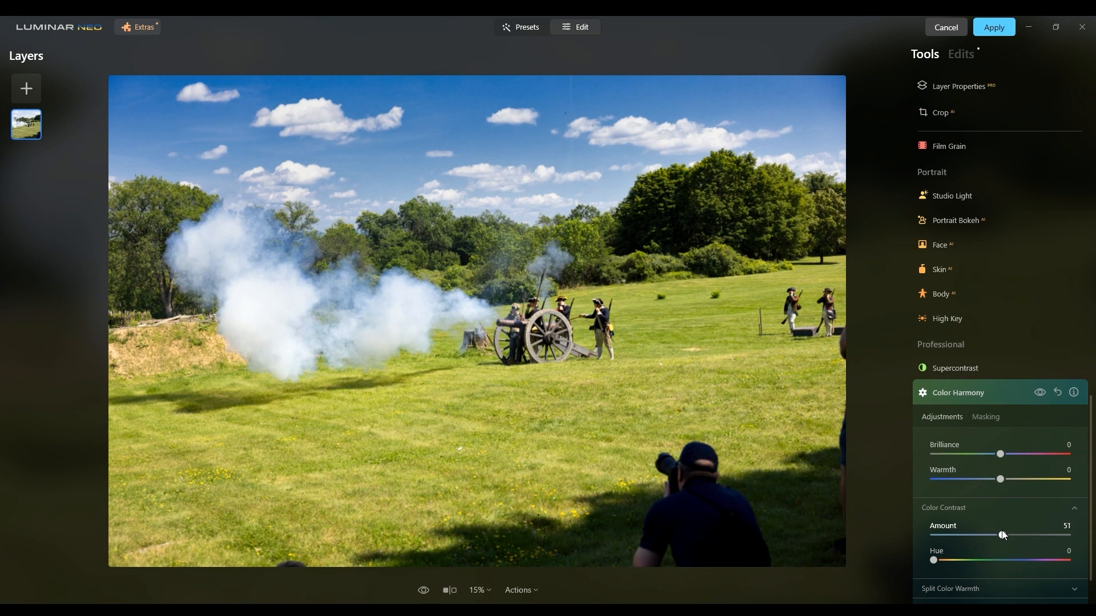
pyautogui.click(1040, 392)
pyautogui.click(1039, 392)
pyautogui.click(1040, 393)
pyautogui.click(1039, 393)
# Try out Portrait Bokeh at amounts of 90 and 85, compare its effect, and return the amount to 0.
pyautogui.scroll(5, 1050, 323)
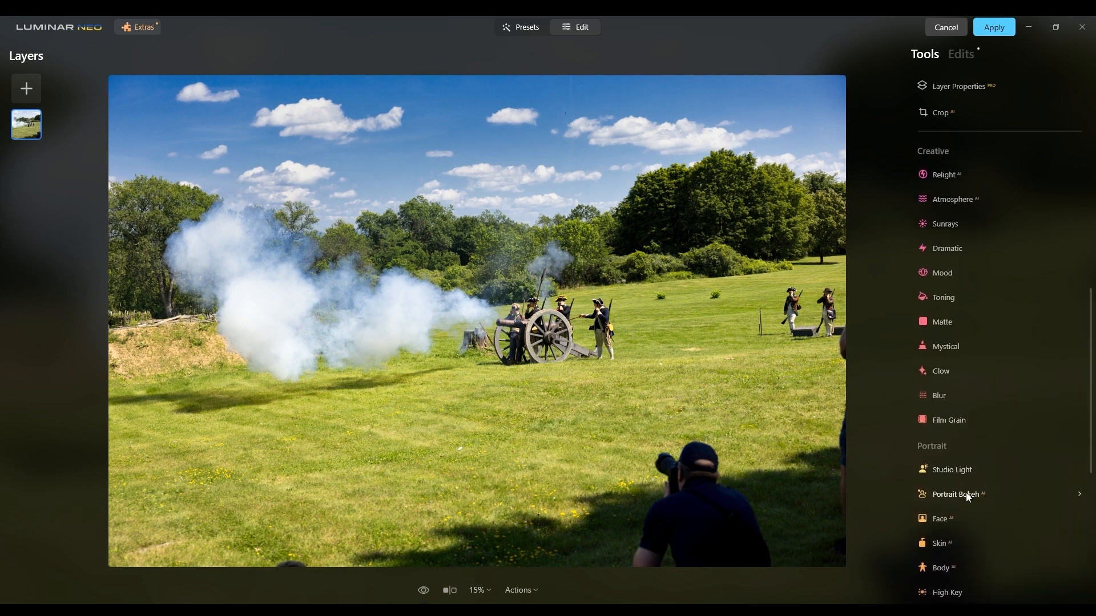
pyautogui.click(967, 496)
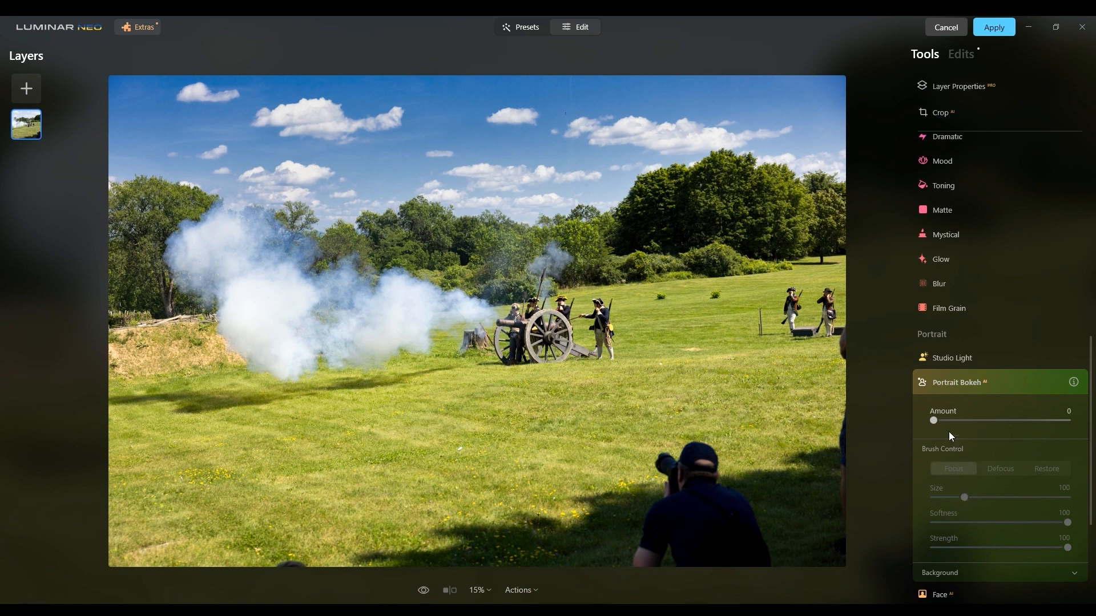
pyautogui.moveTo(934, 421); pyautogui.dragTo(1054, 421)
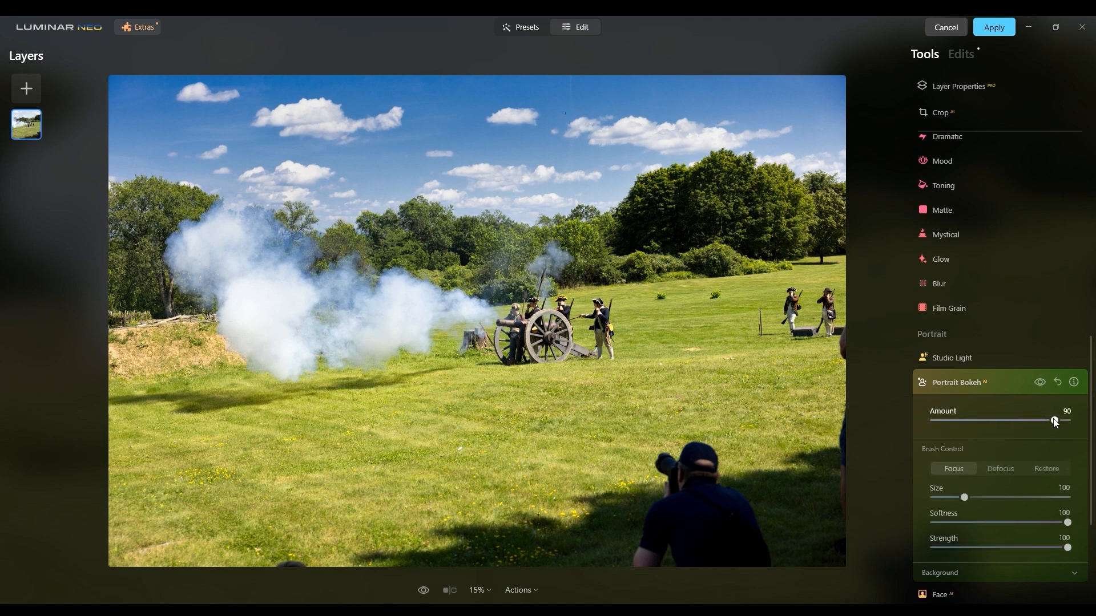
pyautogui.click(1039, 383)
pyautogui.click(1040, 383)
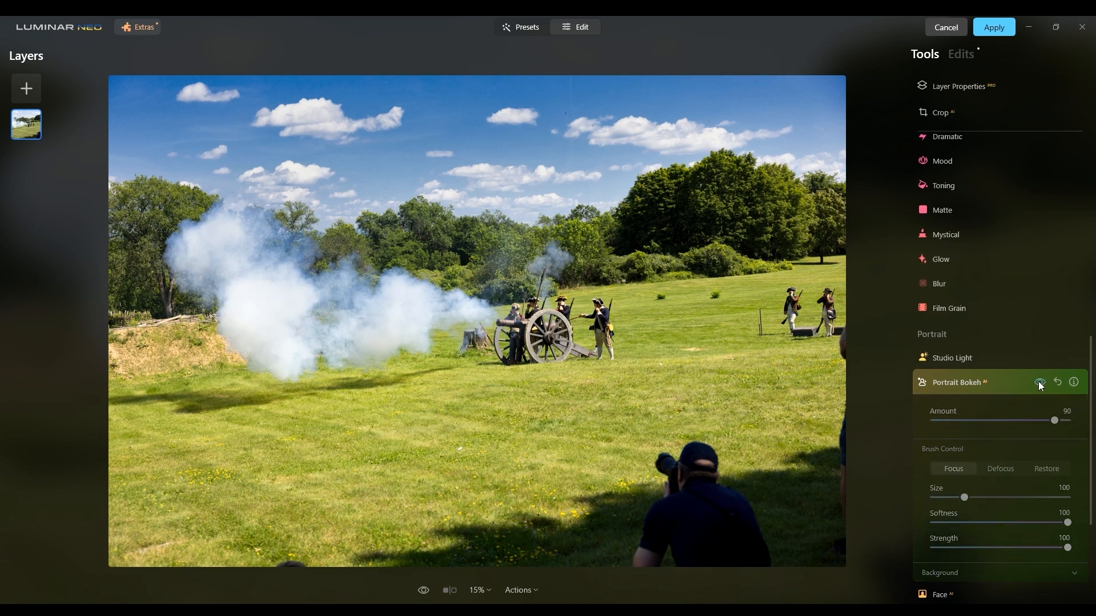
pyautogui.click(1039, 383)
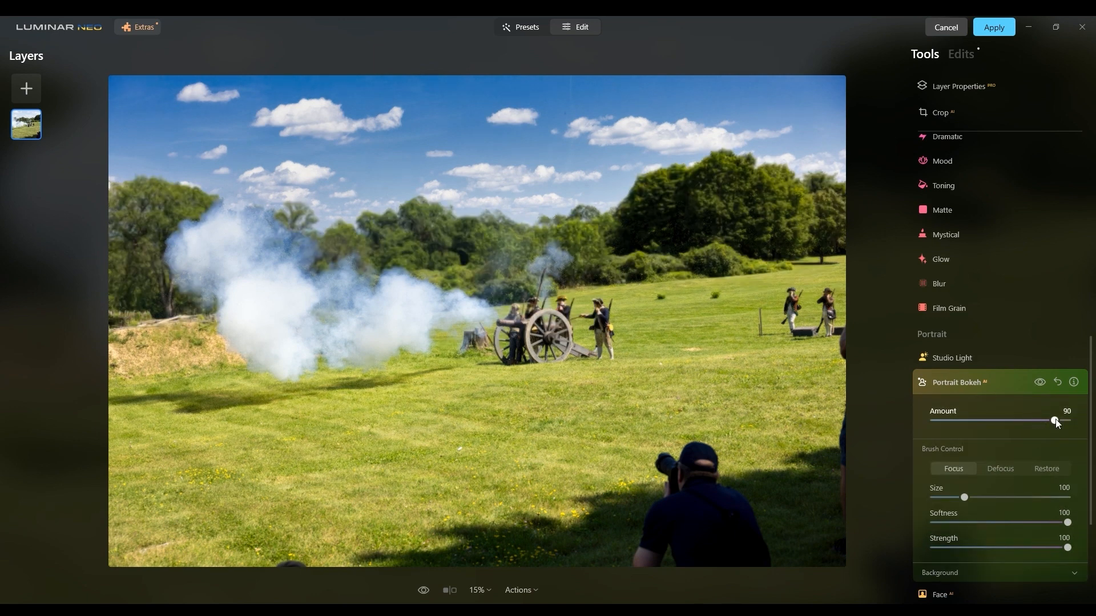
pyautogui.moveTo(1055, 421)
pyautogui.mouseDown()
pyautogui.moveTo(920, 420)
pyautogui.moveTo(994, 421)
pyautogui.mouseUp()
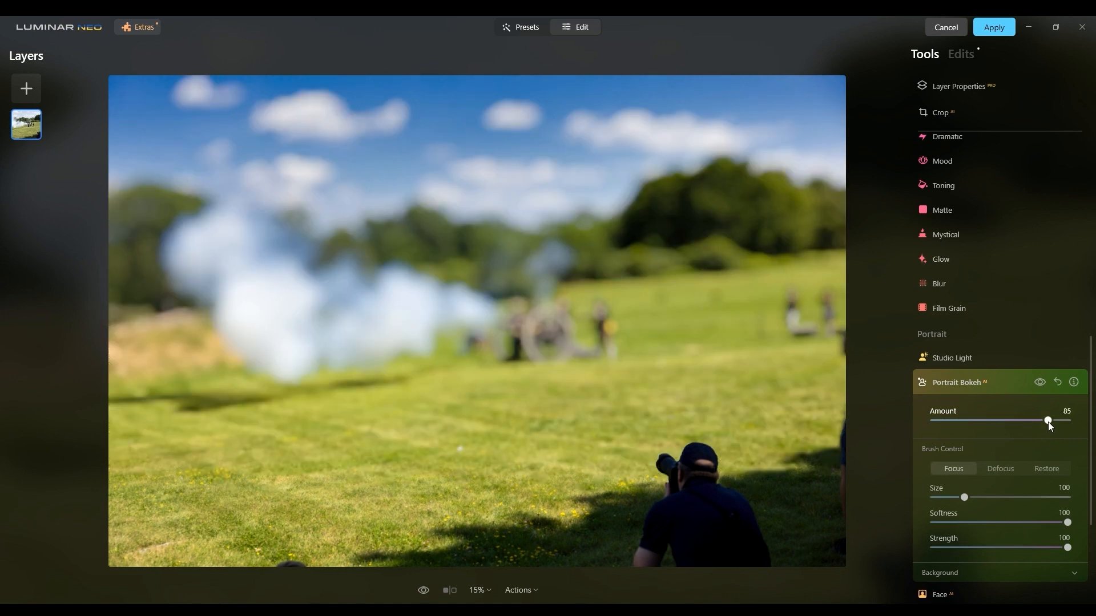
pyautogui.moveTo(702, 475); pyautogui.dragTo(695, 451)
pyautogui.moveTo(1041, 419); pyautogui.dragTo(927, 417)
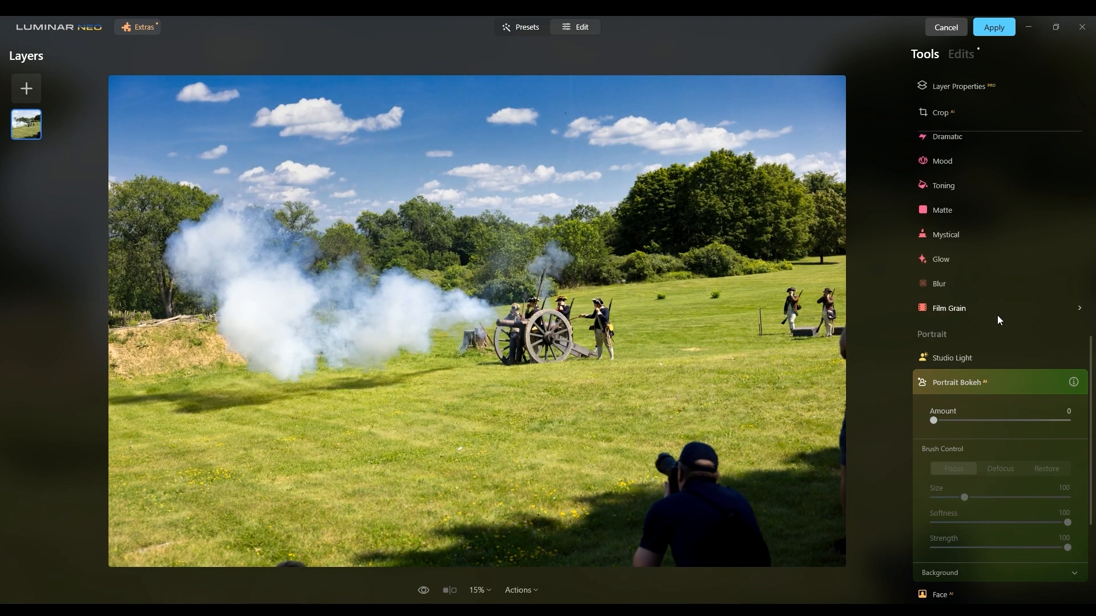
# Darken the photo with the Develop tool by setting Exposure to -0.81.
pyautogui.scroll(5, 997, 316)
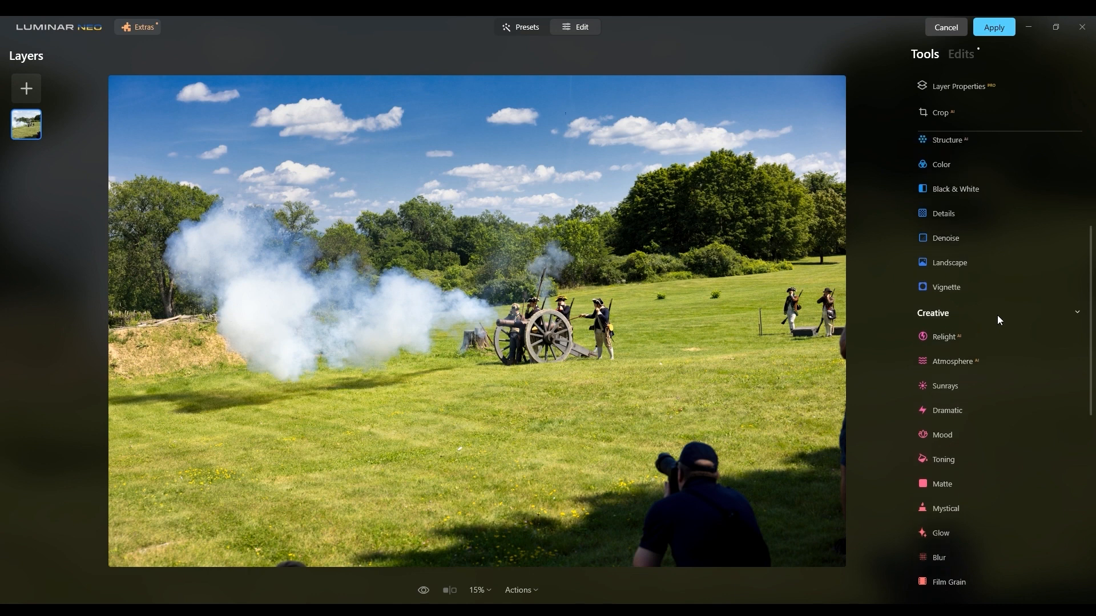
pyautogui.scroll(4, 998, 317)
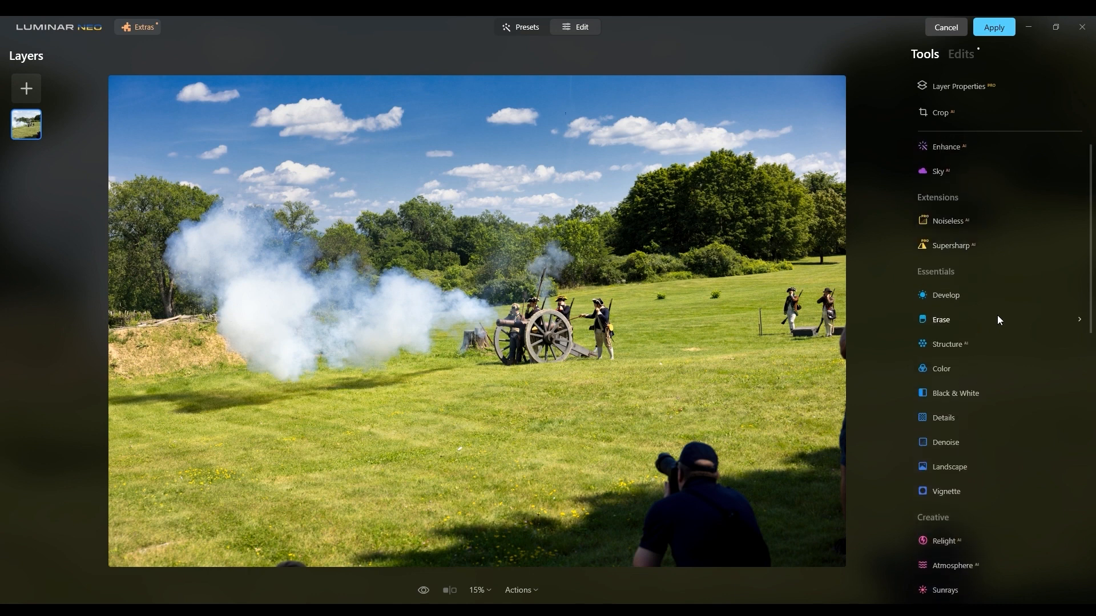
pyautogui.click(961, 296)
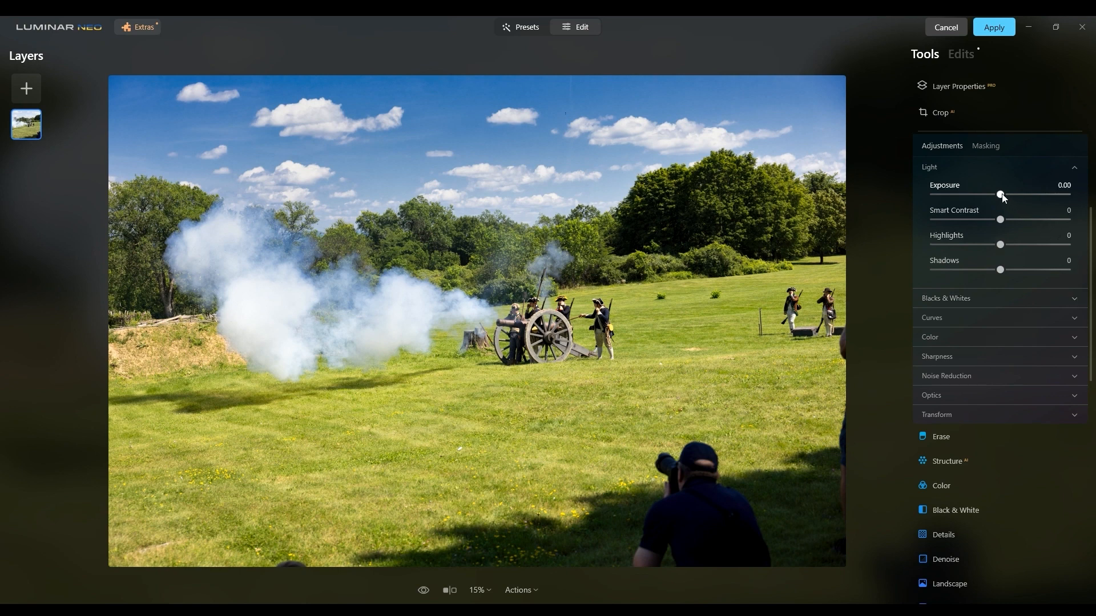
pyautogui.moveTo(1002, 194); pyautogui.dragTo(991, 196)
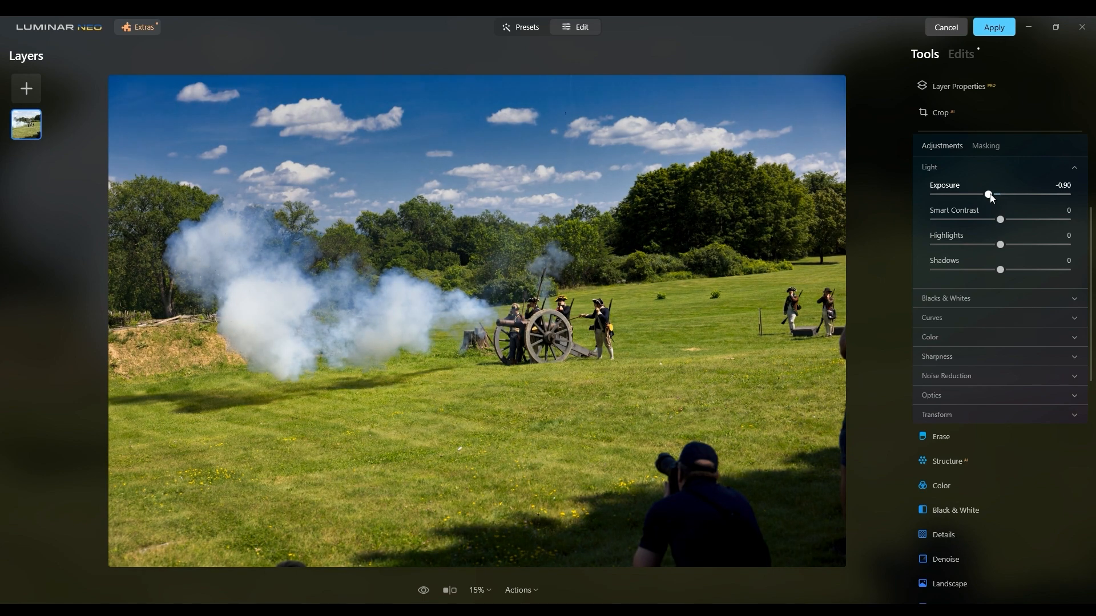
pyautogui.moveTo(991, 197); pyautogui.dragTo(993, 198)
# Try Develop's noise reduction with Luminosity at 49 and return it to 0.
pyautogui.click(962, 376)
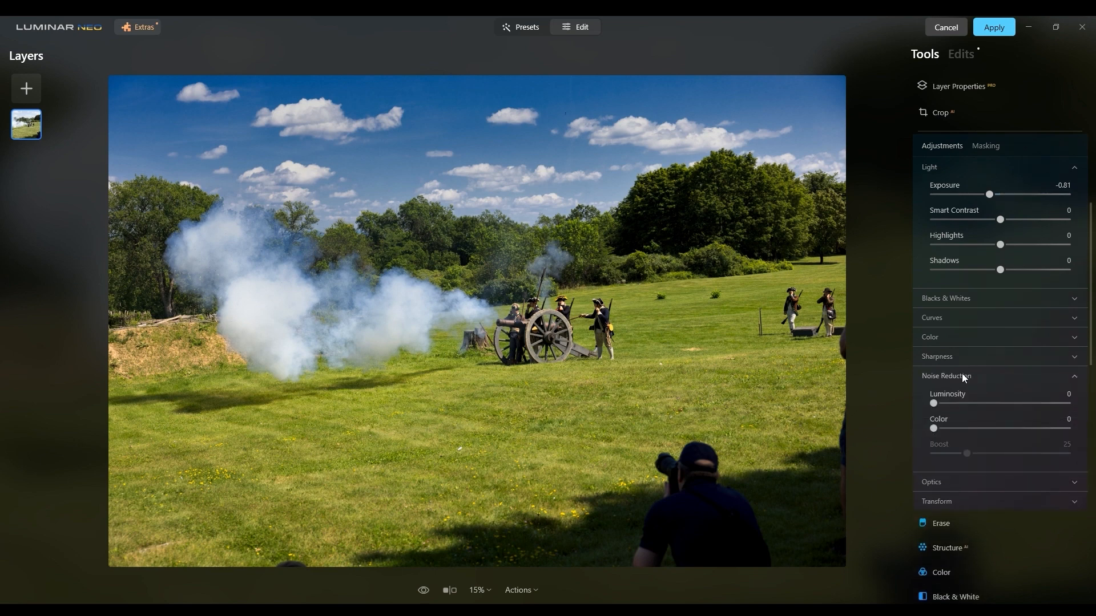
pyautogui.moveTo(934, 403); pyautogui.dragTo(1001, 405)
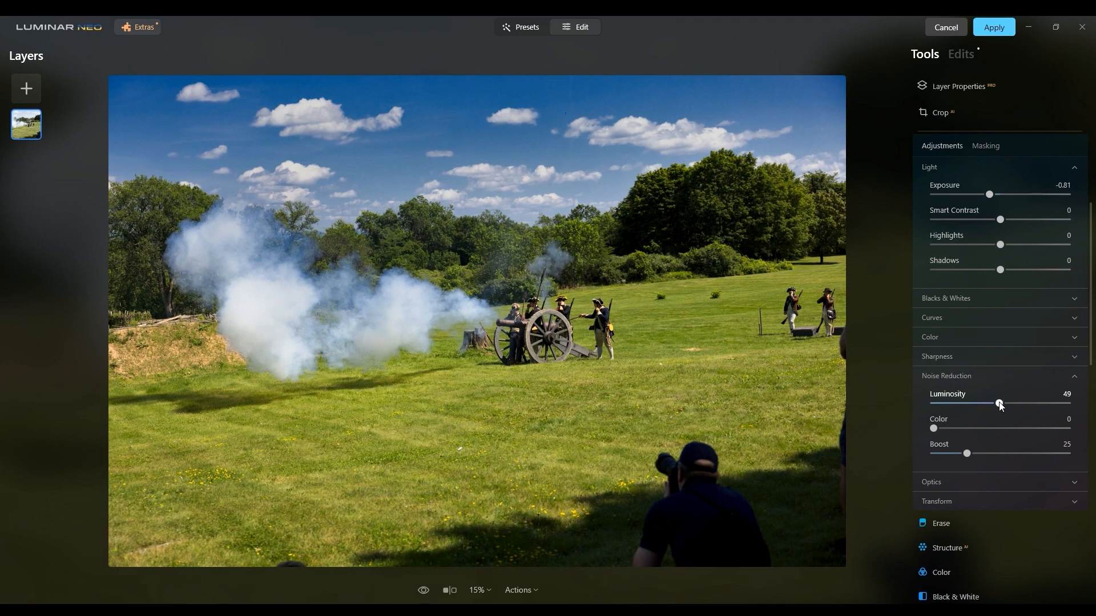
pyautogui.moveTo(999, 405); pyautogui.dragTo(928, 404)
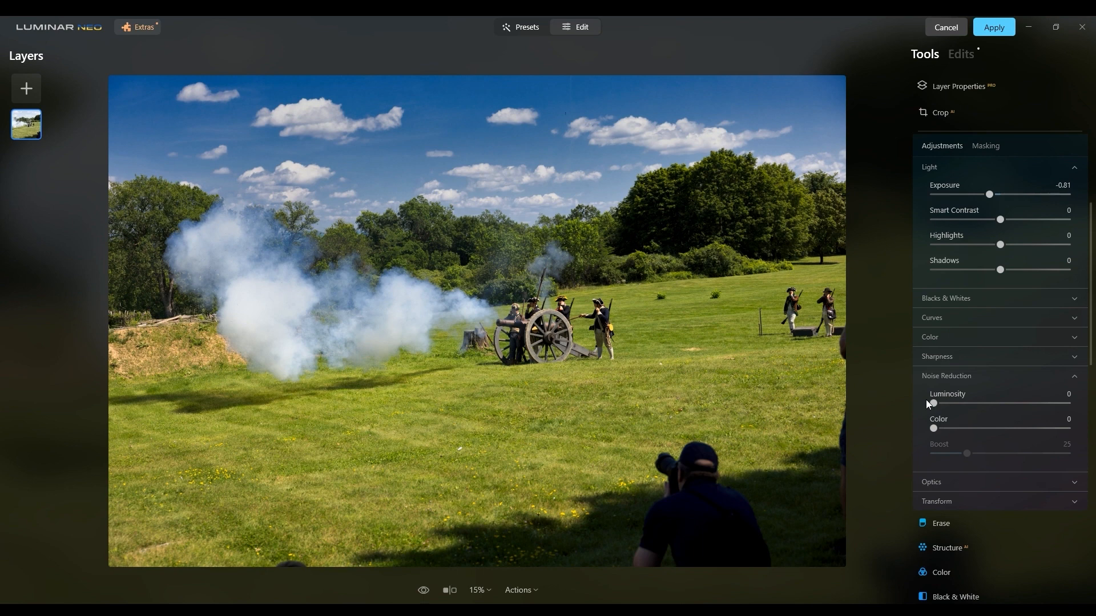
# Inspect the grass below the cannon at 100% zoom, check the effect of the Develop changes, and close the tool.
pyautogui.doubleClick(577, 394)
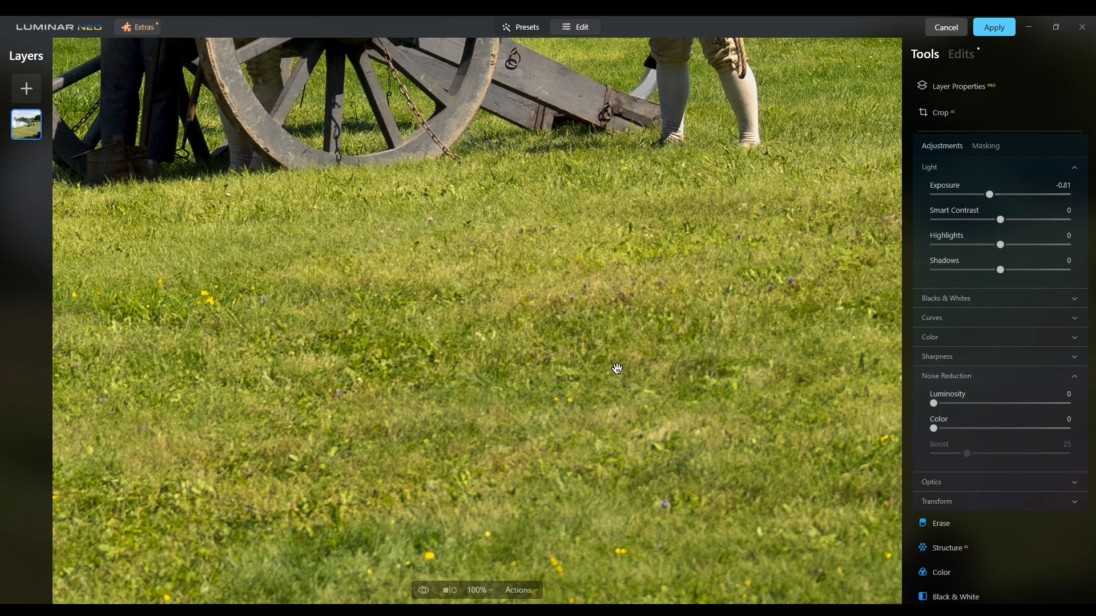
pyautogui.doubleClick(616, 368)
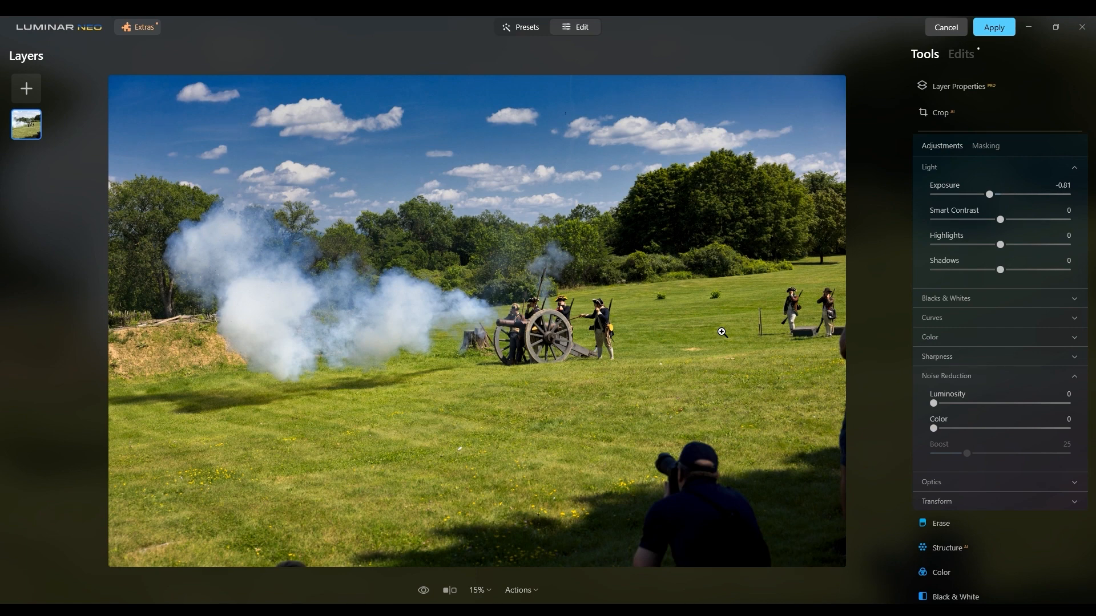
pyautogui.scroll(3, 920, 253)
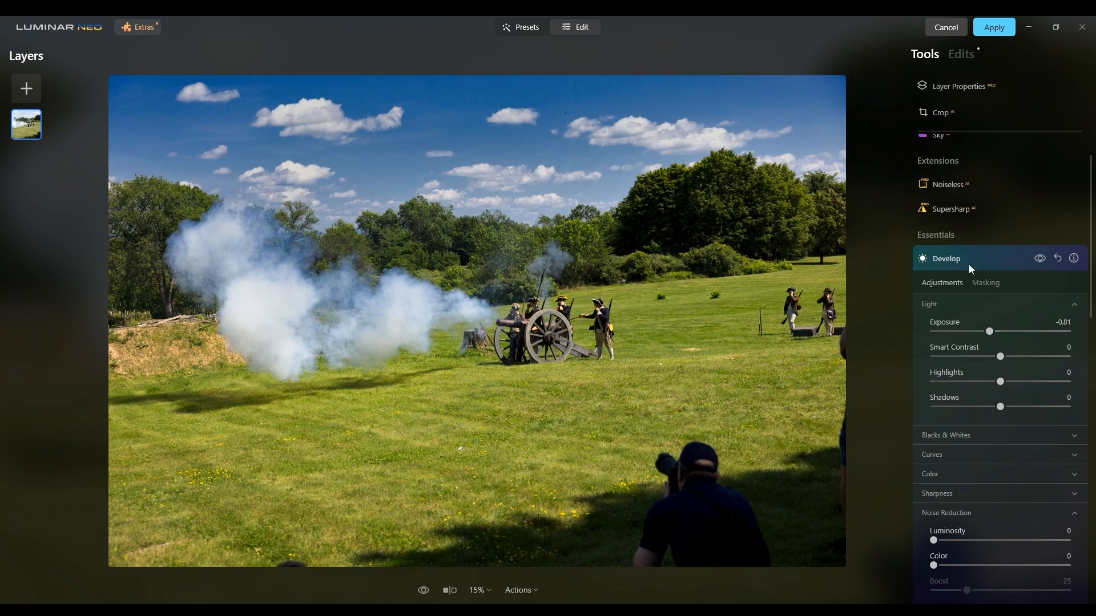
pyautogui.click(1038, 261)
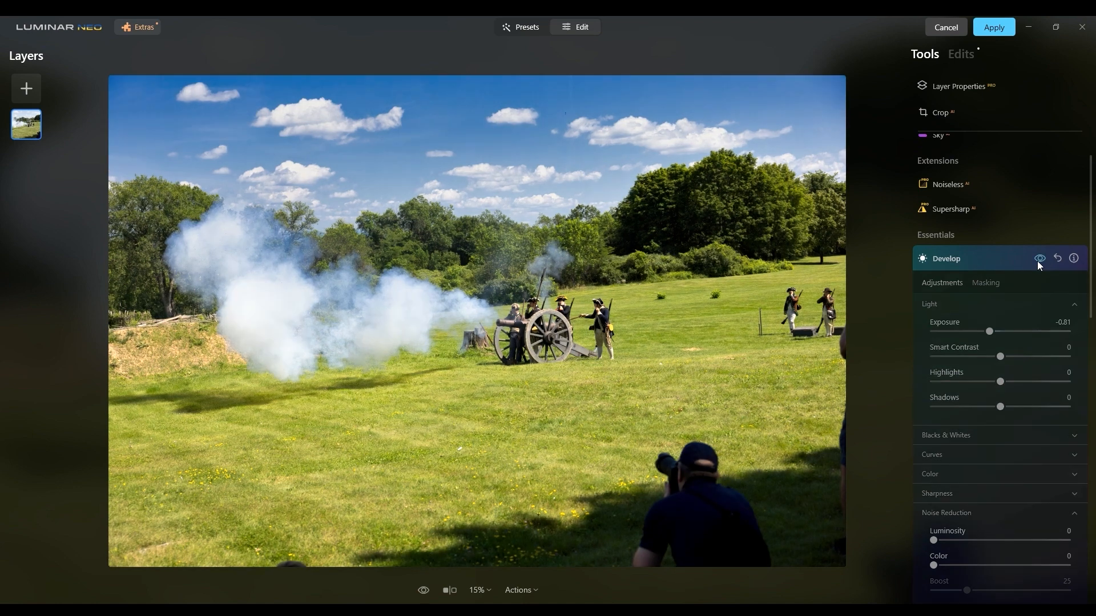
pyautogui.click(923, 264)
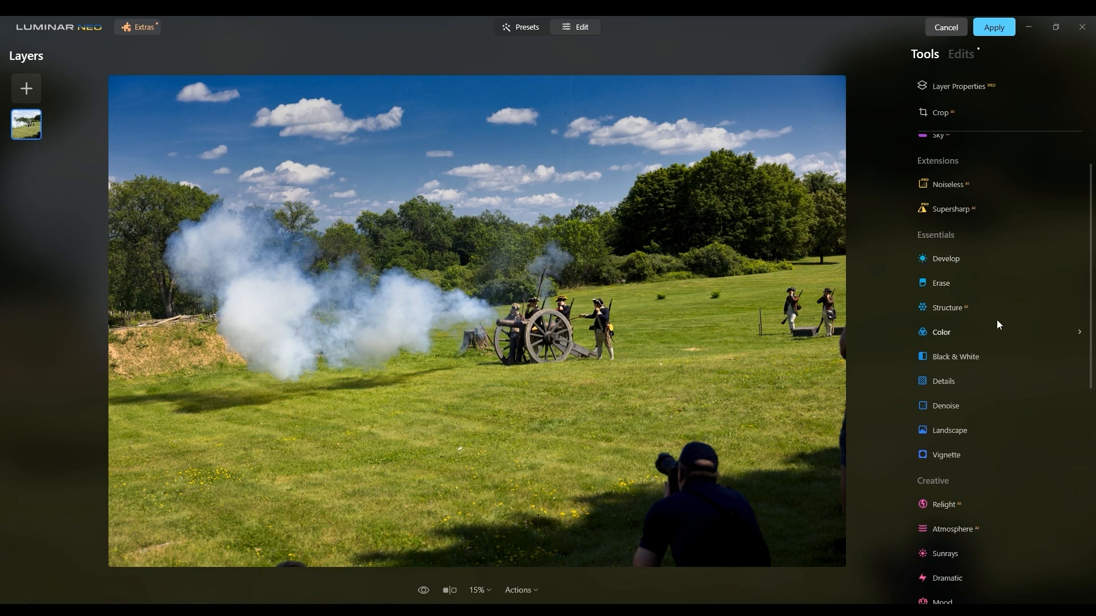
# Try the Details tool's Small Details up to 95 on the smoke at 100% zoom and reset the tool.
pyautogui.click(957, 381)
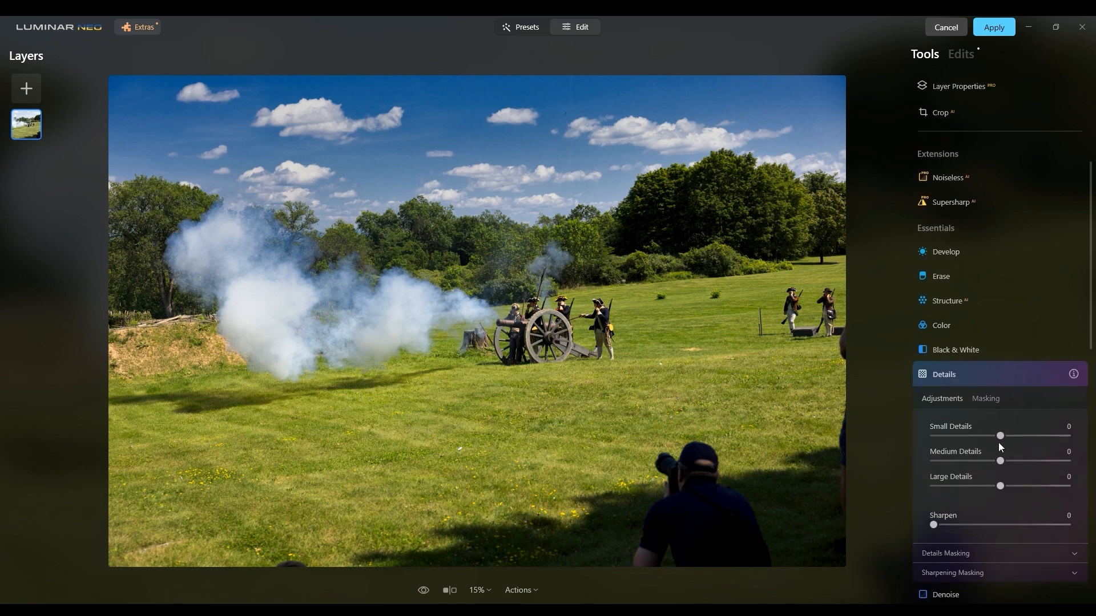
pyautogui.click(419, 326)
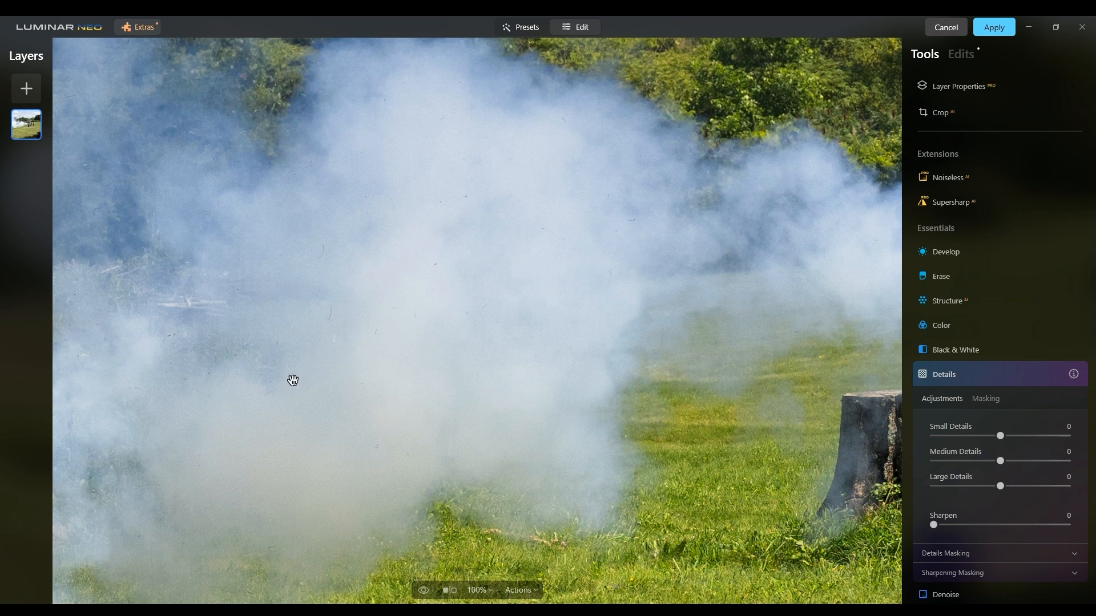
pyautogui.moveTo(239, 396); pyautogui.dragTo(426, 402)
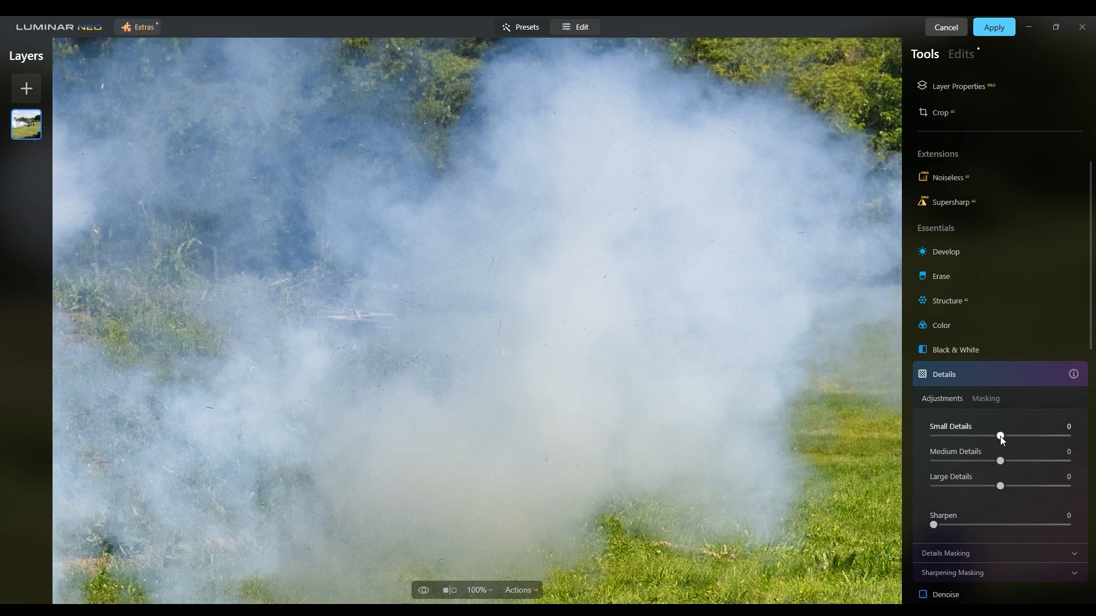
pyautogui.moveTo(1002, 440); pyautogui.dragTo(1044, 440)
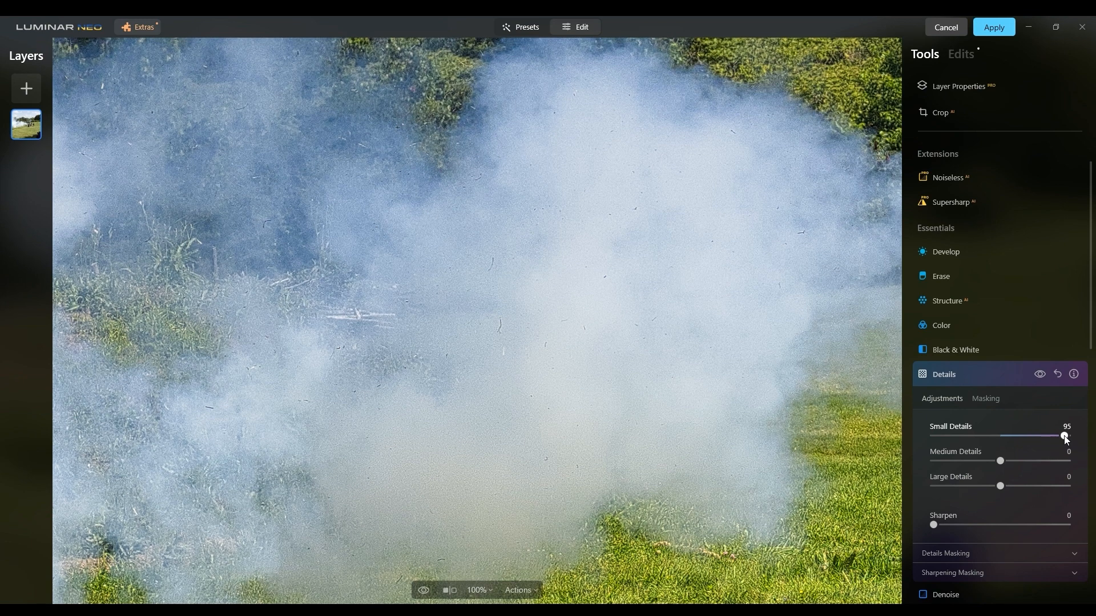
pyautogui.moveTo(1031, 440); pyautogui.dragTo(1005, 441)
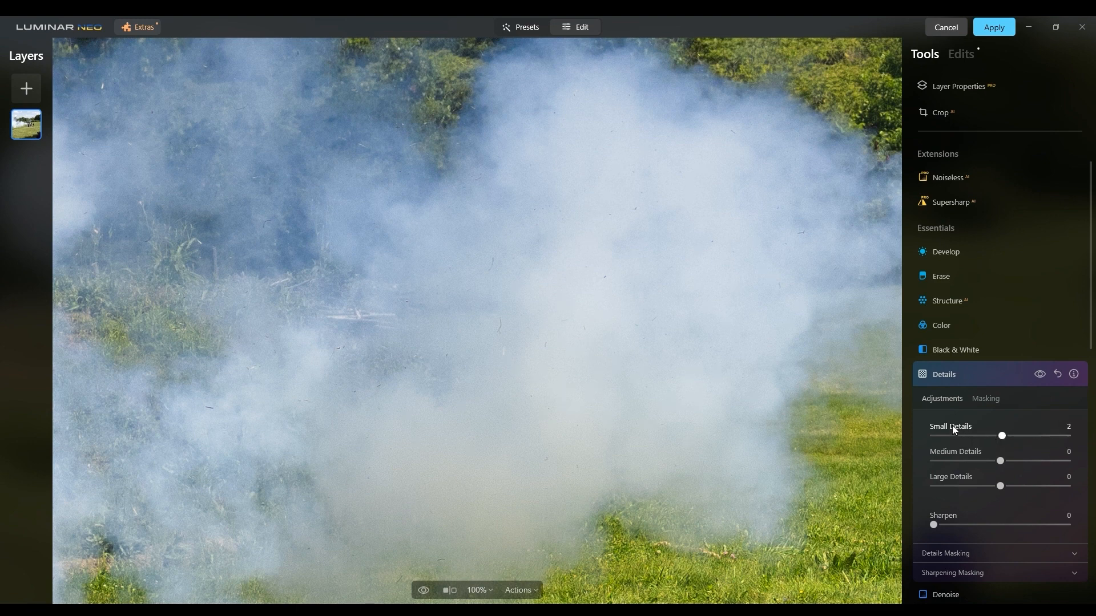
pyautogui.click(1004, 439)
pyautogui.click(1057, 375)
# Darken the photo further by setting Exposure to -0.26 in a new Develop adjustment, and close the tool.
pyautogui.click(997, 255)
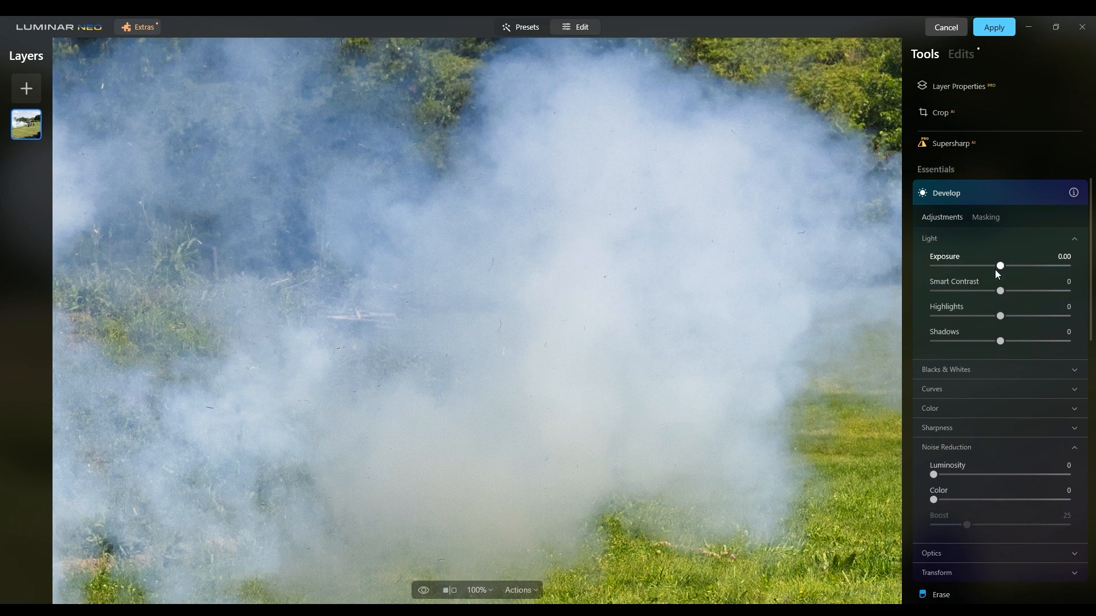
pyautogui.moveTo(999, 267); pyautogui.dragTo(997, 267)
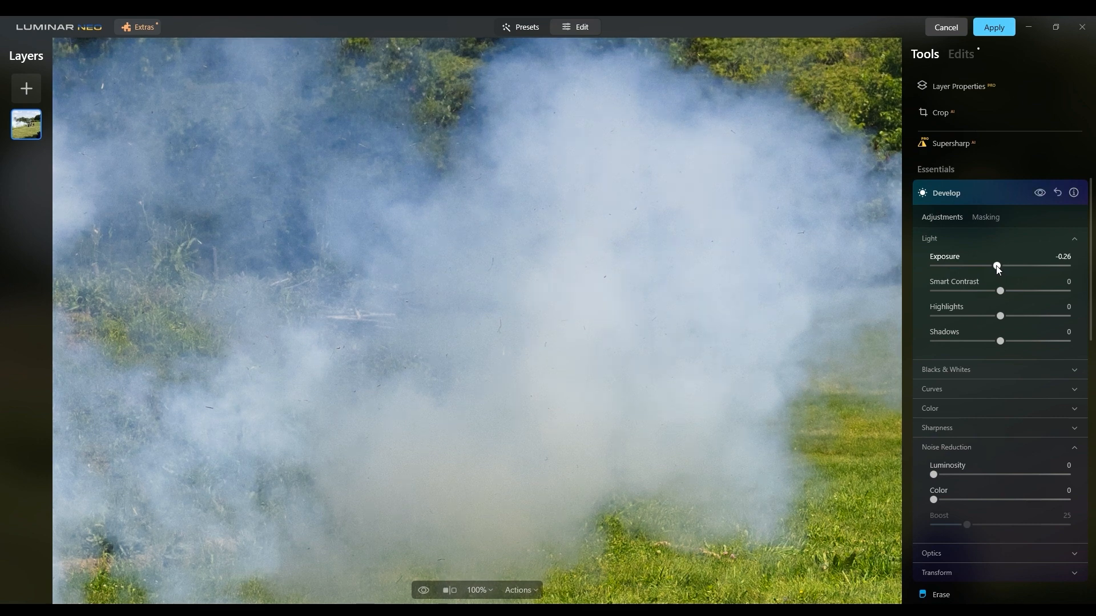
pyautogui.click(948, 194)
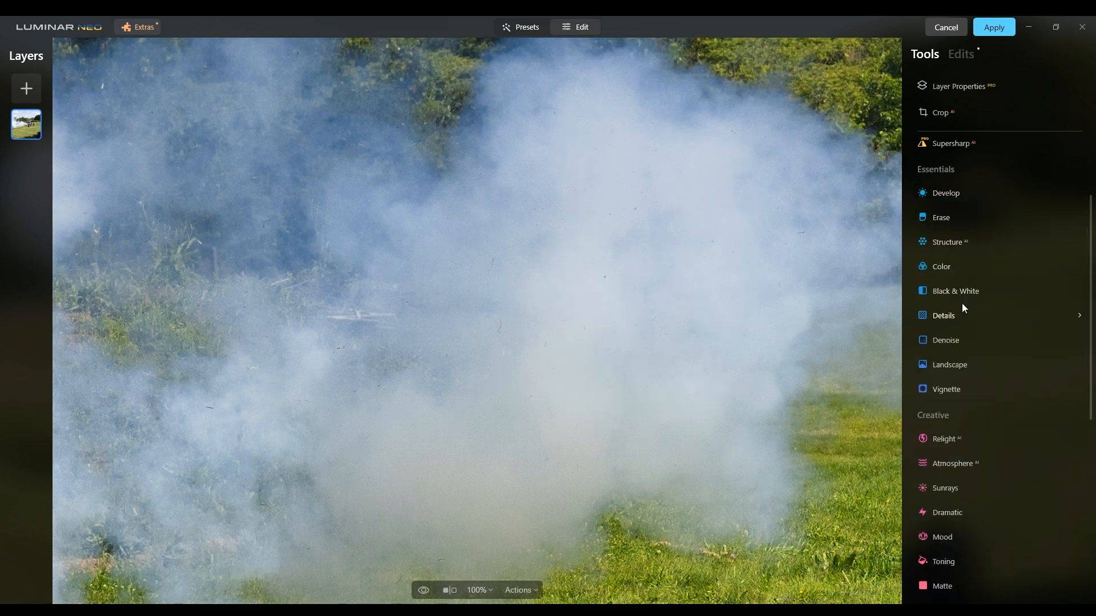
# Add a Supercontrast adjustment to the smoke photo with Highlights Contrast set to 30.
pyautogui.click(954, 316)
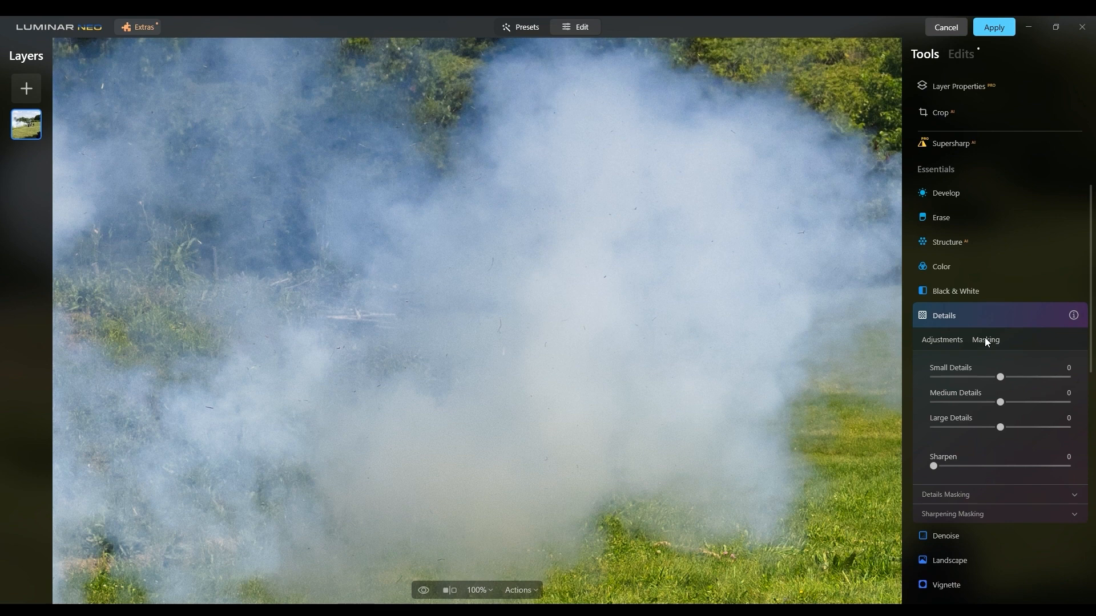
pyautogui.scroll(-10, 986, 340)
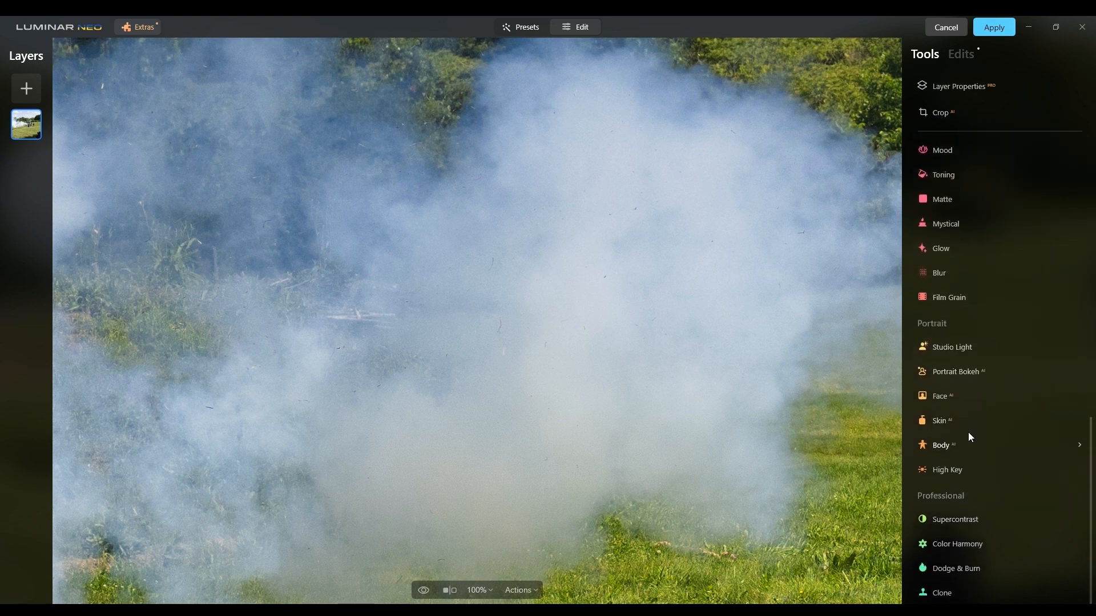
pyautogui.click(963, 525)
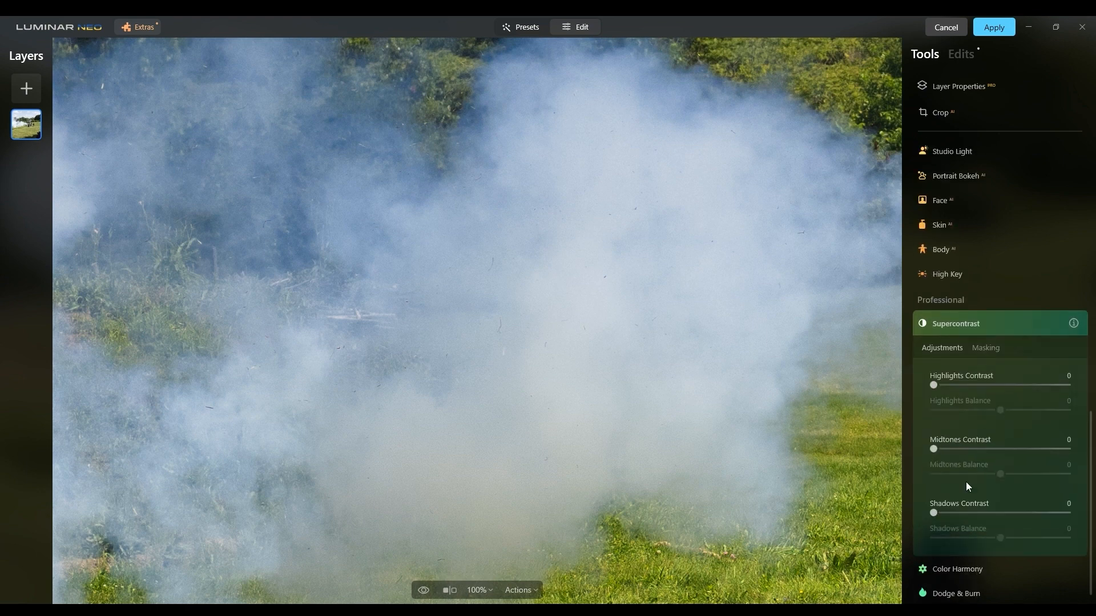
pyautogui.click(973, 386)
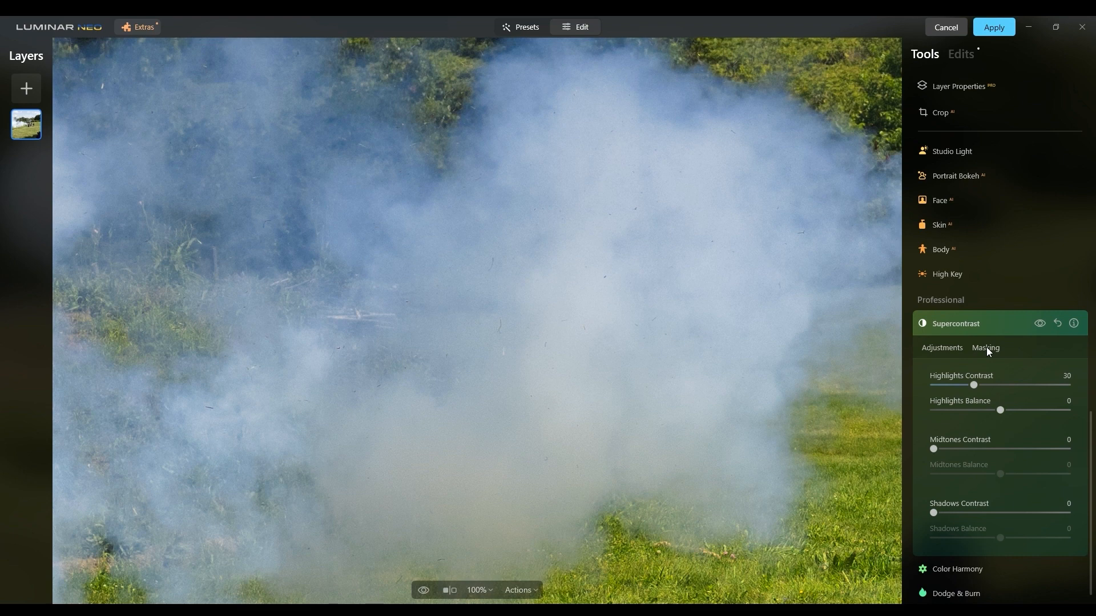
# Bring out the texture in the smoke by setting the Details tool's Small Details to 12, with Large Details at 0.
pyautogui.scroll(7, 1002, 339)
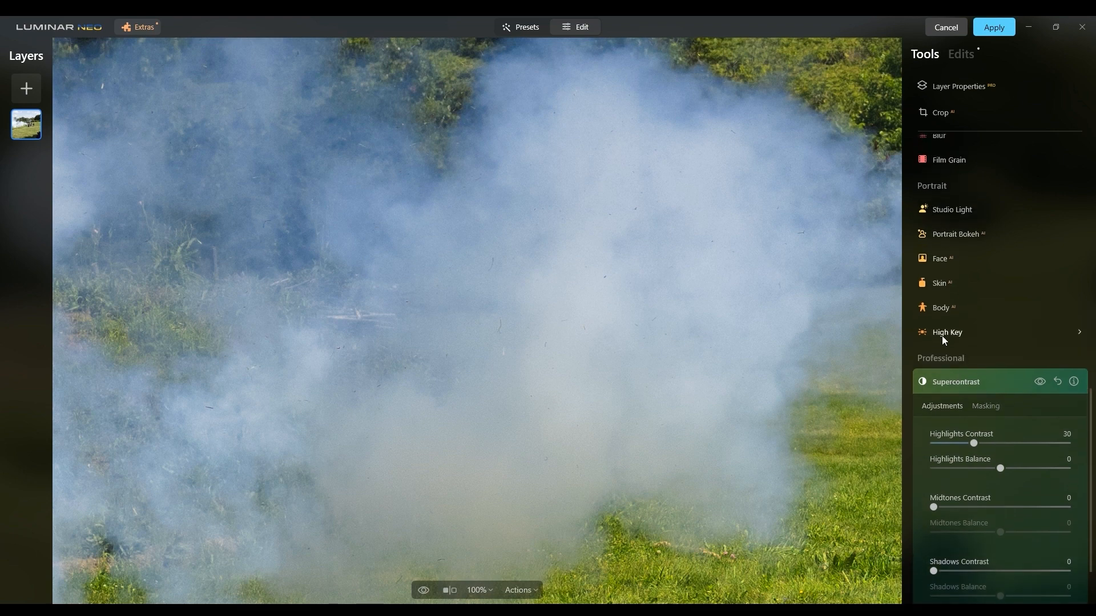
pyautogui.scroll(3, 963, 313)
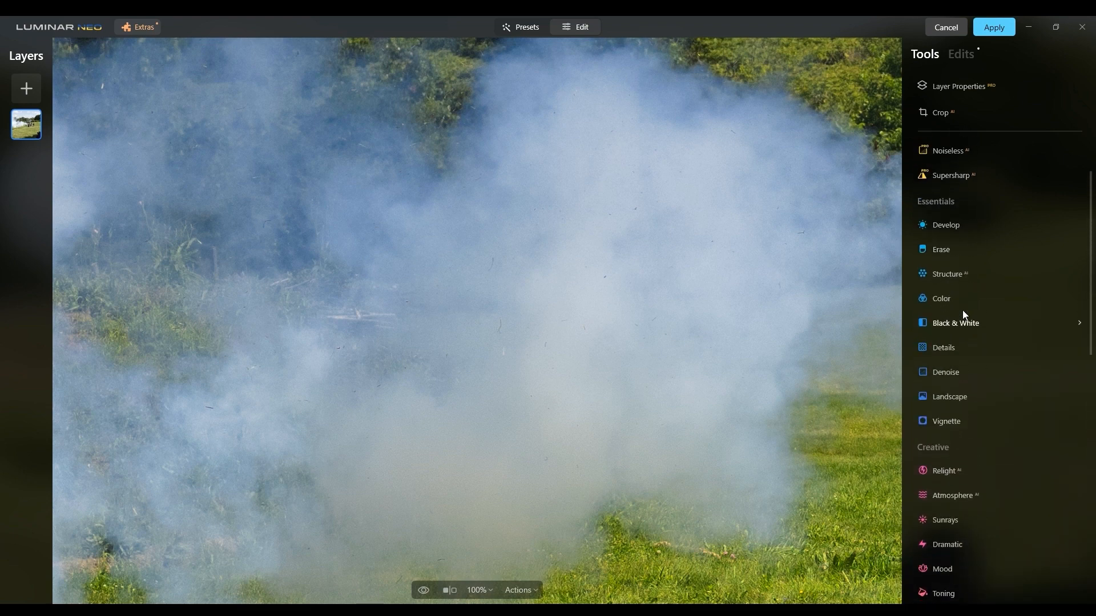
pyautogui.scroll(-2, 962, 377)
pyautogui.scroll(4, 961, 377)
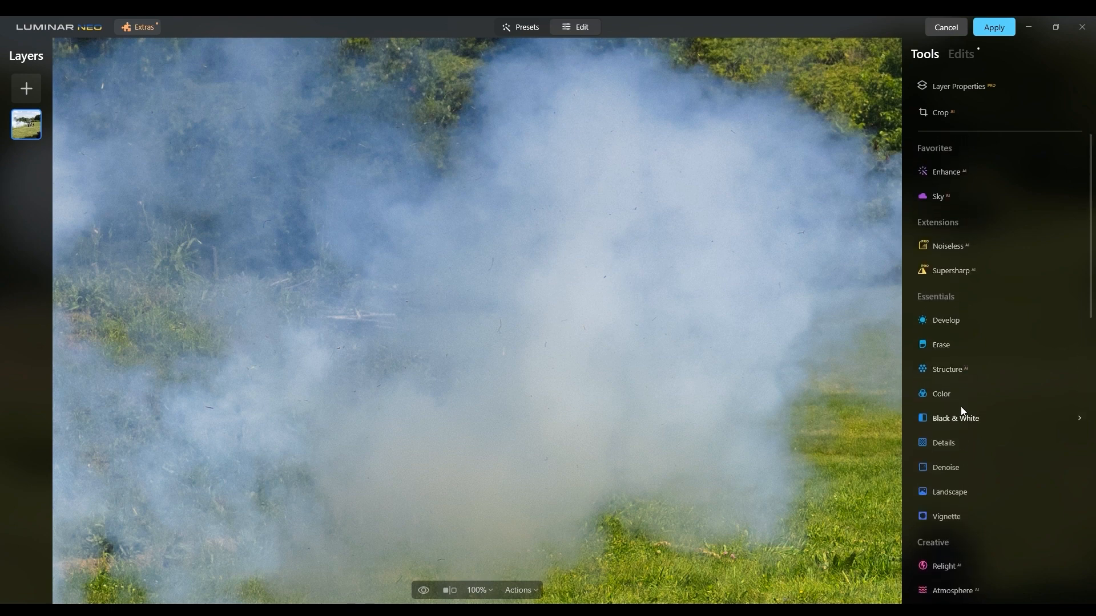
pyautogui.click(948, 442)
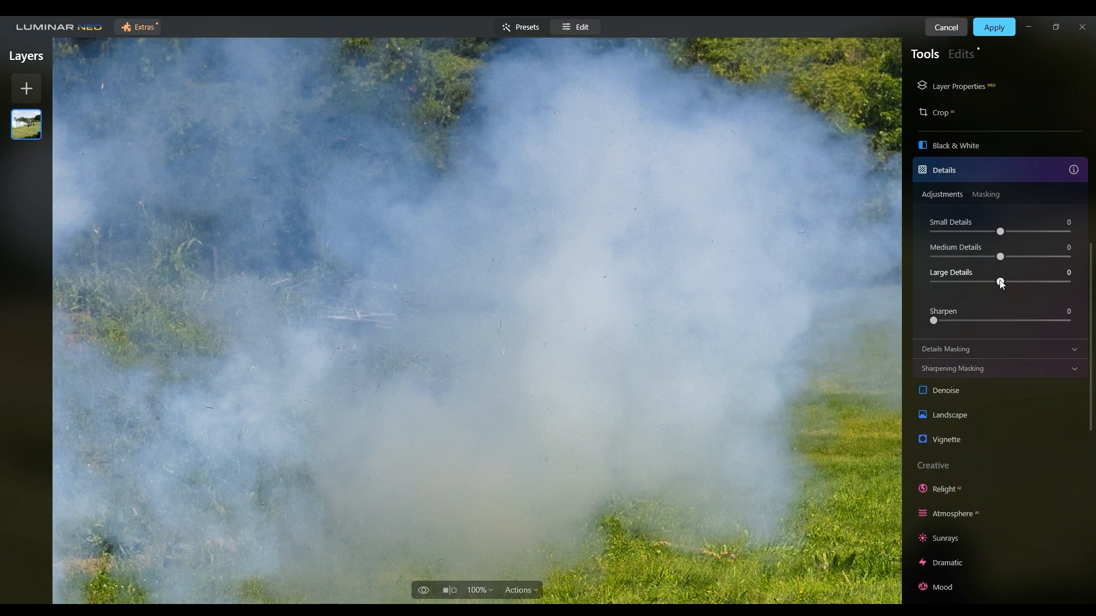
pyautogui.moveTo(1002, 284); pyautogui.dragTo(998, 284)
pyautogui.moveTo(1016, 284)
pyautogui.mouseDown()
pyautogui.moveTo(938, 282)
pyautogui.moveTo(1001, 285)
pyautogui.mouseUp()
pyautogui.click(1043, 171)
pyautogui.click(1042, 171)
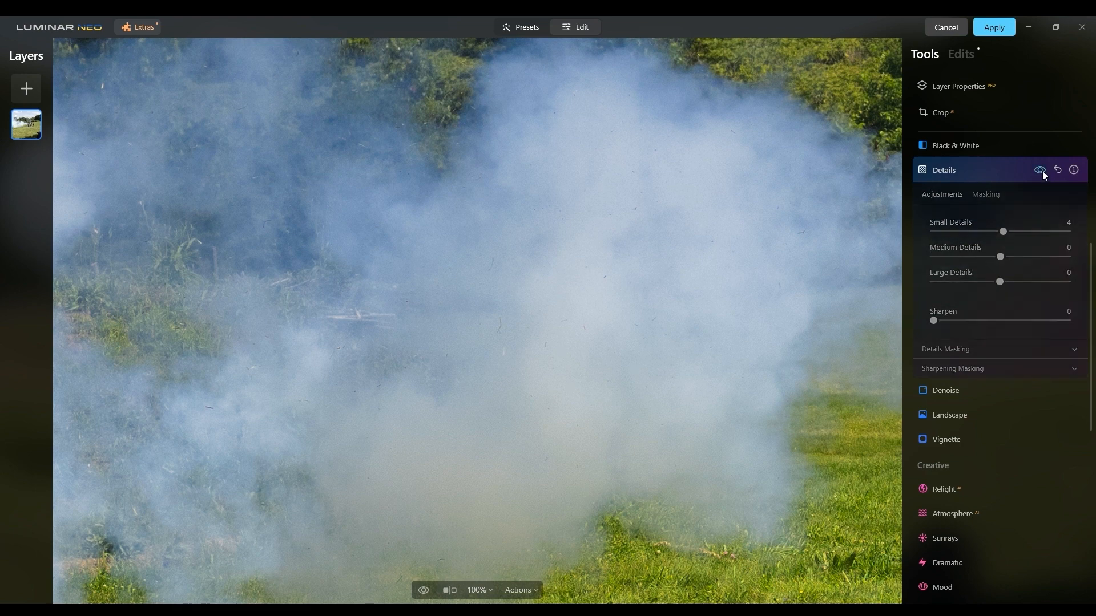
pyautogui.click(1042, 171)
pyautogui.click(1042, 170)
pyautogui.click(1042, 170)
pyautogui.click(1042, 170)
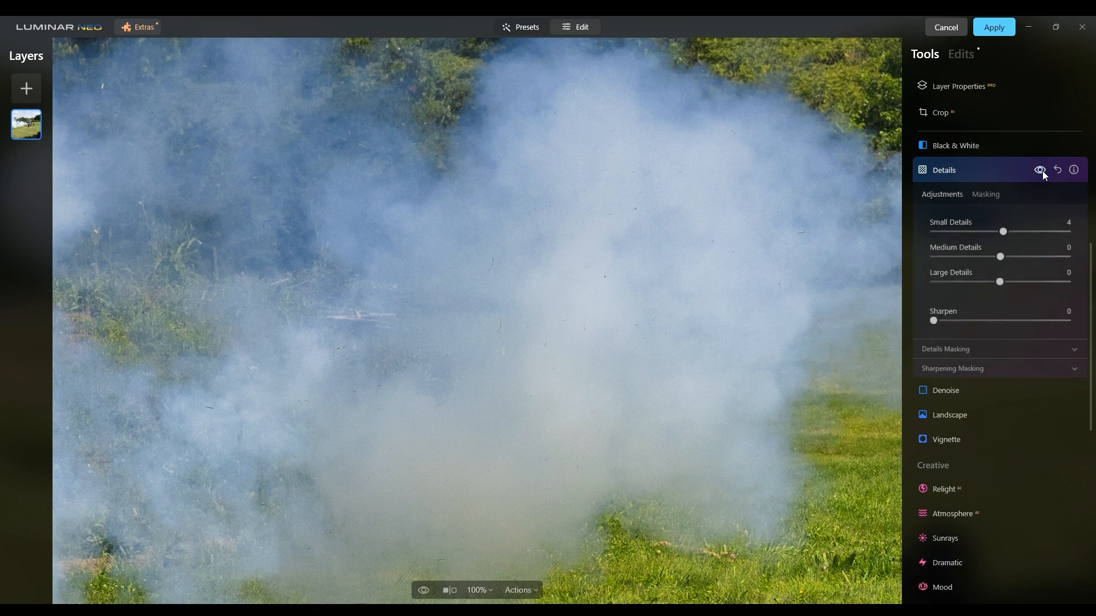
pyautogui.moveTo(1007, 231); pyautogui.dragTo(1010, 231)
# Compare the smoke with and without the Details adjustment at 100% zoom, and close the tool.
pyautogui.click(1040, 170)
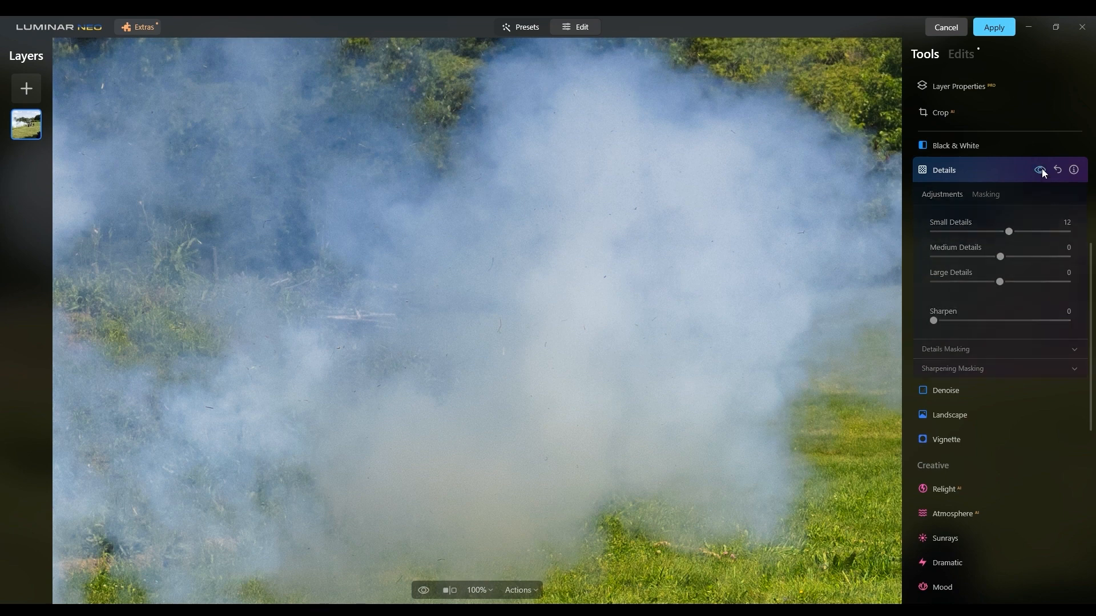
pyautogui.click(1040, 170)
pyautogui.click(1040, 170)
pyautogui.click(1042, 170)
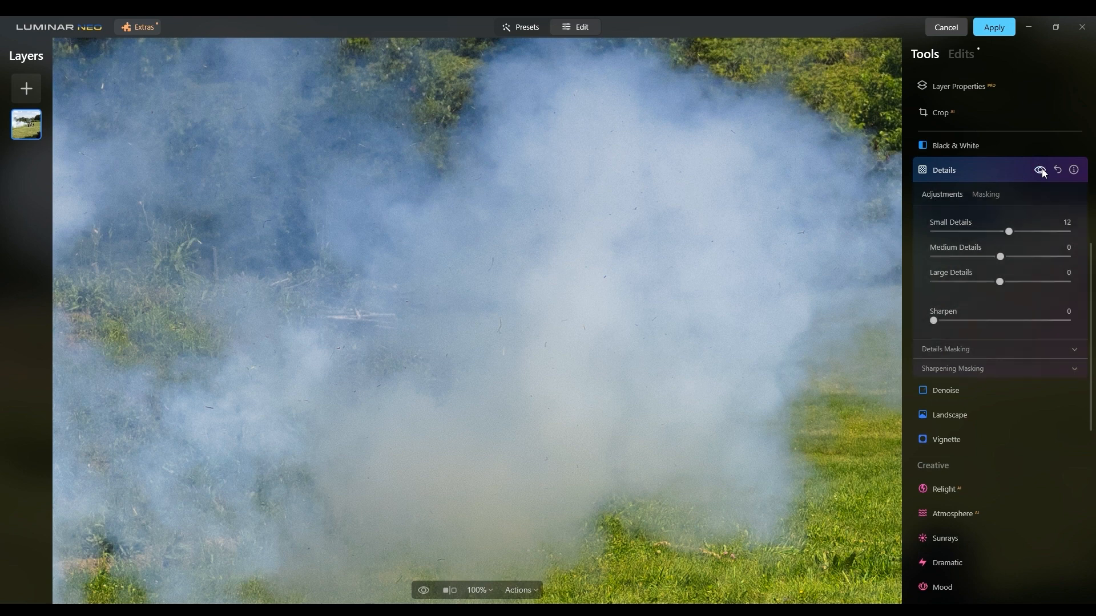
pyautogui.click(1043, 170)
pyautogui.click(1042, 170)
pyautogui.click(1042, 169)
pyautogui.click(1042, 170)
pyautogui.click(1042, 169)
pyautogui.click(1042, 169)
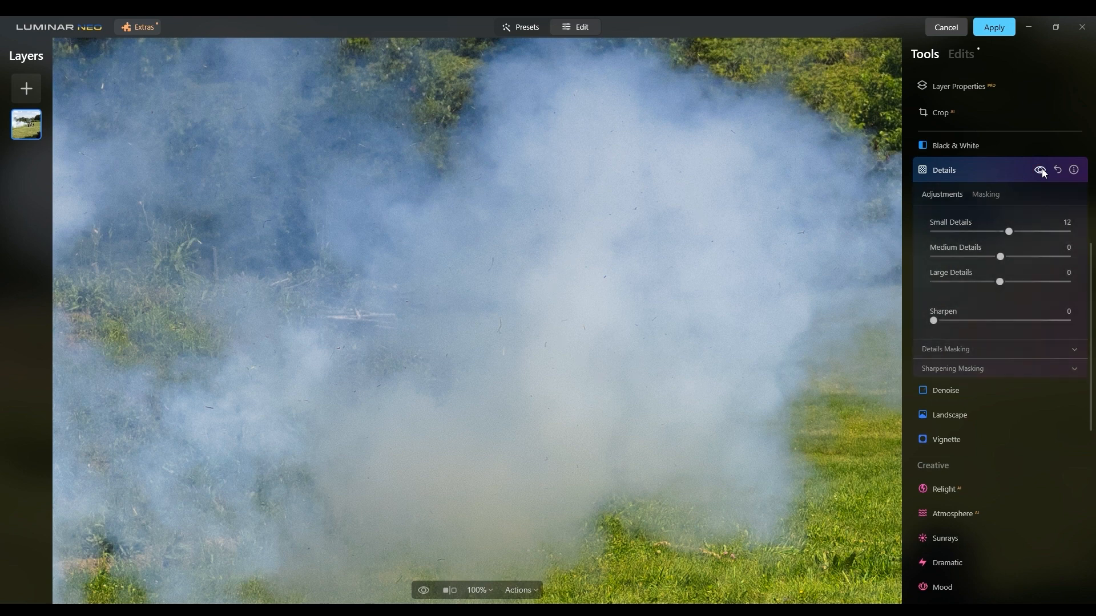
pyautogui.click(920, 175)
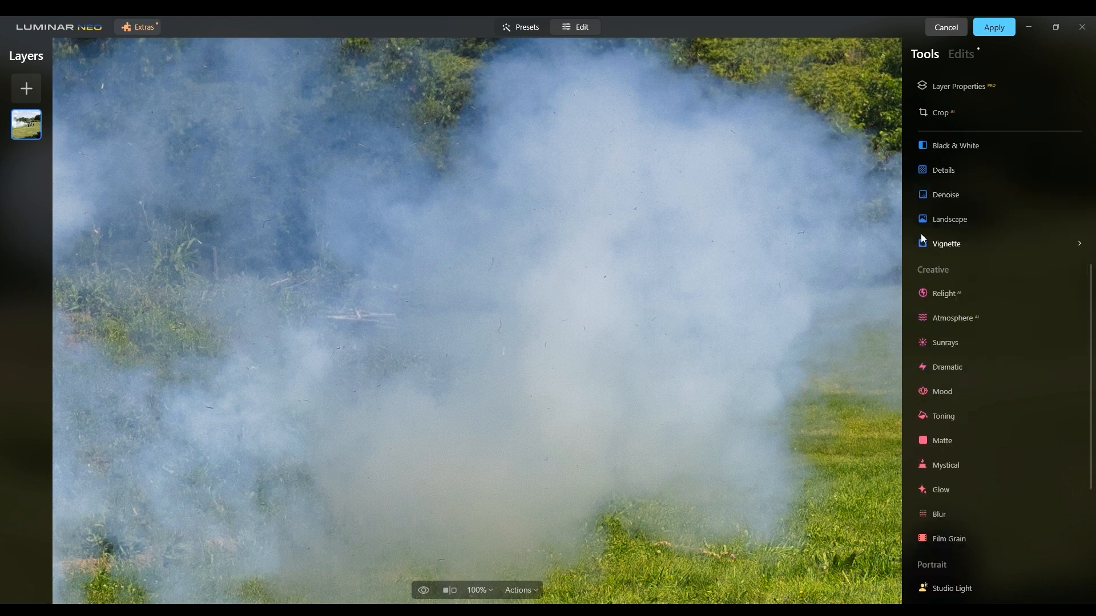
# Apply the Dramatic effect at Amount 100 and set its Saturation to 27.
pyautogui.click(936, 368)
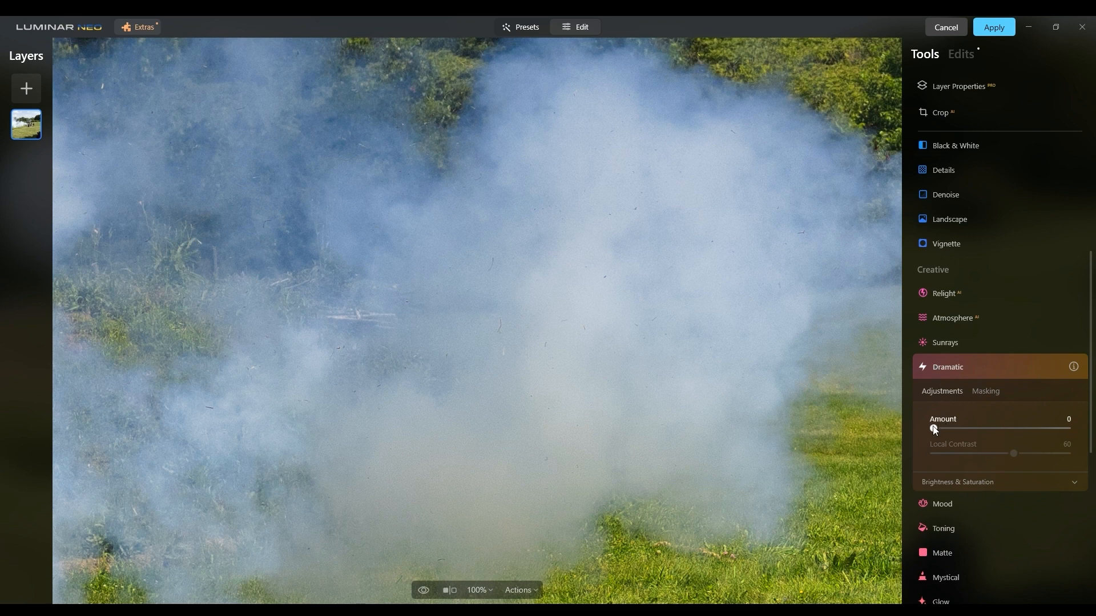
pyautogui.moveTo(933, 428); pyautogui.dragTo(1079, 429)
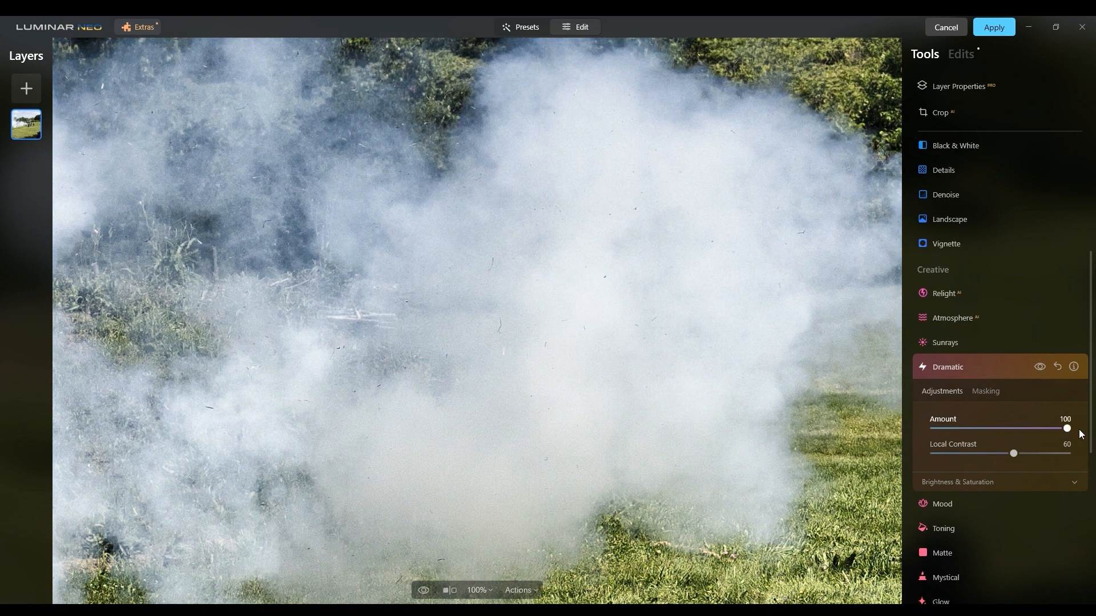
pyautogui.click(733, 361)
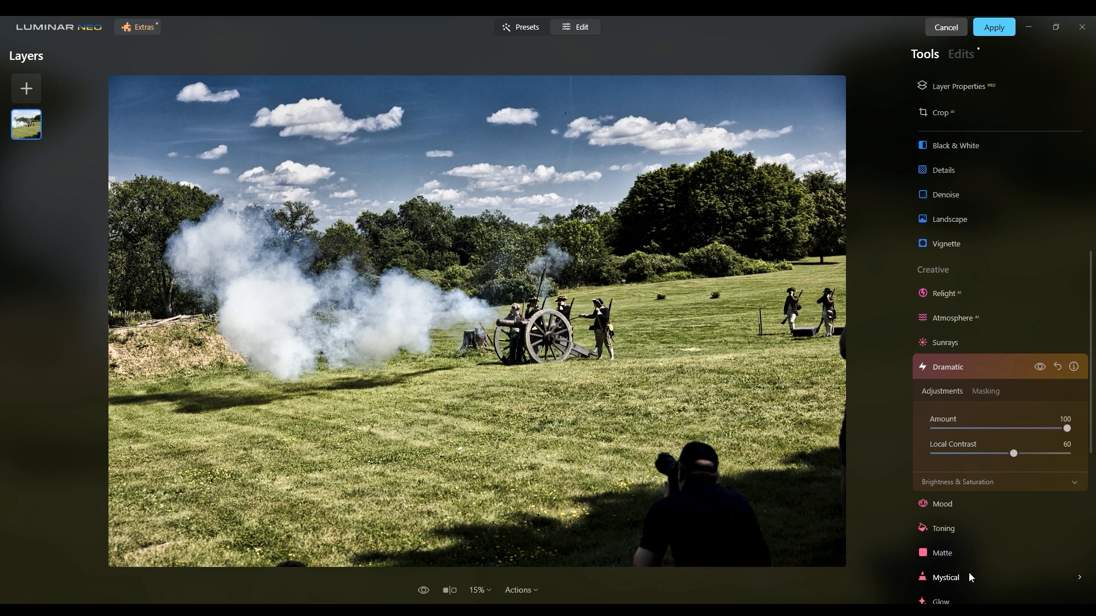
pyautogui.click(1053, 479)
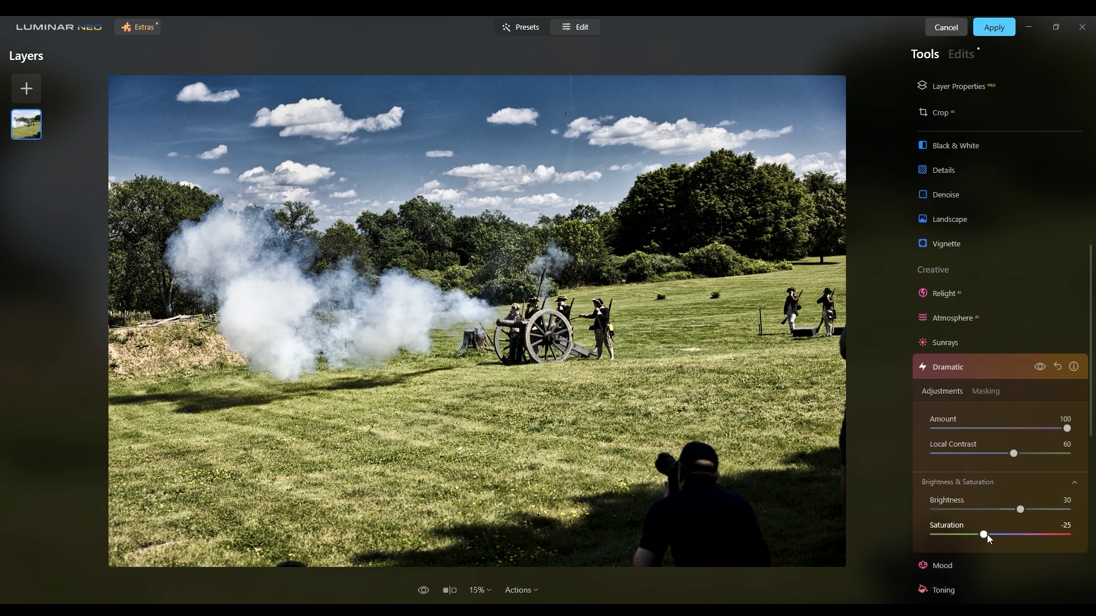
pyautogui.moveTo(988, 535); pyautogui.dragTo(1016, 534)
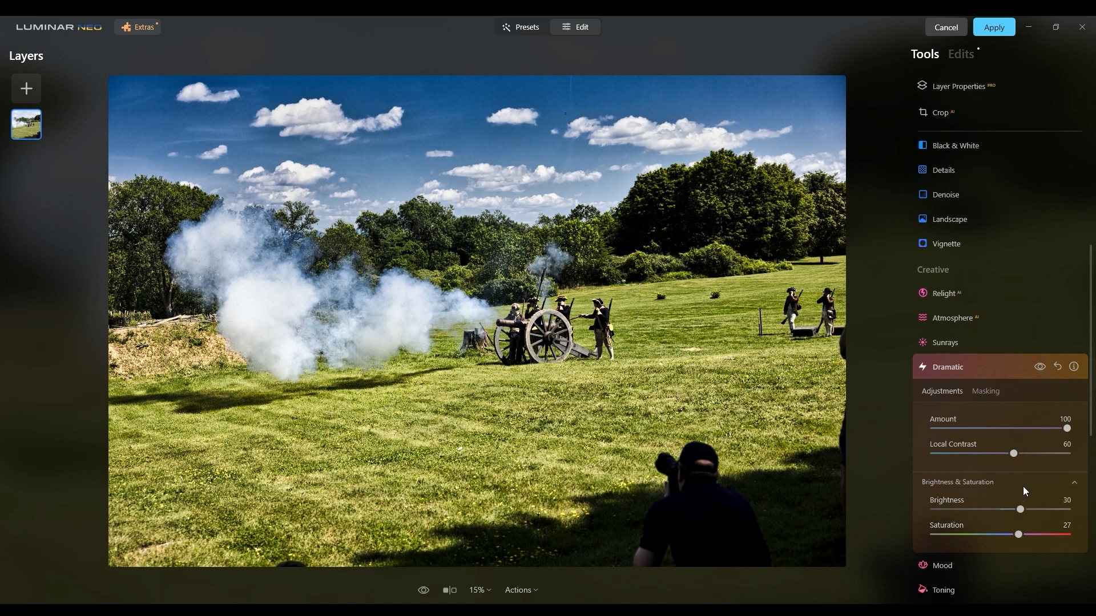
# Brighten the photo by setting Exposure to 0.17 in a new Develop adjustment, and close the tool.
pyautogui.scroll(5, 1039, 429)
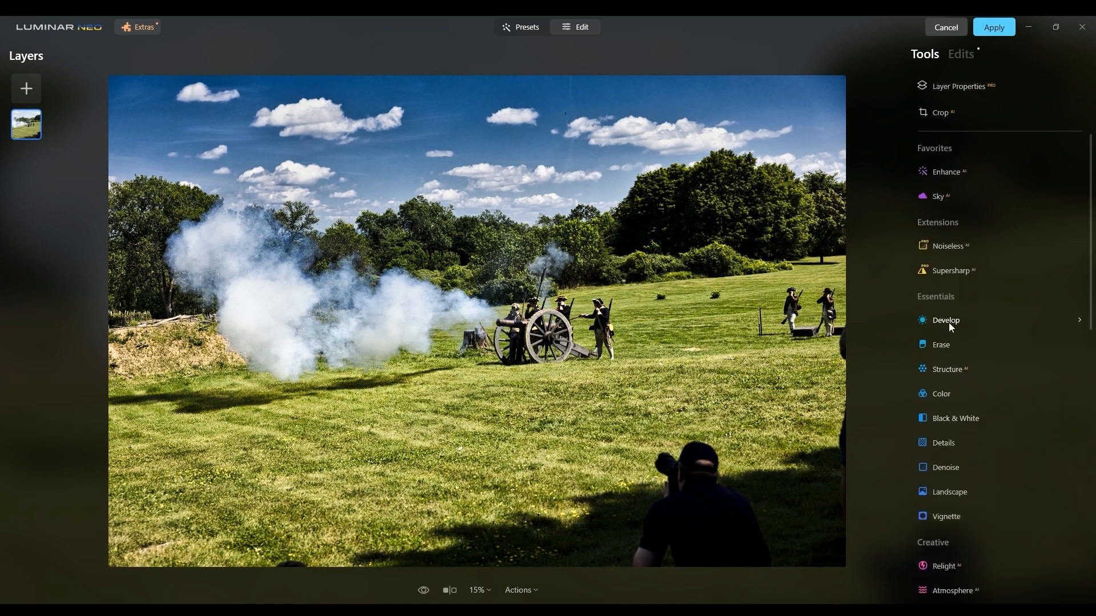
pyautogui.click(948, 315)
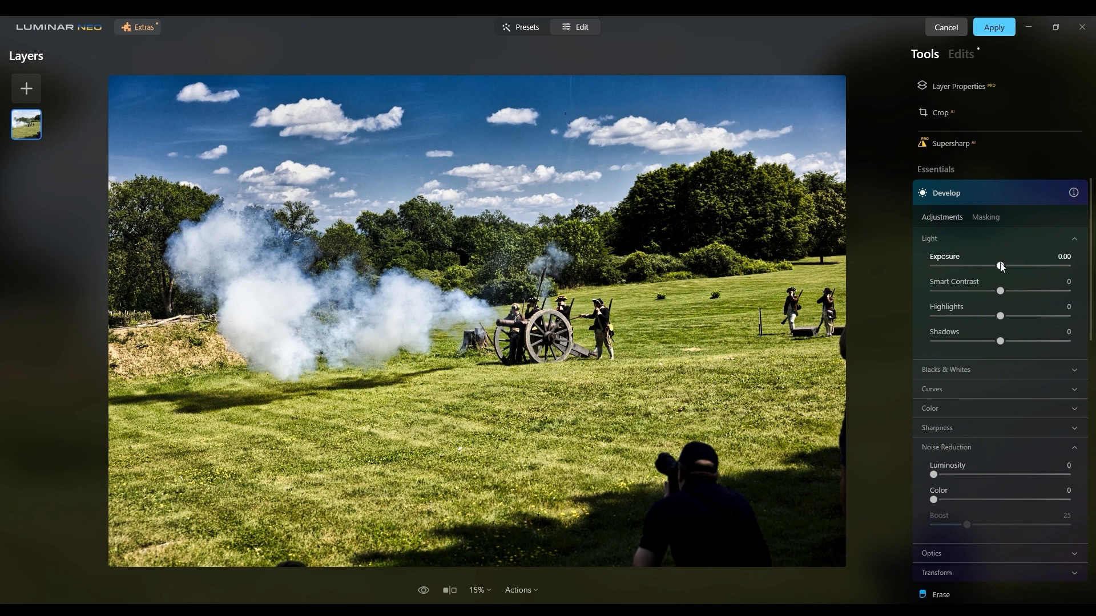
pyautogui.moveTo(1002, 266); pyautogui.dragTo(1003, 267)
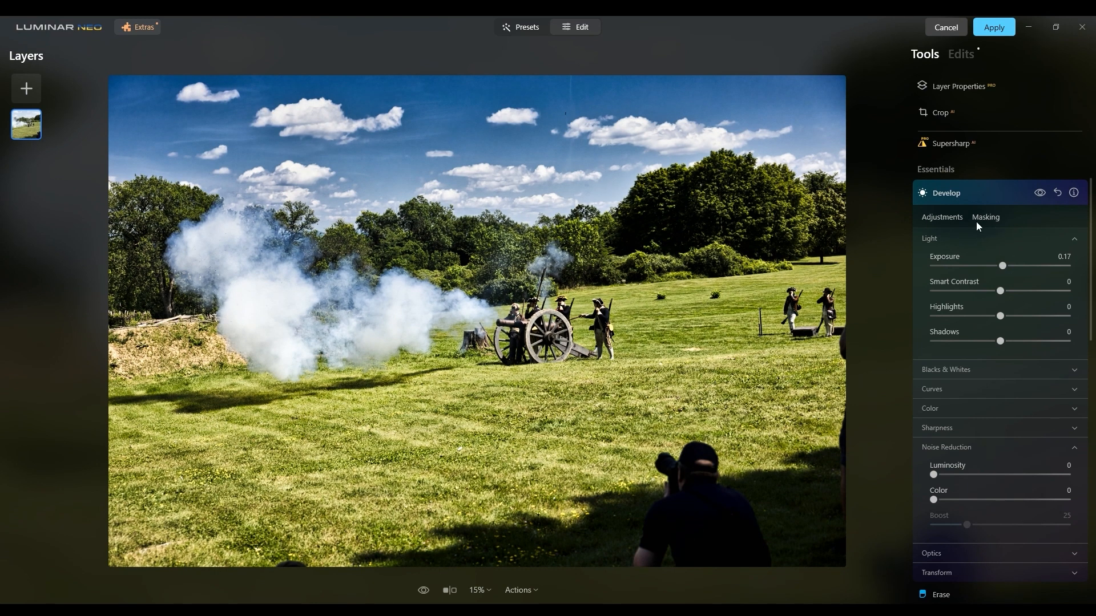
pyautogui.click(923, 193)
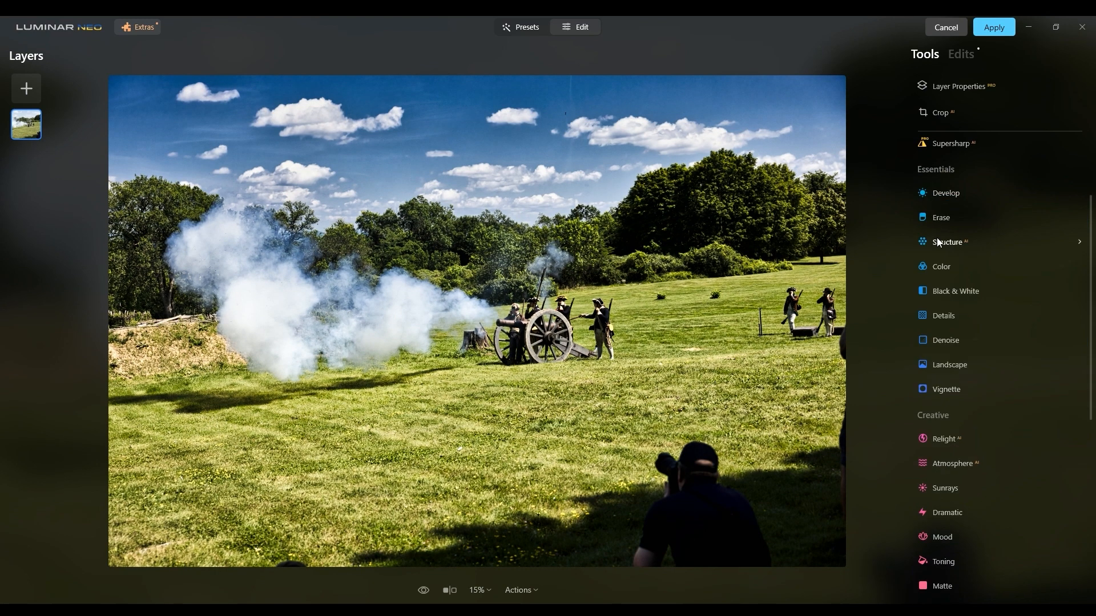
# Try Film Grain at Amount 61 with Size 8 and Roughness 0, return Amount to 0 and close the tool.
pyautogui.scroll(-4, 954, 290)
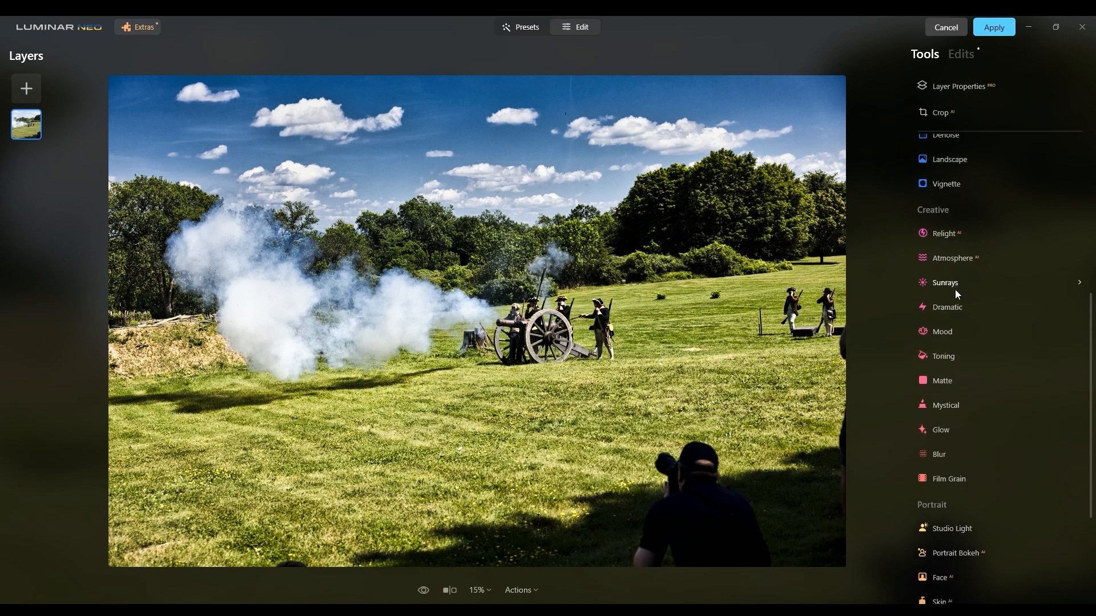
pyautogui.click(956, 478)
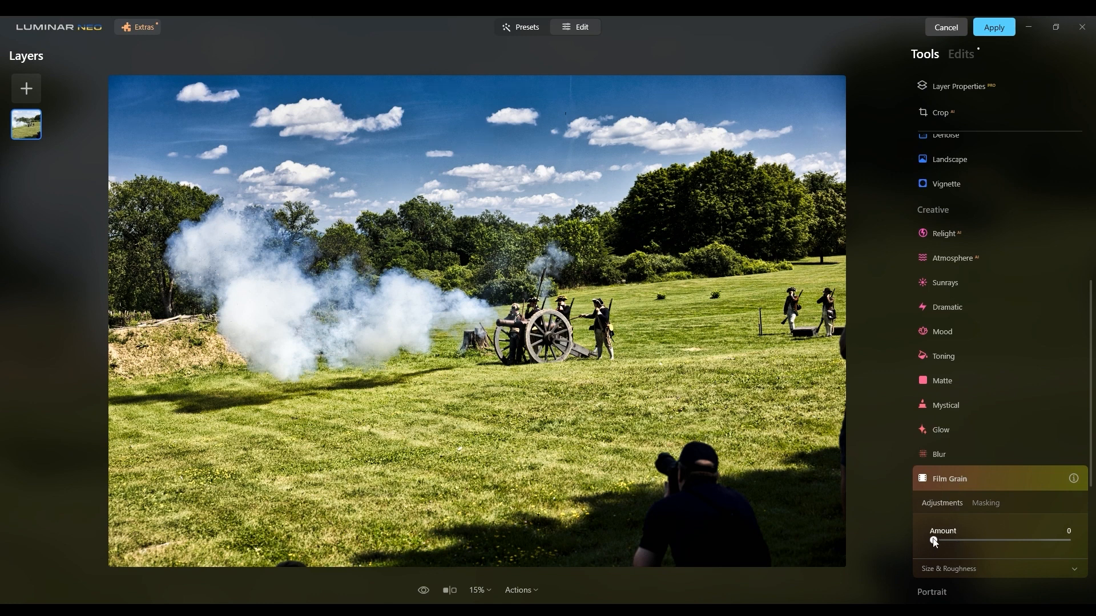
pyautogui.moveTo(934, 543); pyautogui.dragTo(1014, 540)
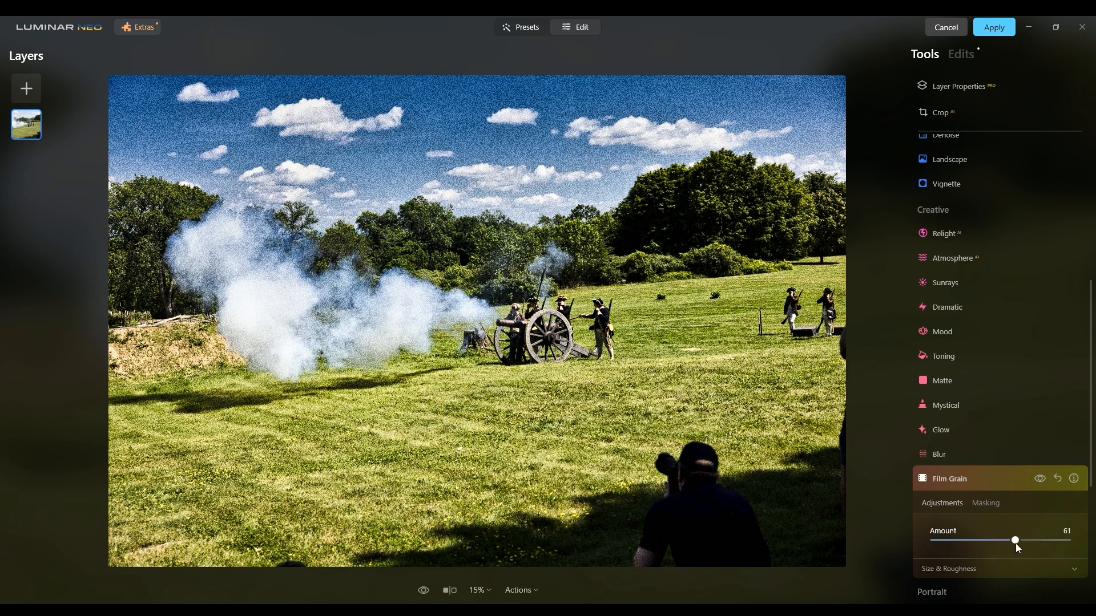
pyautogui.click(1037, 569)
pyautogui.scroll(-4, 1034, 565)
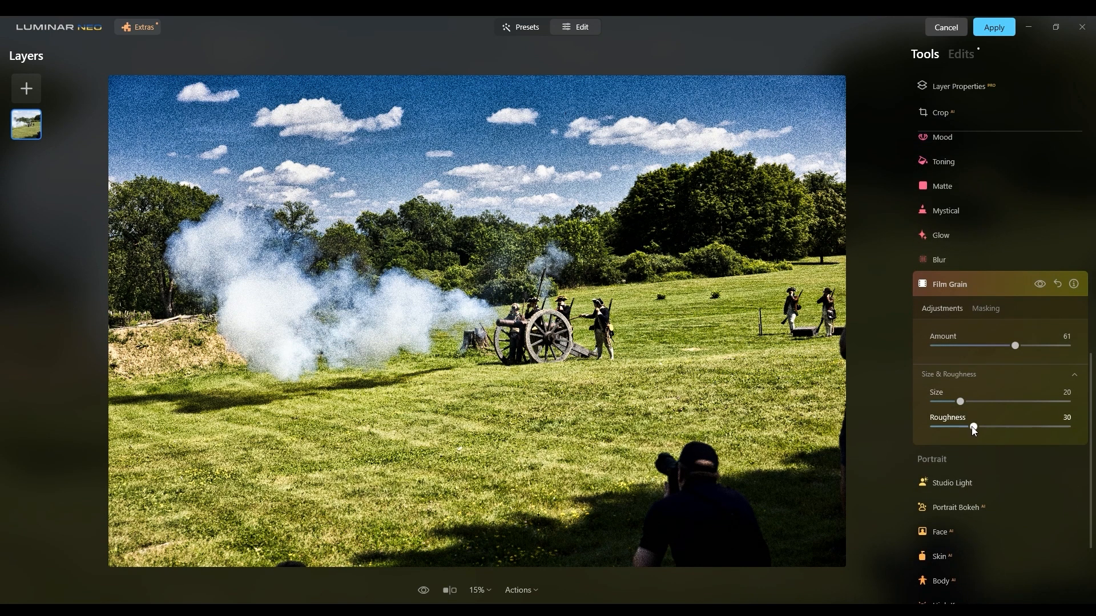
pyautogui.moveTo(973, 428); pyautogui.dragTo(945, 402)
pyautogui.moveTo(1015, 347); pyautogui.dragTo(953, 346)
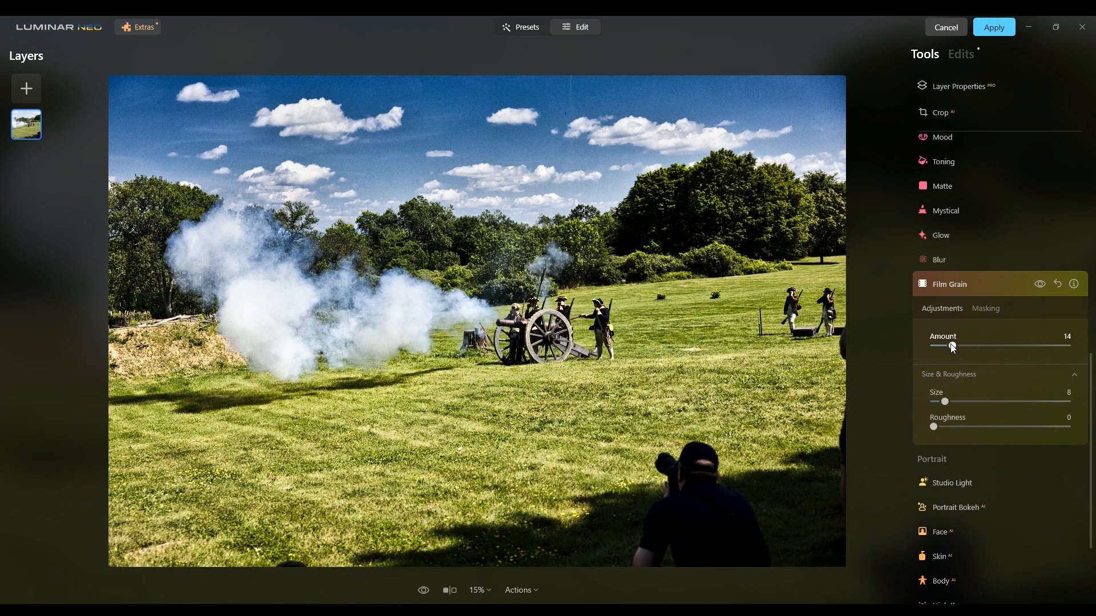
pyautogui.moveTo(953, 346); pyautogui.dragTo(926, 347)
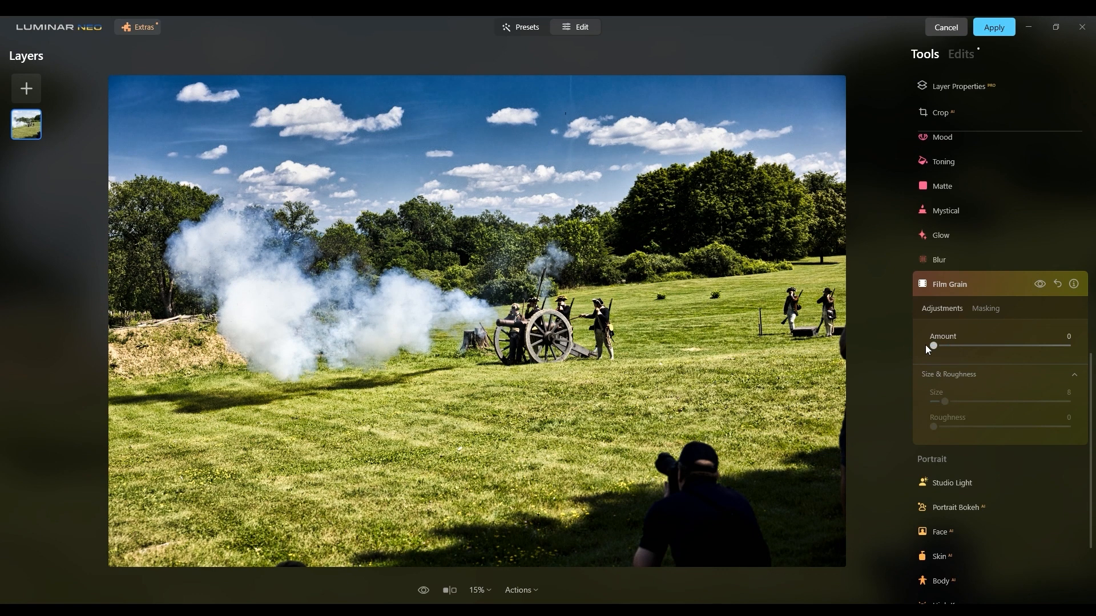
pyautogui.click(924, 289)
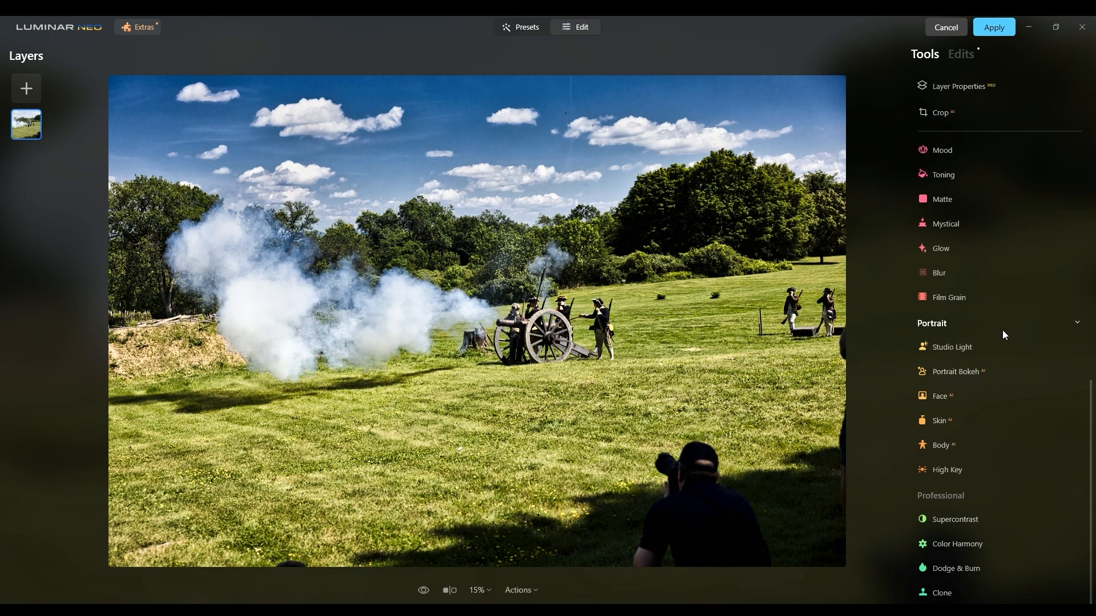
# Collapse the Portrait group in the tools list.
pyautogui.click(1081, 326)
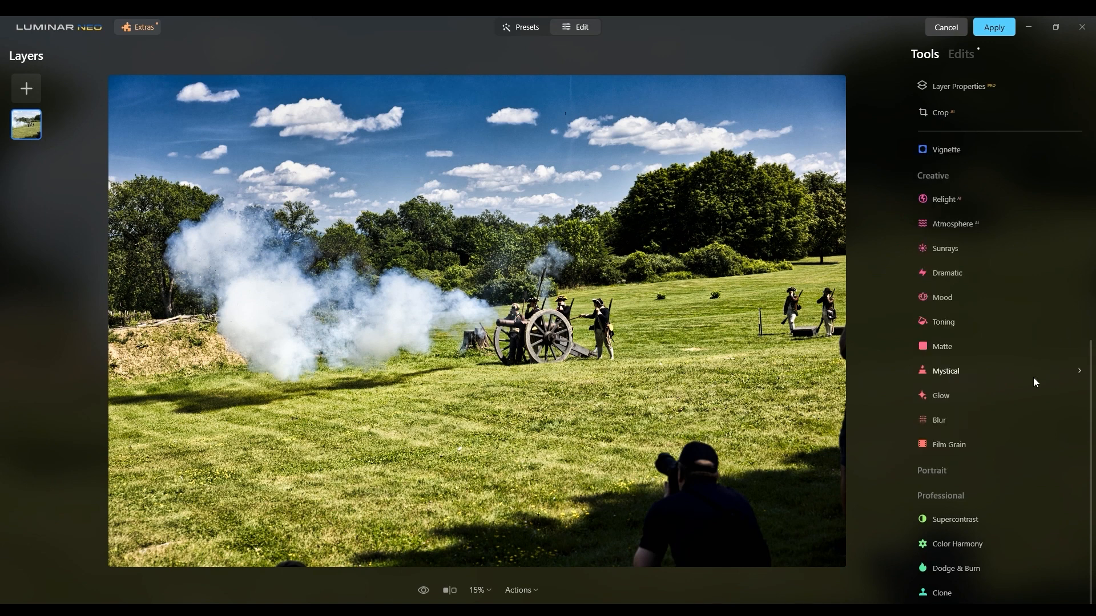
pyautogui.scroll(7, 1034, 379)
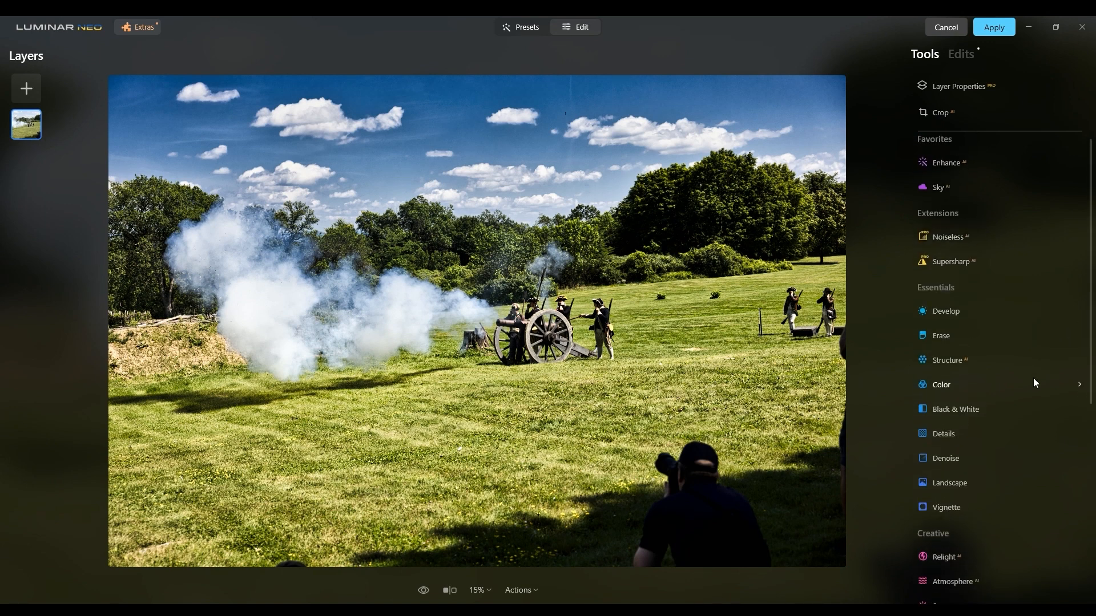
pyautogui.click(952, 247)
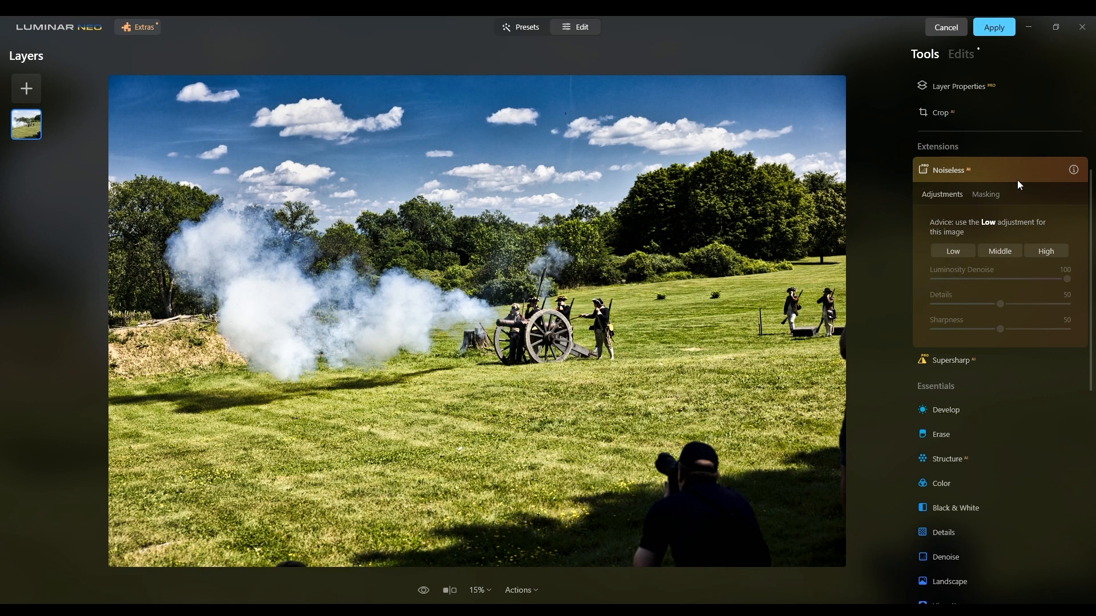
pyautogui.click(948, 170)
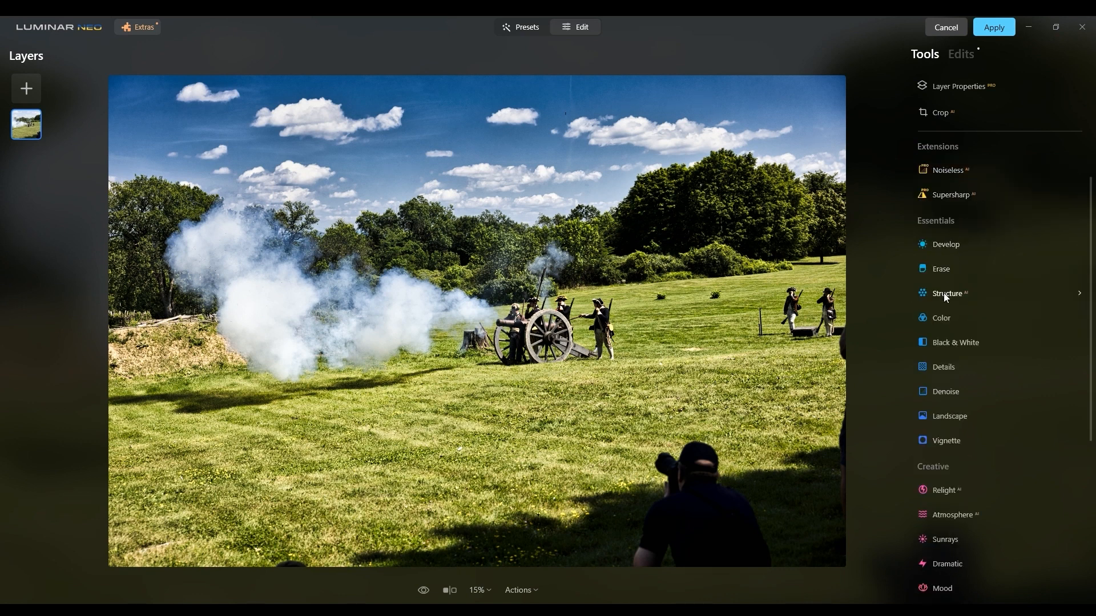
pyautogui.click(940, 253)
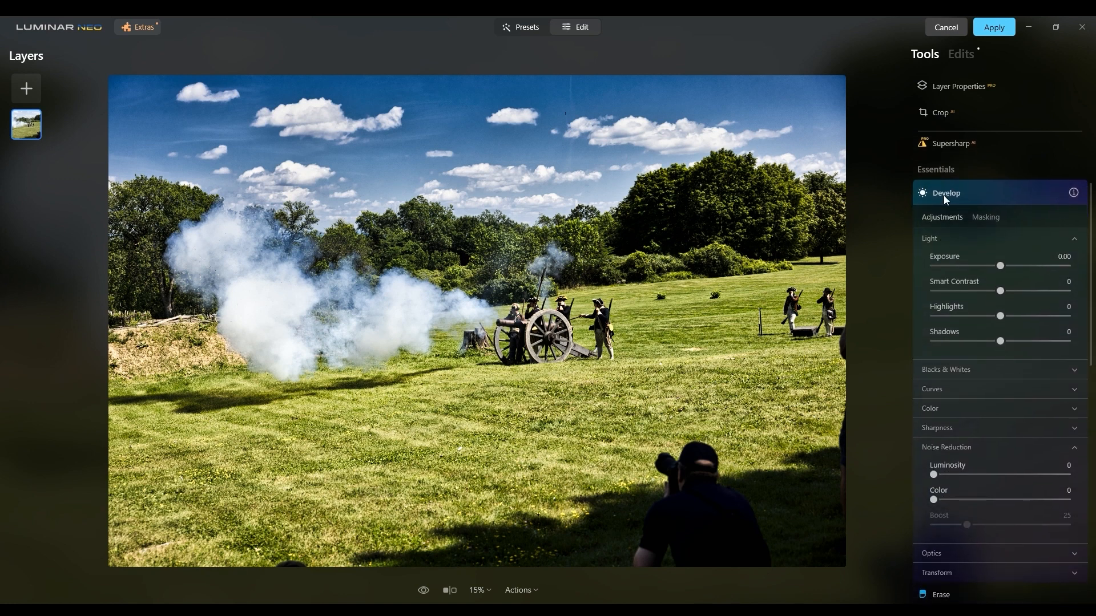
pyautogui.click(943, 195)
pyautogui.scroll(-5, 977, 252)
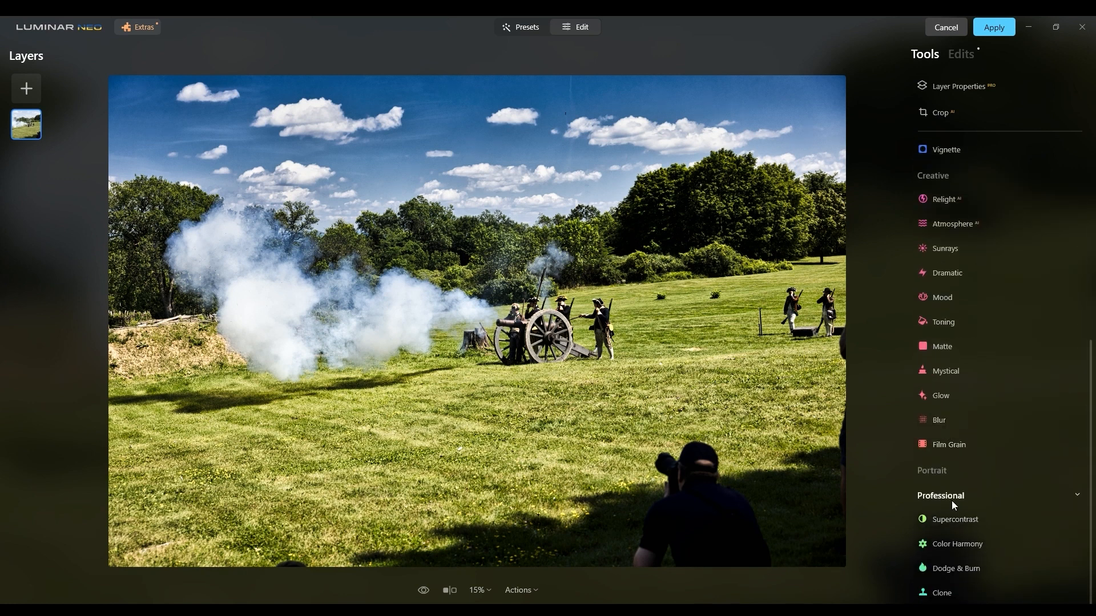
# Try a slight increase of Small Details in a new Details adjustment and reset it.
pyautogui.click(939, 512)
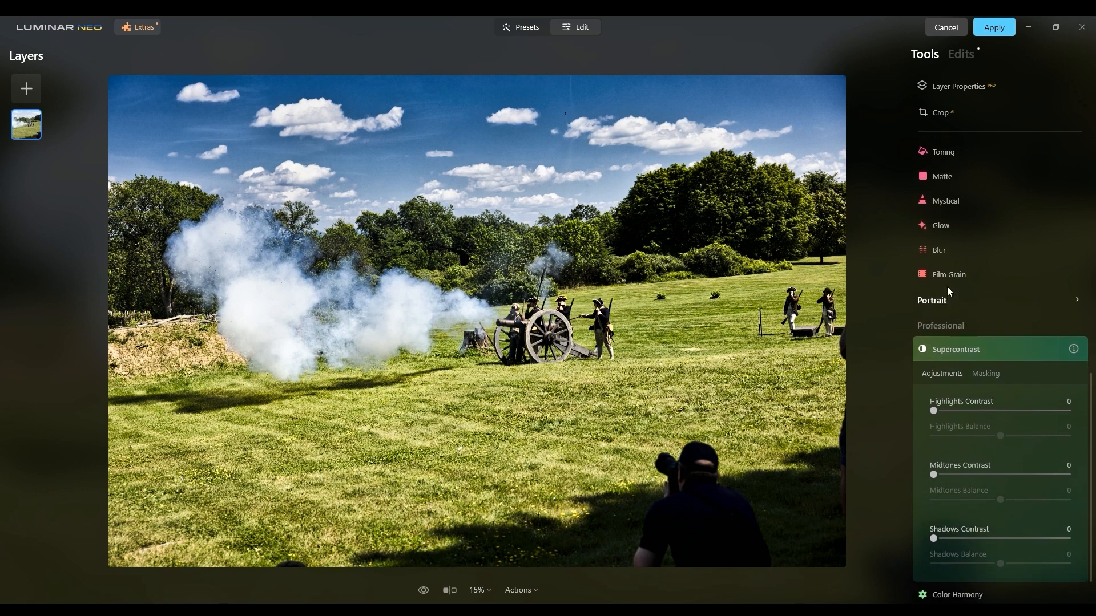
pyautogui.scroll(5, 946, 253)
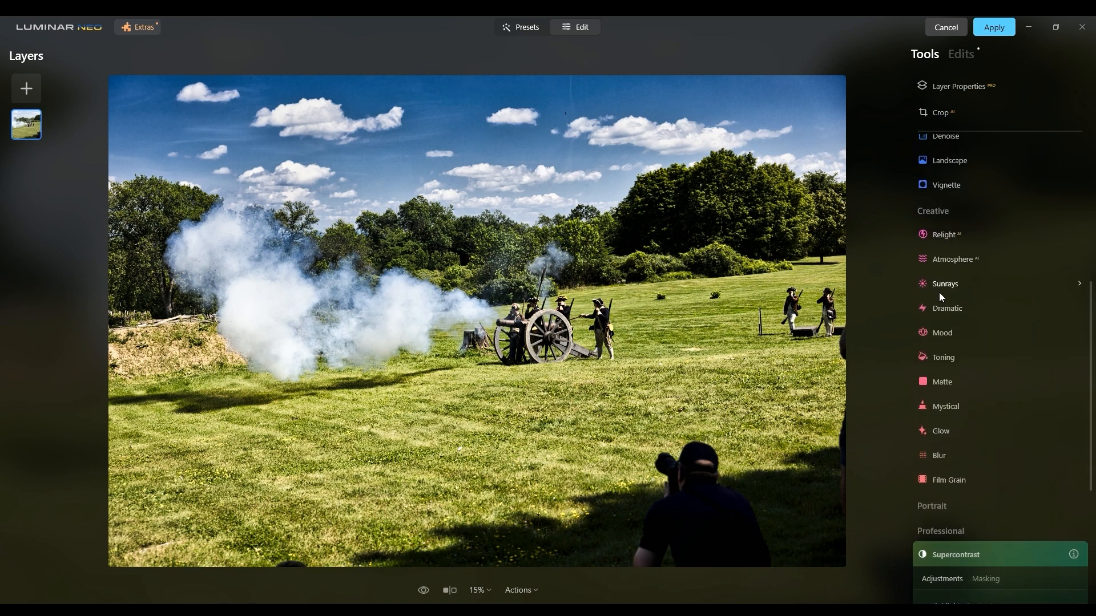
pyautogui.click(944, 315)
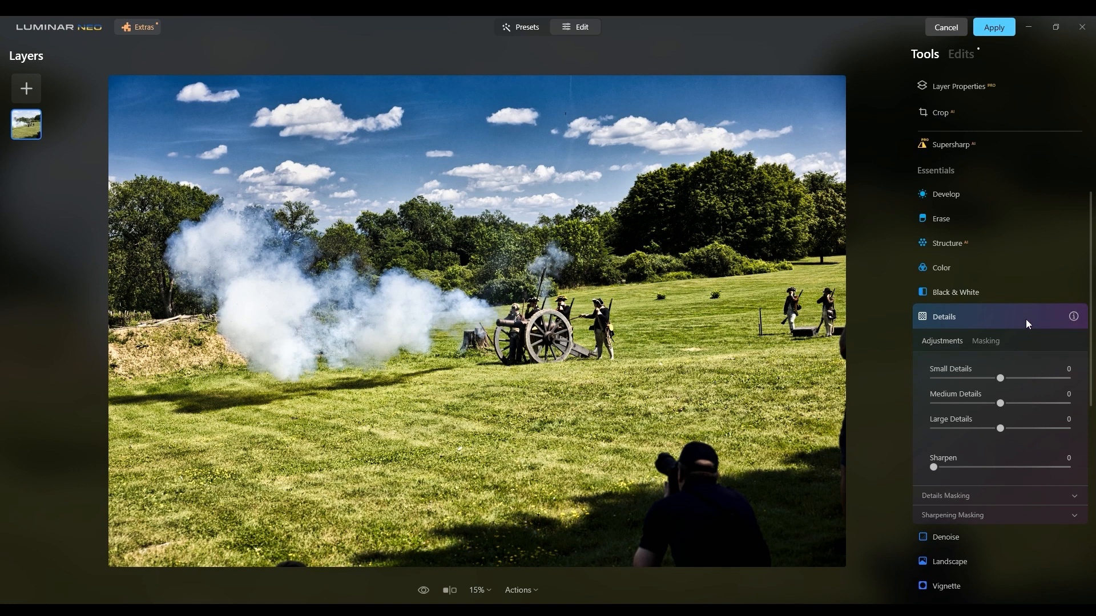
pyautogui.moveTo(1000, 378); pyautogui.dragTo(1009, 379)
pyautogui.click(1057, 317)
pyautogui.scroll(3, 981, 316)
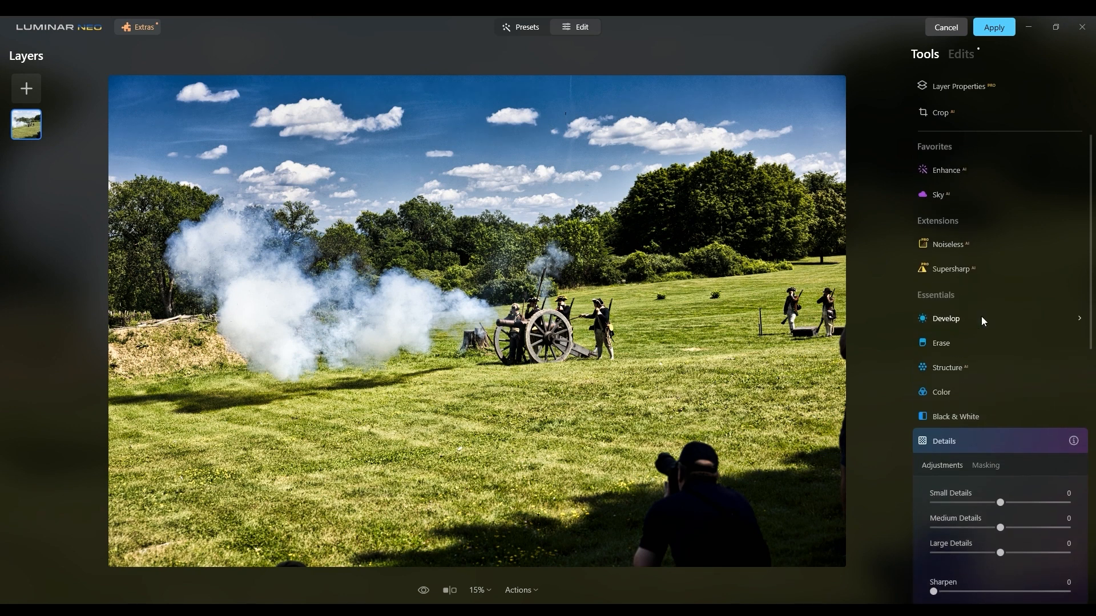
pyautogui.click(976, 319)
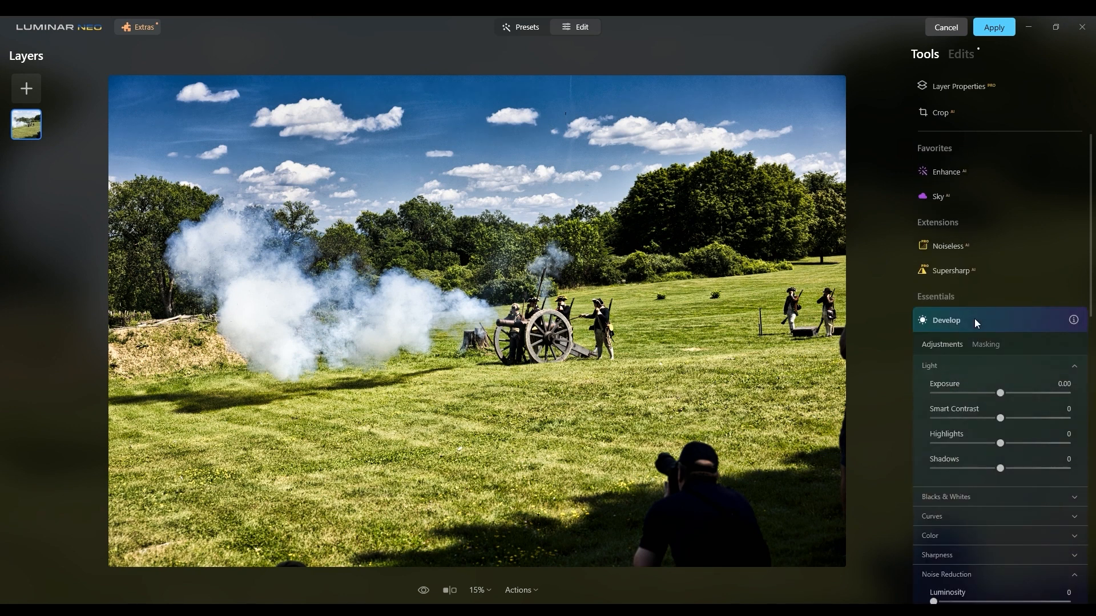
pyautogui.scroll(-10, 975, 319)
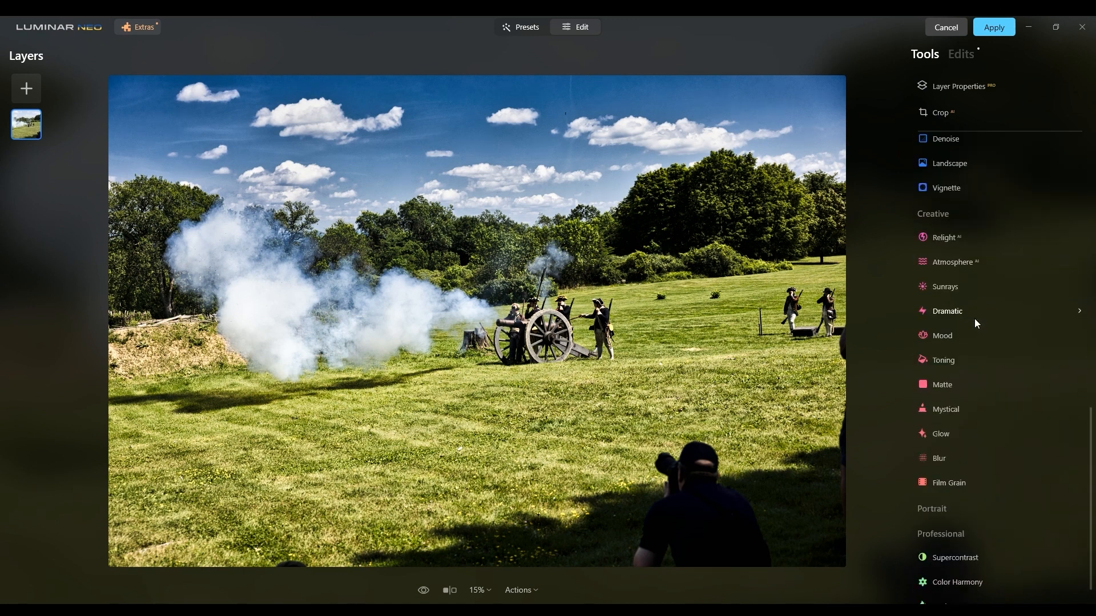
pyautogui.click(968, 519)
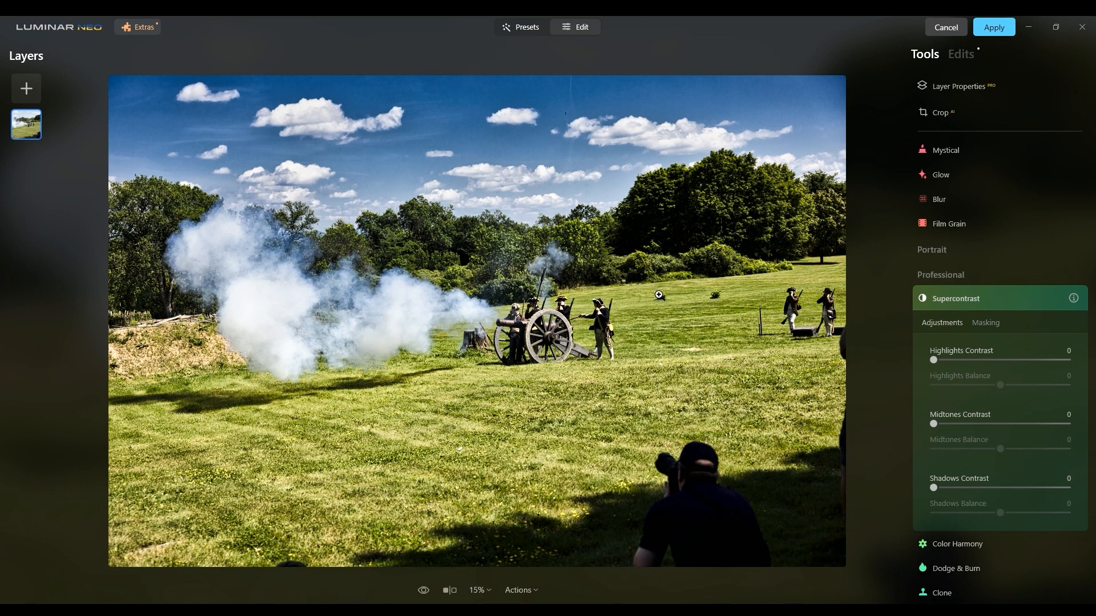
# Discard all edits applied to the cannon photo and return to the adjustment tools.
pyautogui.click(961, 55)
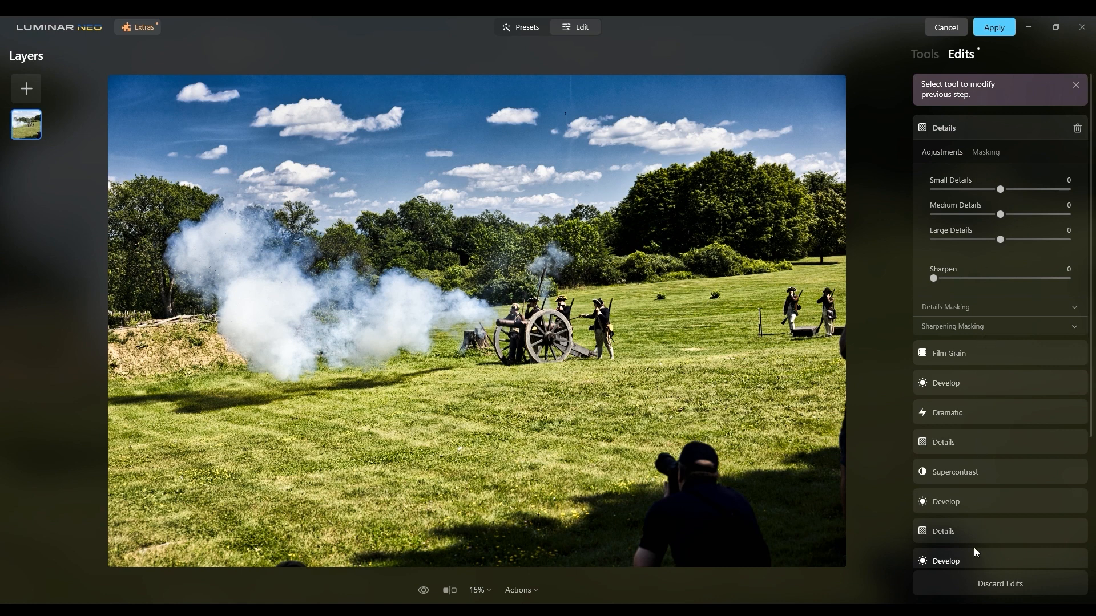
pyautogui.click(960, 588)
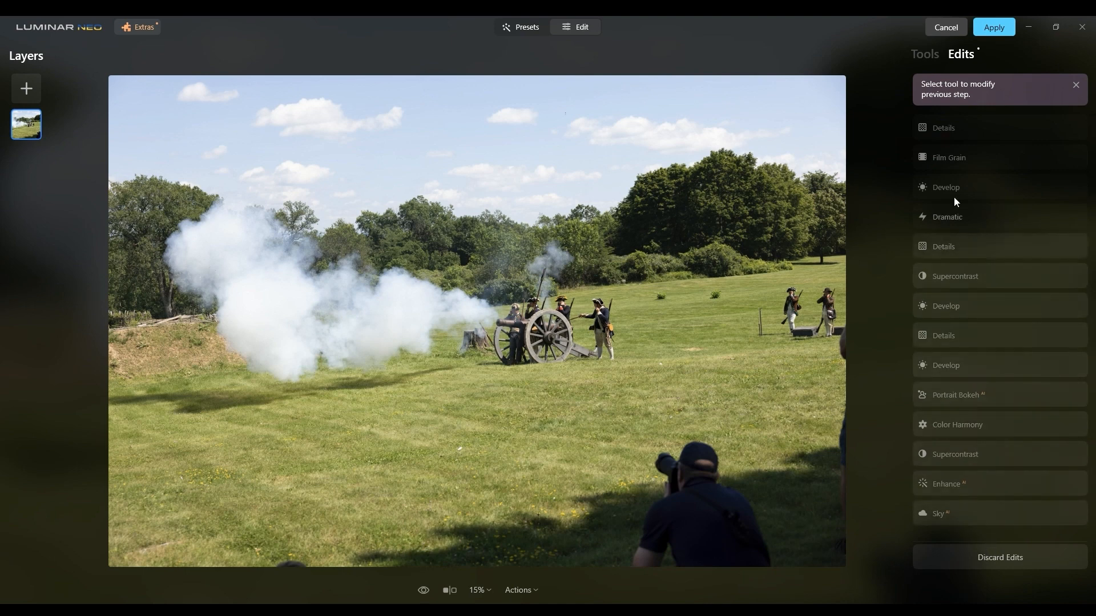
pyautogui.click(924, 56)
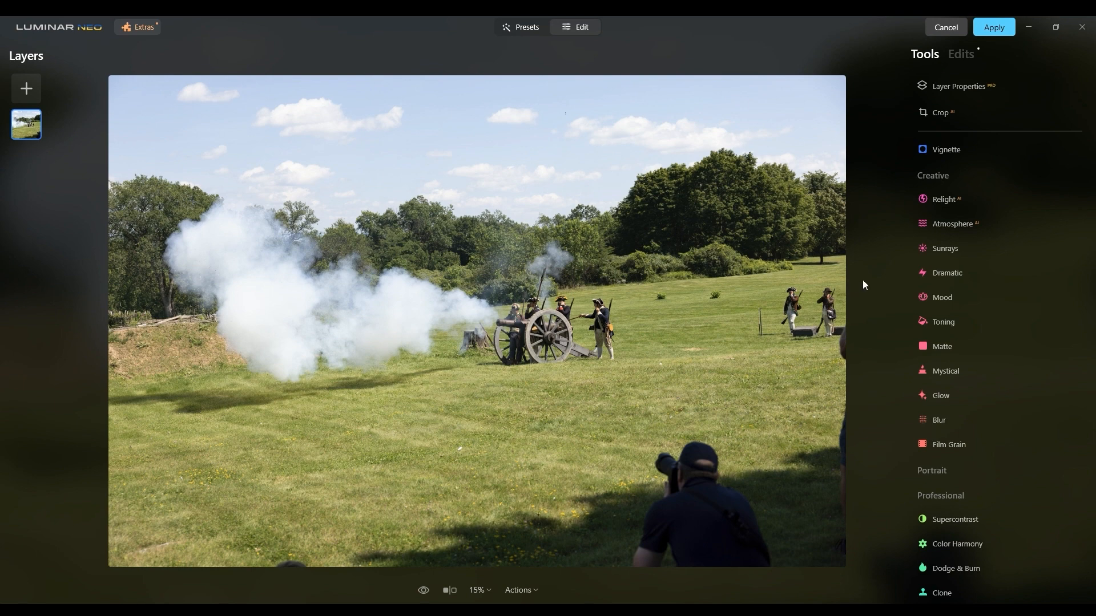
# Set Sky Enhancer to 43 in the Enhance tool and compare the photo with and without the adjustment.
pyautogui.scroll(5, 926, 228)
pyautogui.scroll(1, 928, 230)
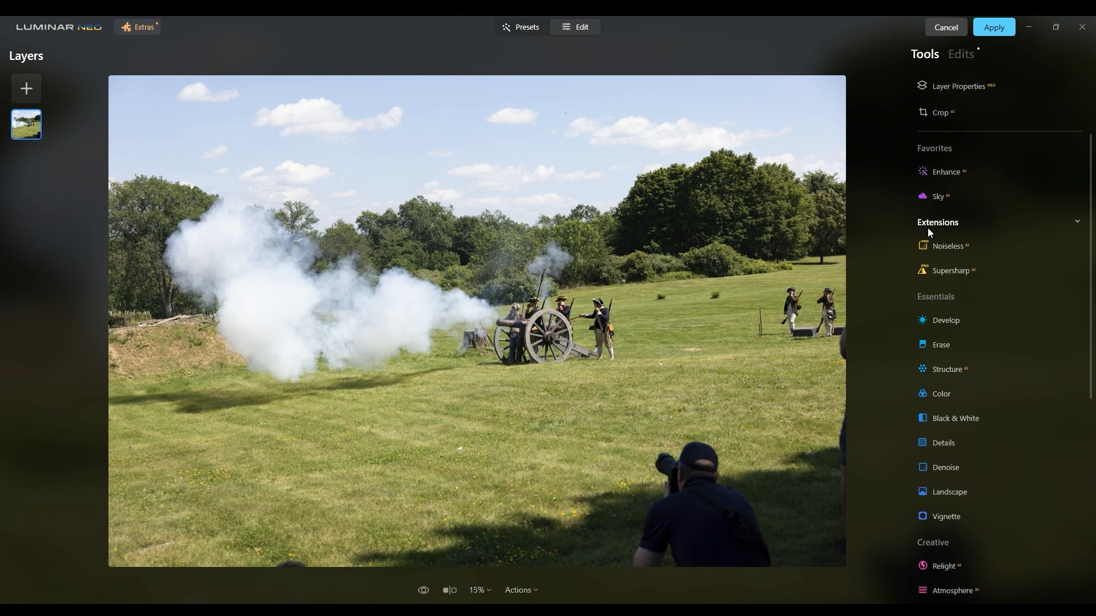
pyautogui.click(940, 174)
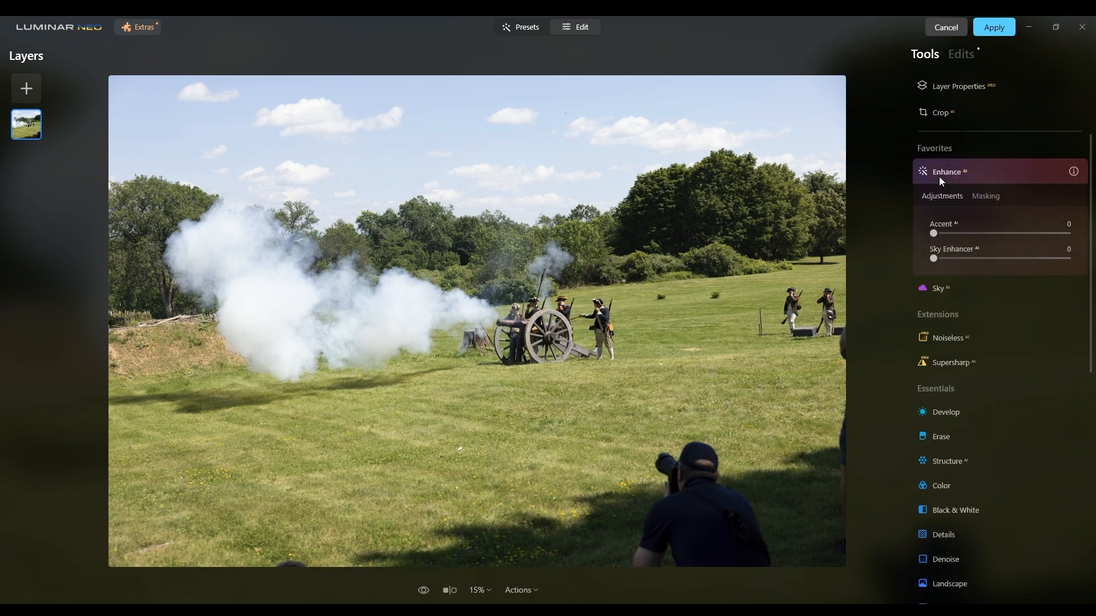
pyautogui.click(938, 258)
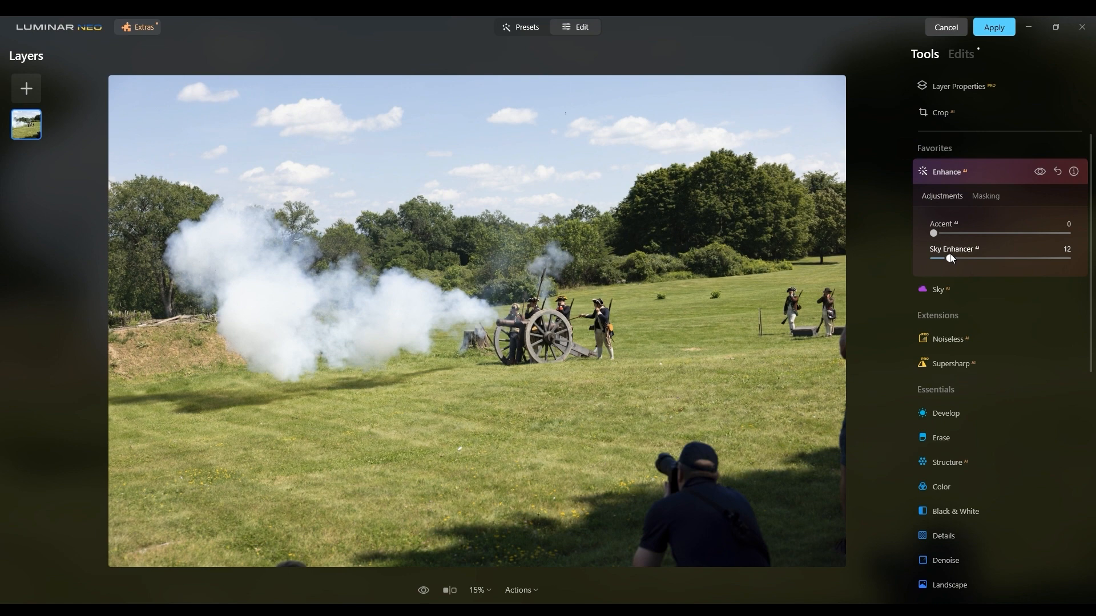
pyautogui.moveTo(950, 258); pyautogui.dragTo(993, 258)
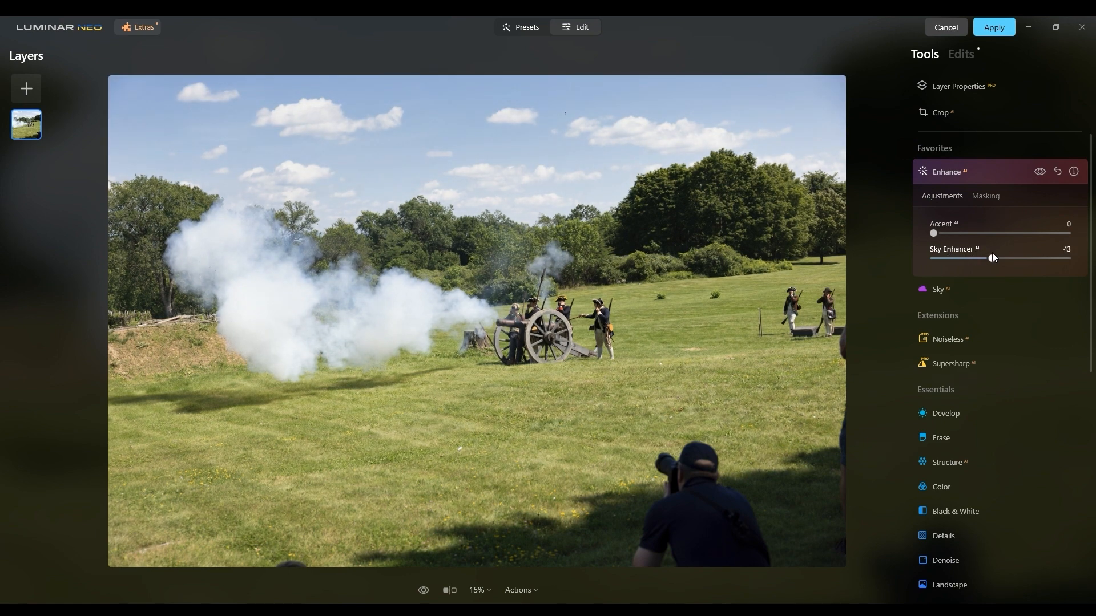
pyautogui.click(1040, 172)
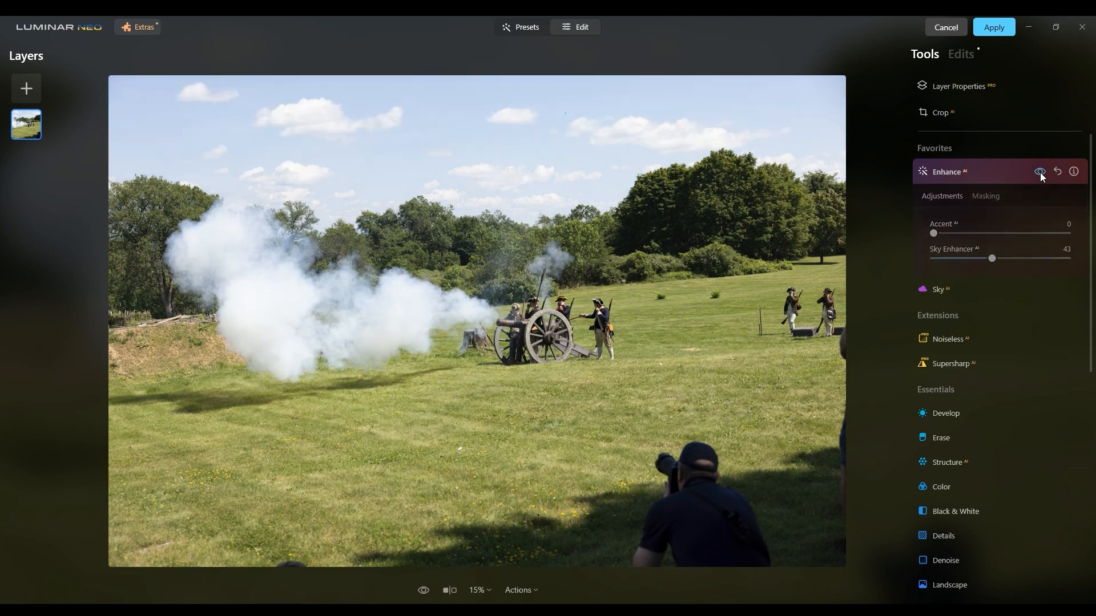
pyautogui.click(1040, 172)
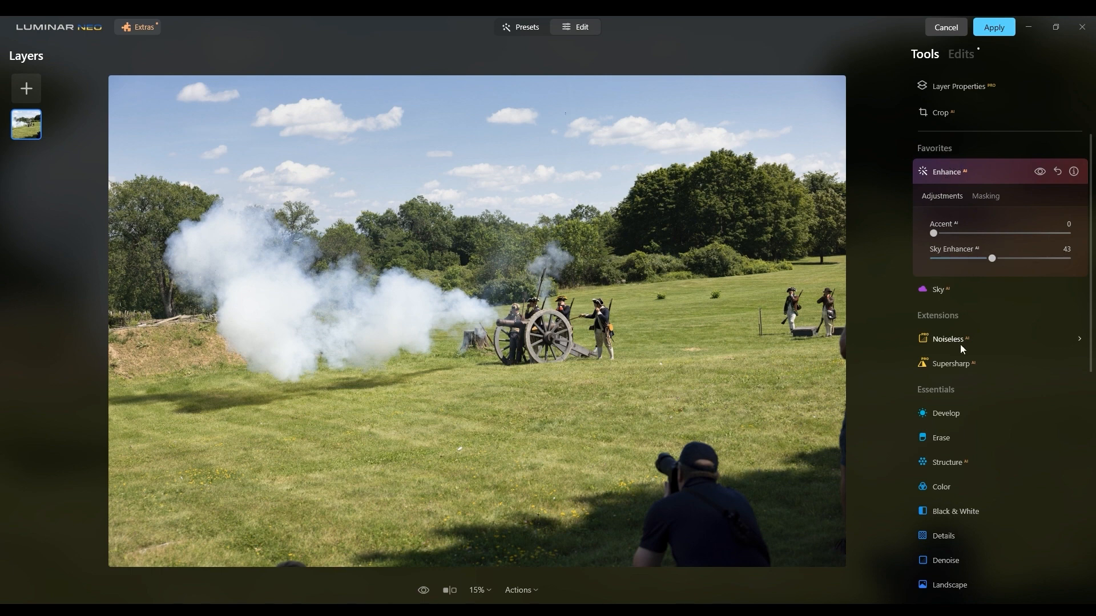
# Darken the photo by setting Exposure to -0.60 in a Develop adjustment, and close the tool.
pyautogui.click(944, 411)
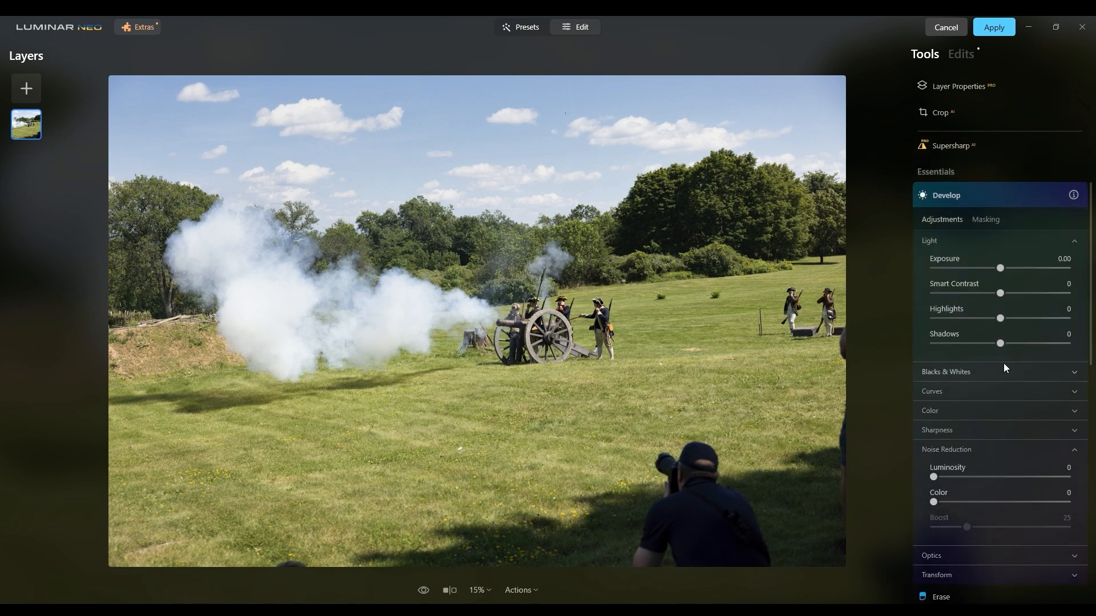
pyautogui.moveTo(997, 267); pyautogui.dragTo(992, 270)
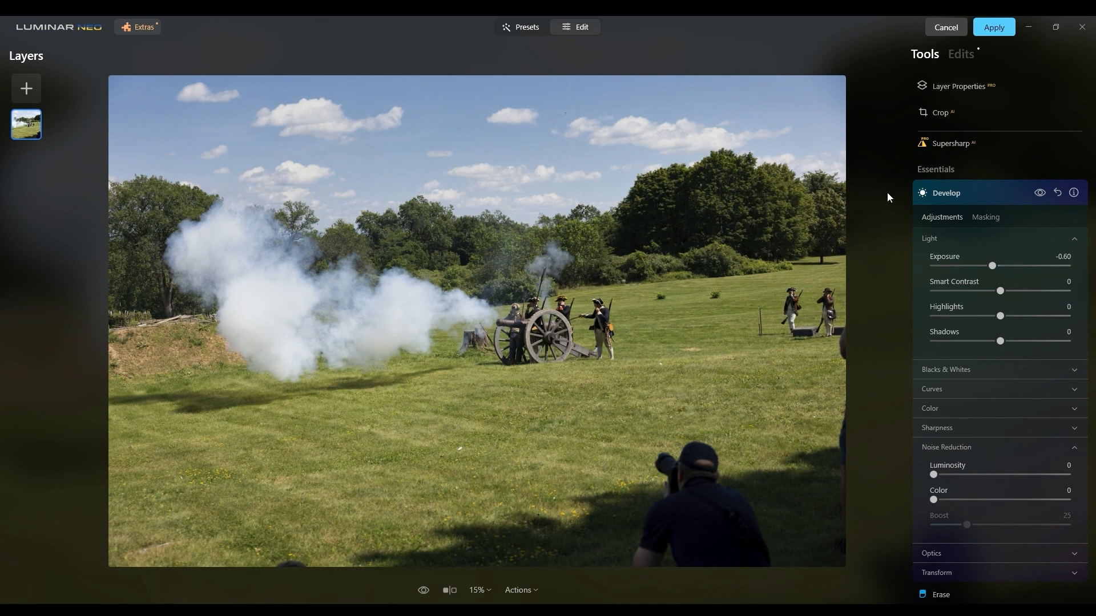
pyautogui.click(926, 194)
# Set Smart Contrast to 8 in a new Develop adjustment.
pyautogui.scroll(-5, 915, 267)
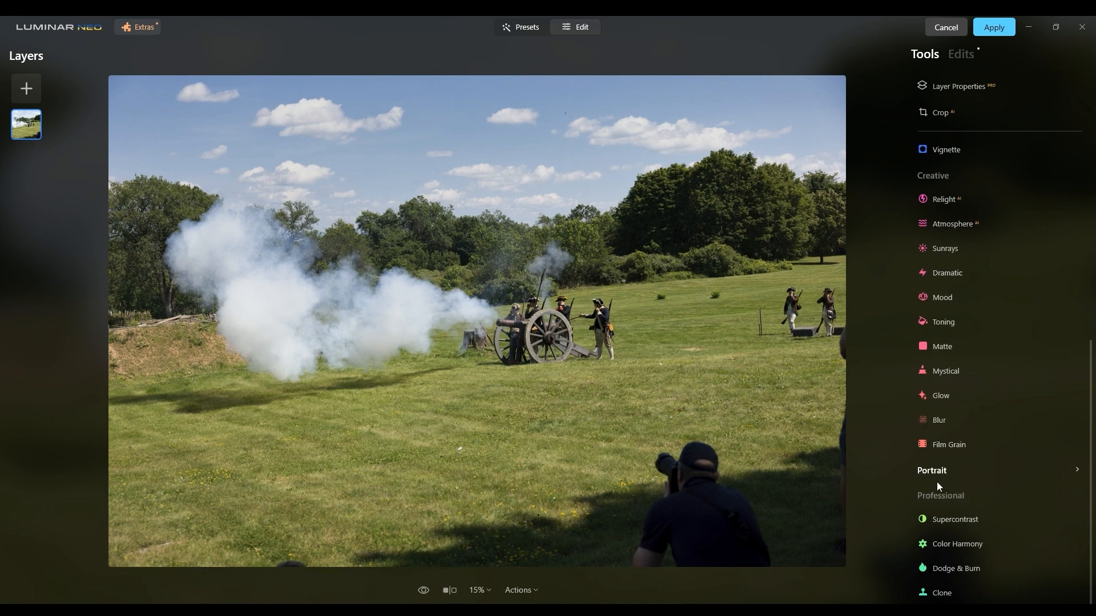
pyautogui.scroll(6, 921, 399)
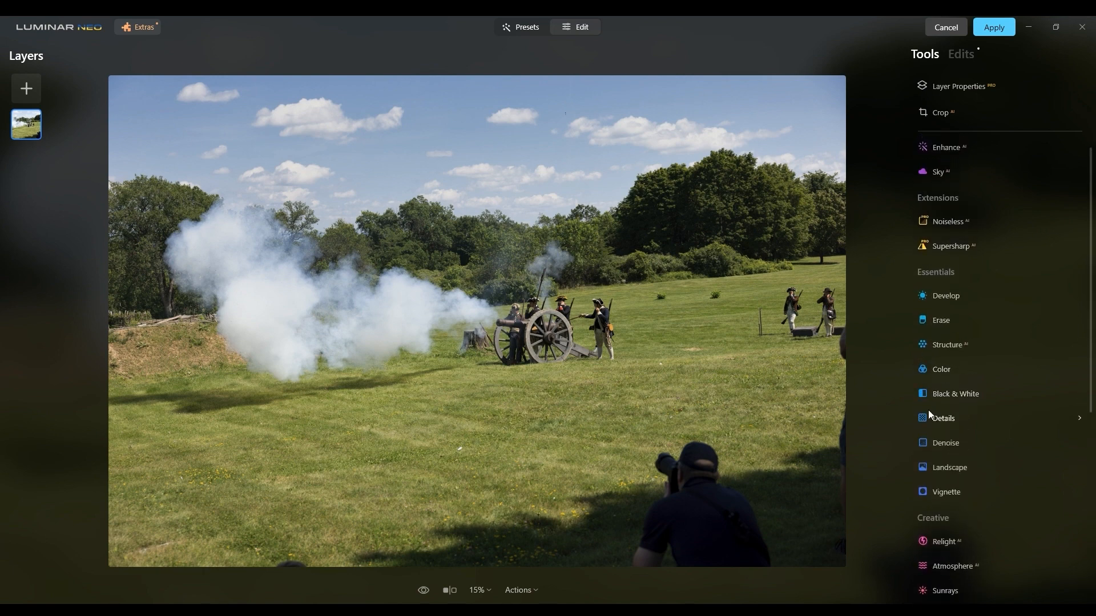
pyautogui.click(944, 296)
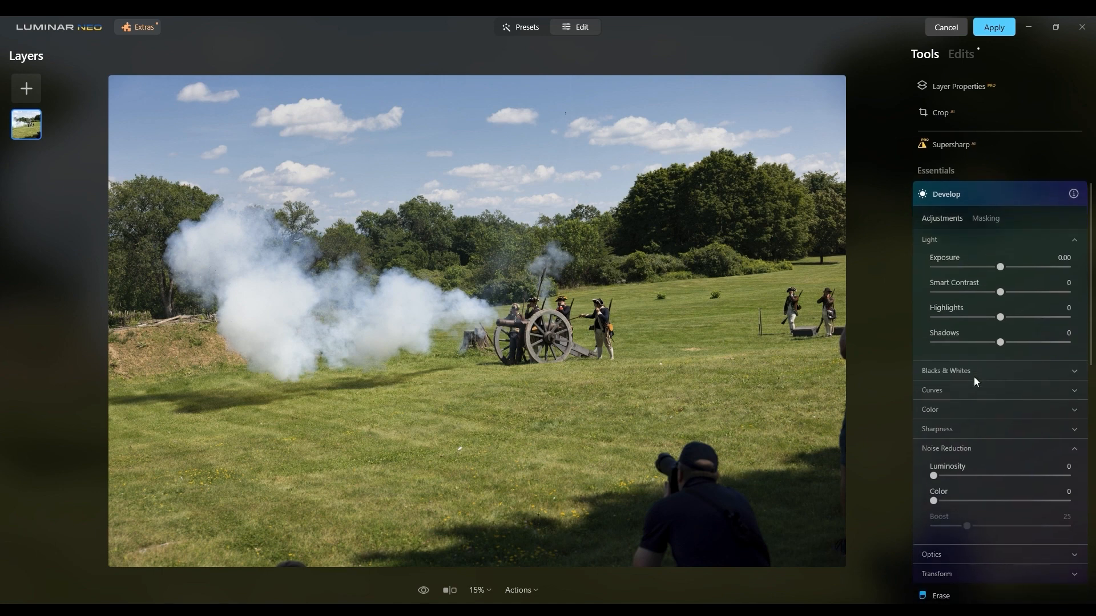
pyautogui.click(1003, 291)
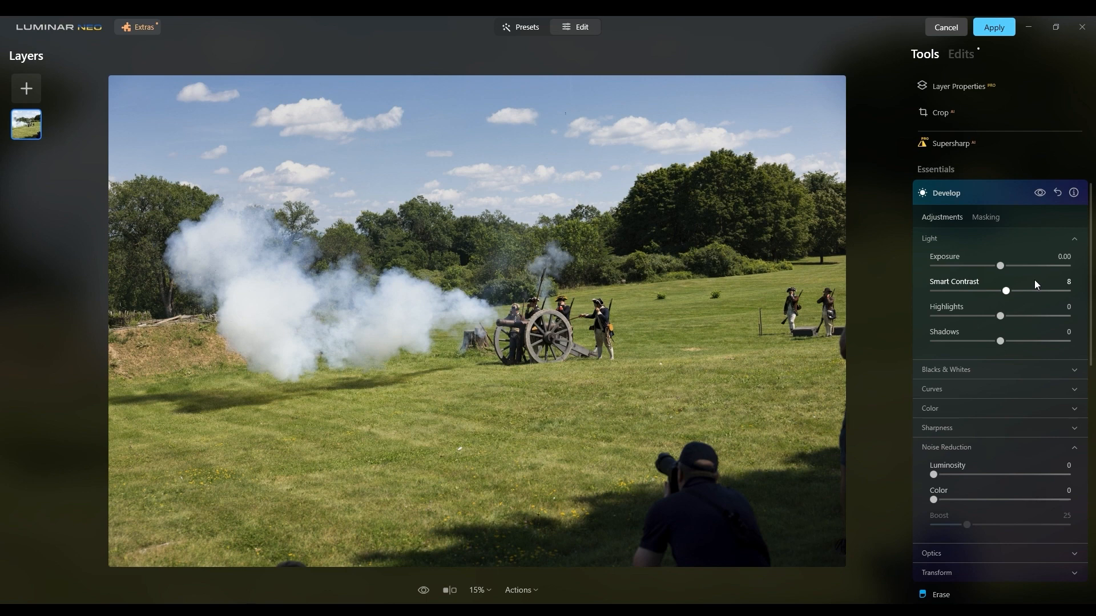
# Review the settings of the Enhance and Develop adjustments in the edit history, and return to the adjustment tools.
pyautogui.click(967, 57)
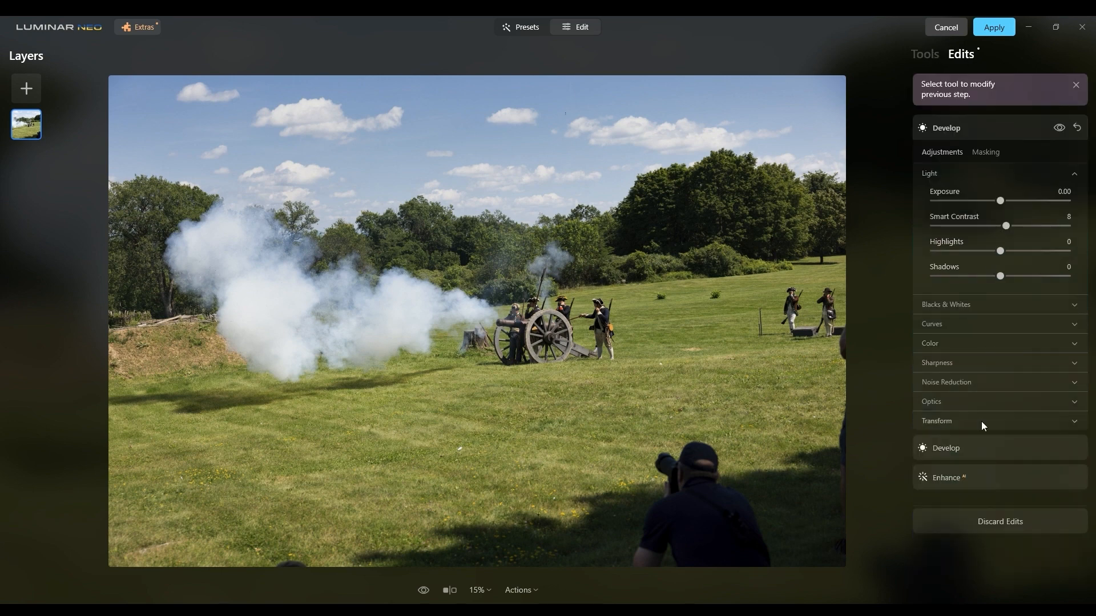
pyautogui.click(949, 479)
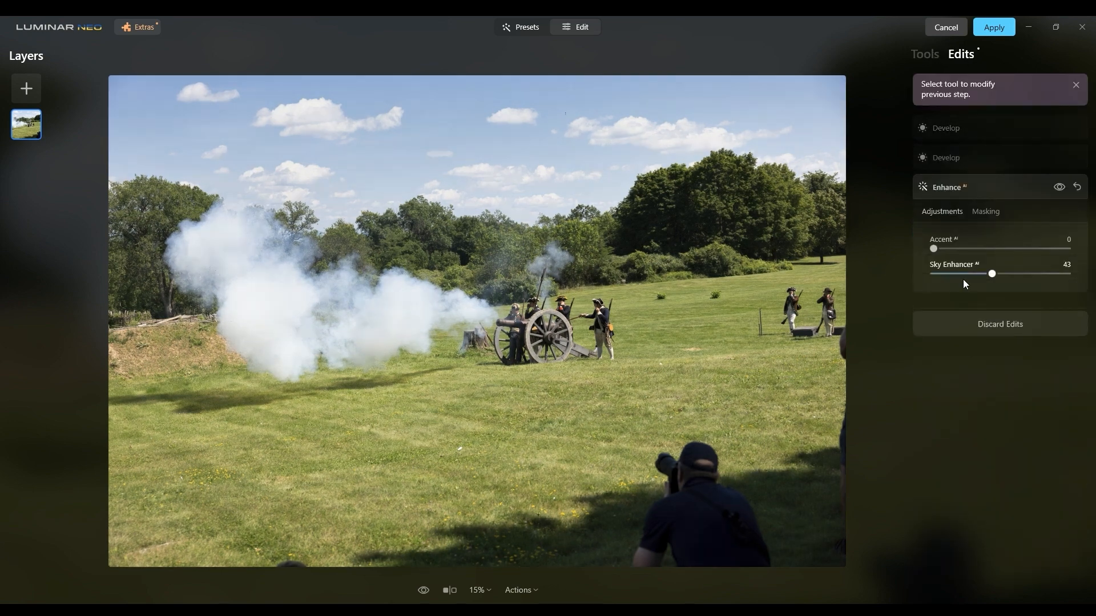
pyautogui.click(943, 166)
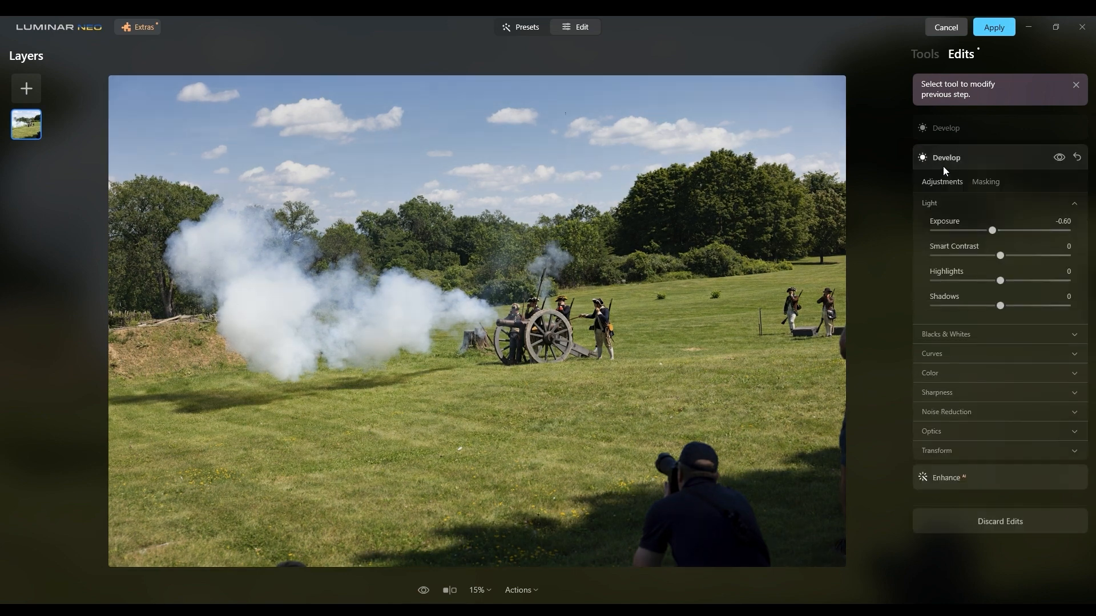
pyautogui.click(946, 126)
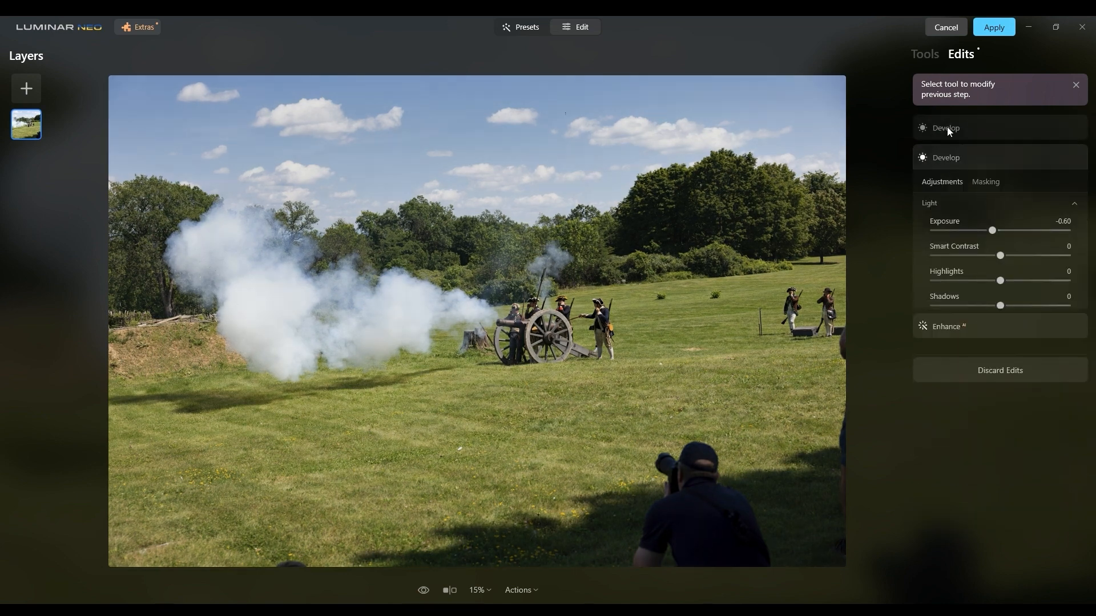
pyautogui.click(925, 54)
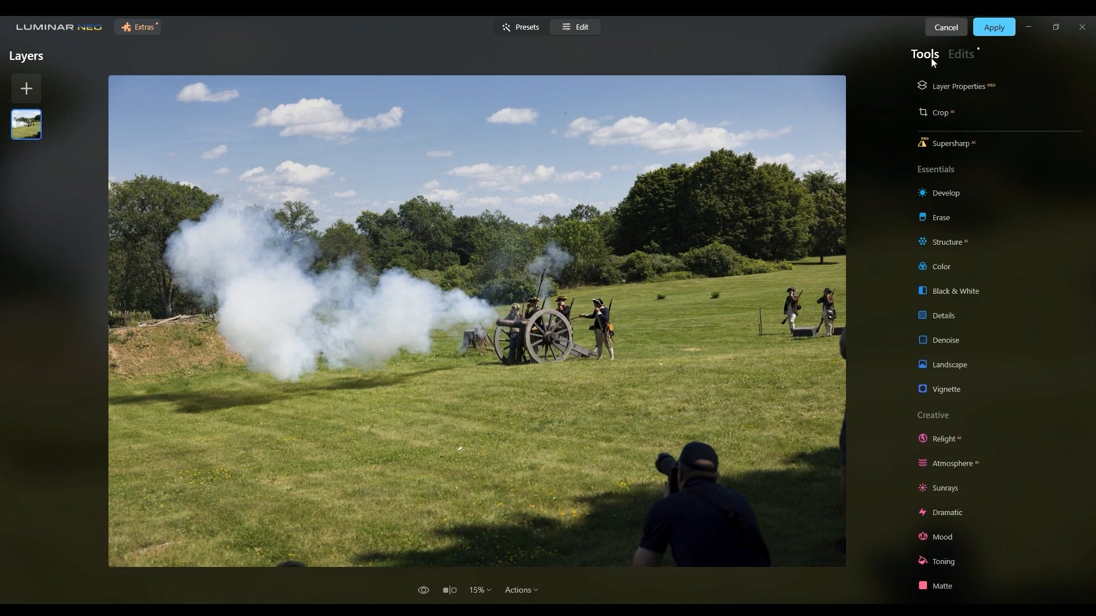
pyautogui.scroll(3, 963, 145)
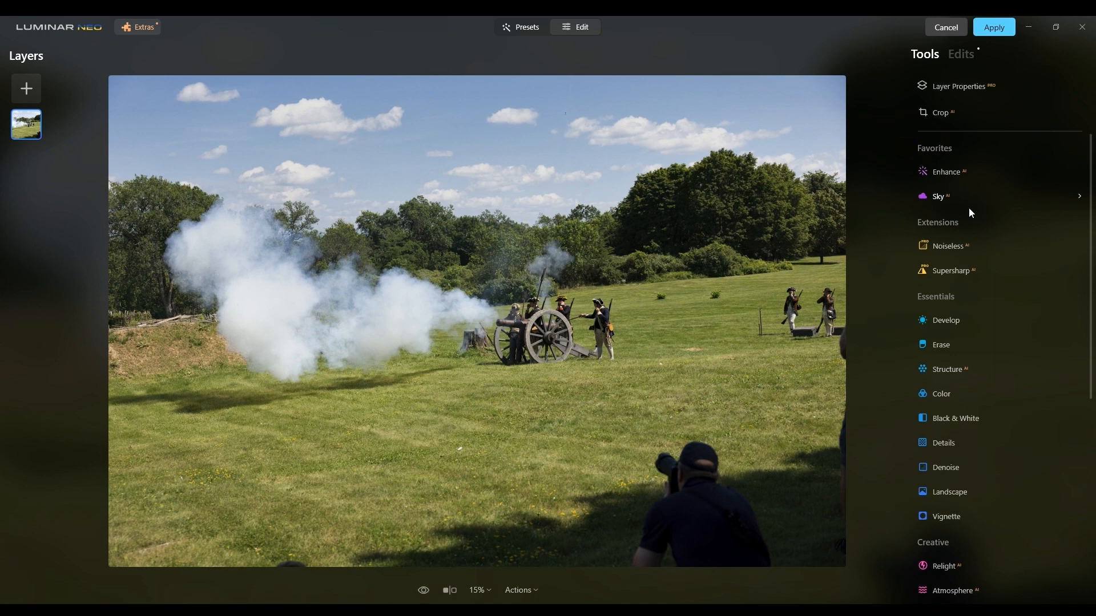
pyautogui.click(950, 317)
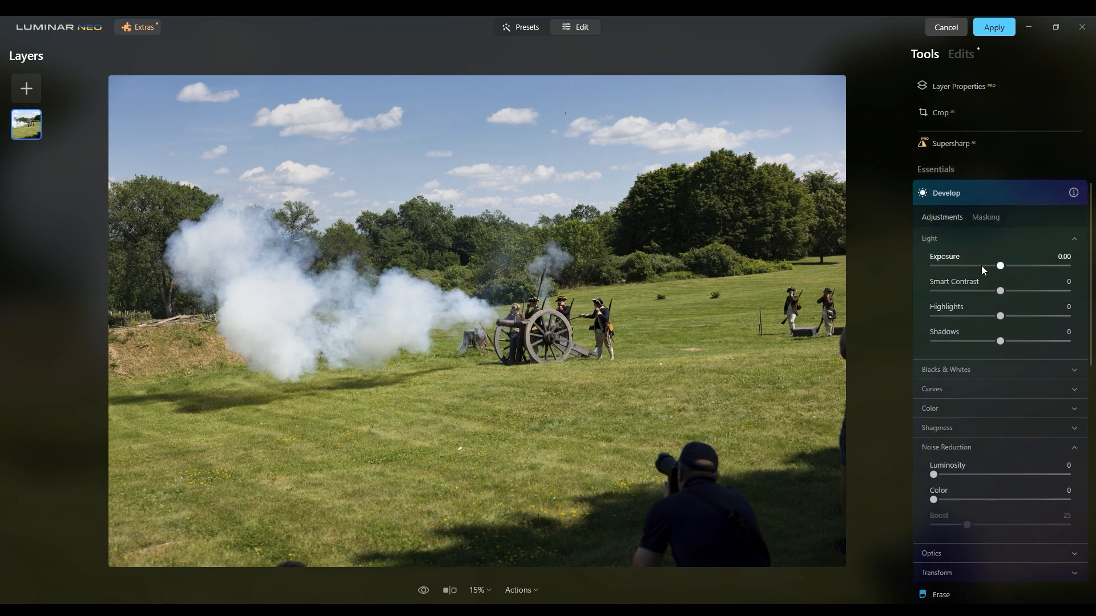
pyautogui.click(925, 197)
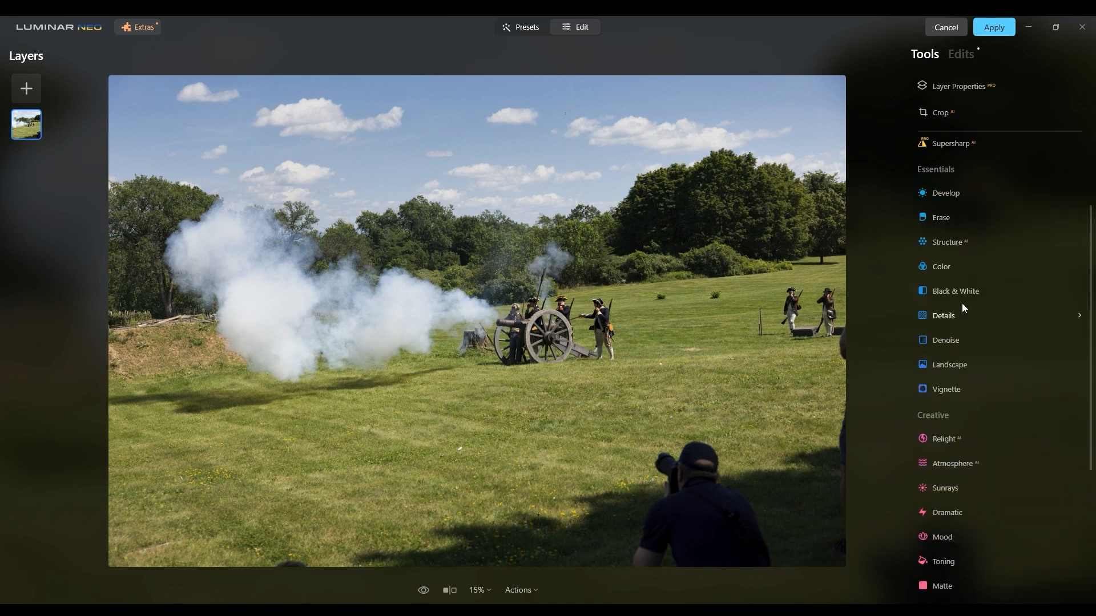
# Set Midtones Contrast to 45 in a Supercontrast adjustment.
pyautogui.scroll(-5, 962, 308)
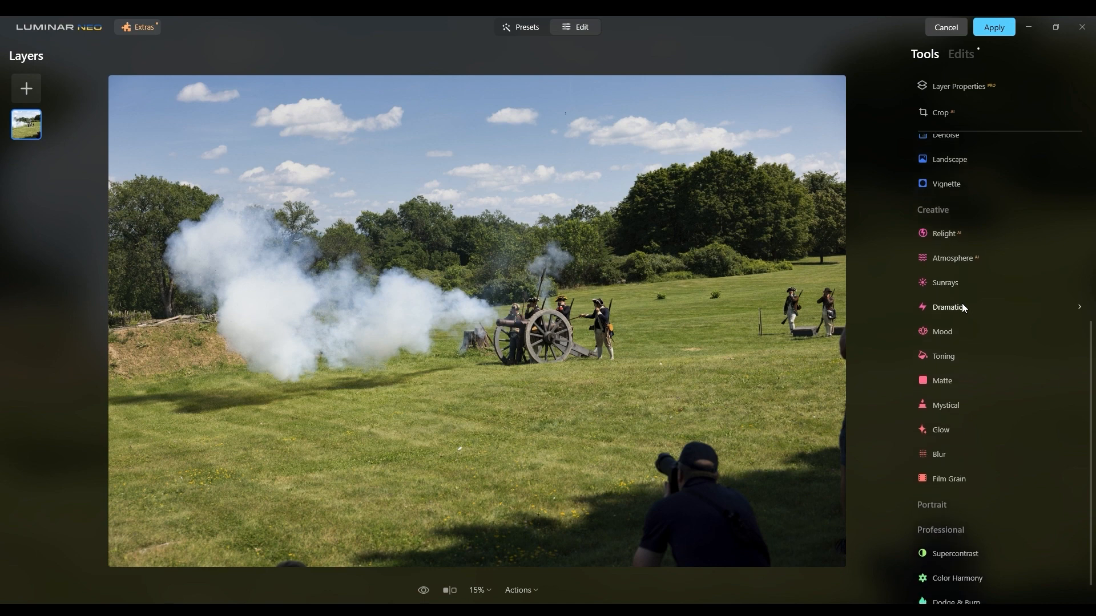
pyautogui.scroll(-1, 929, 364)
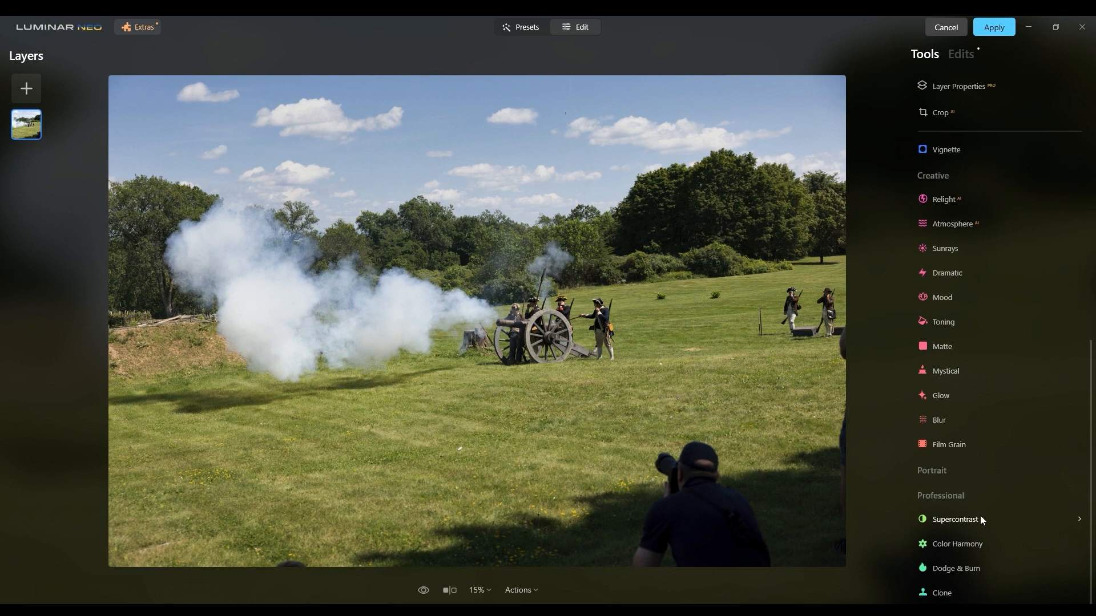
pyautogui.click(972, 518)
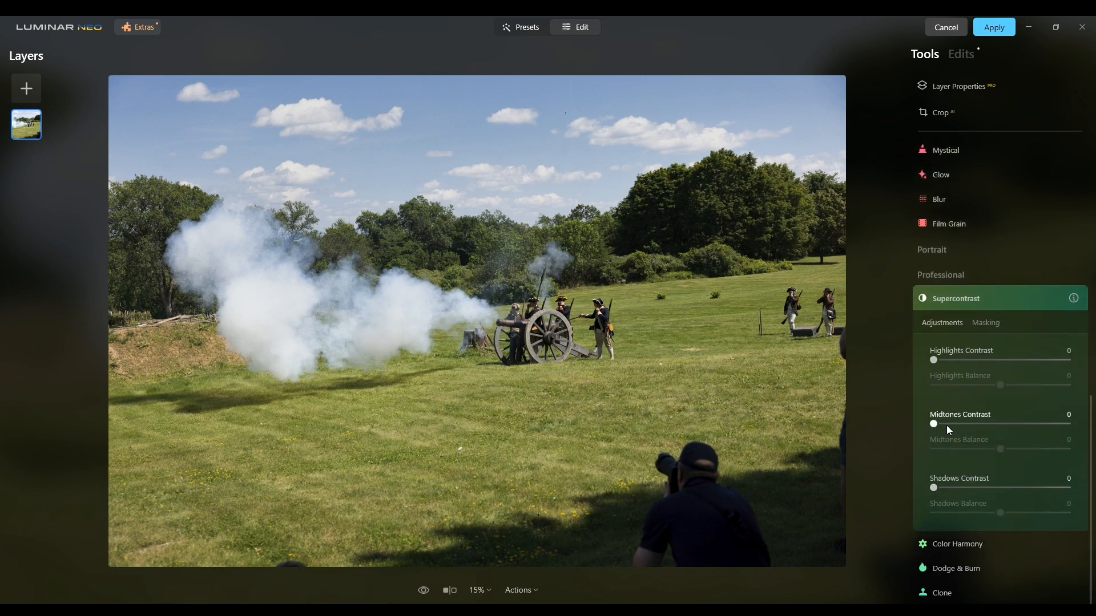
pyautogui.click(947, 425)
pyautogui.moveTo(959, 424); pyautogui.dragTo(995, 422)
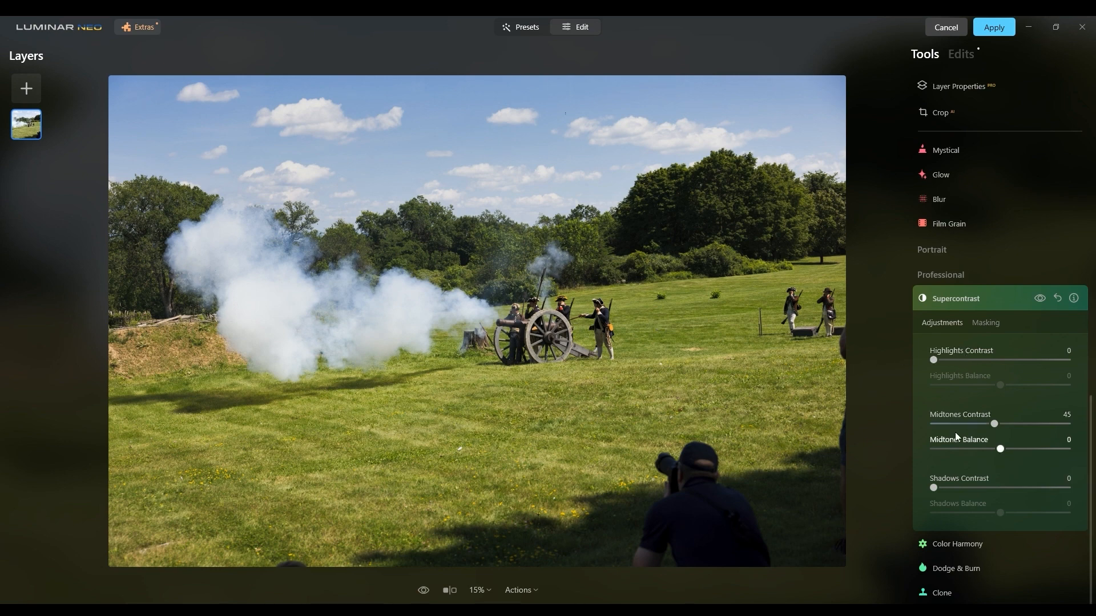
pyautogui.scroll(5, 957, 551)
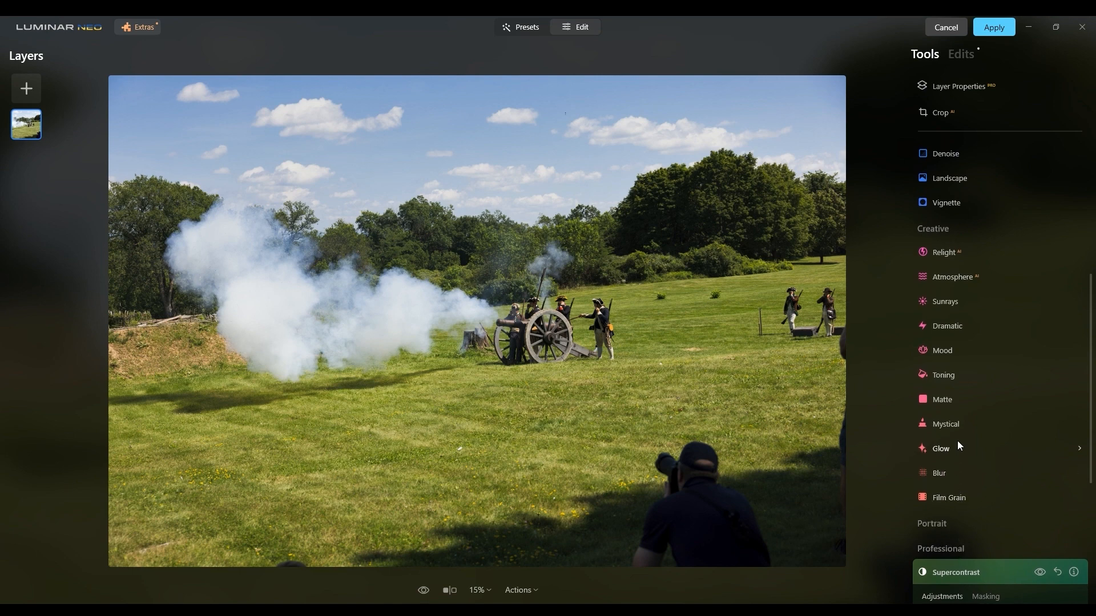
pyautogui.scroll(3, 957, 440)
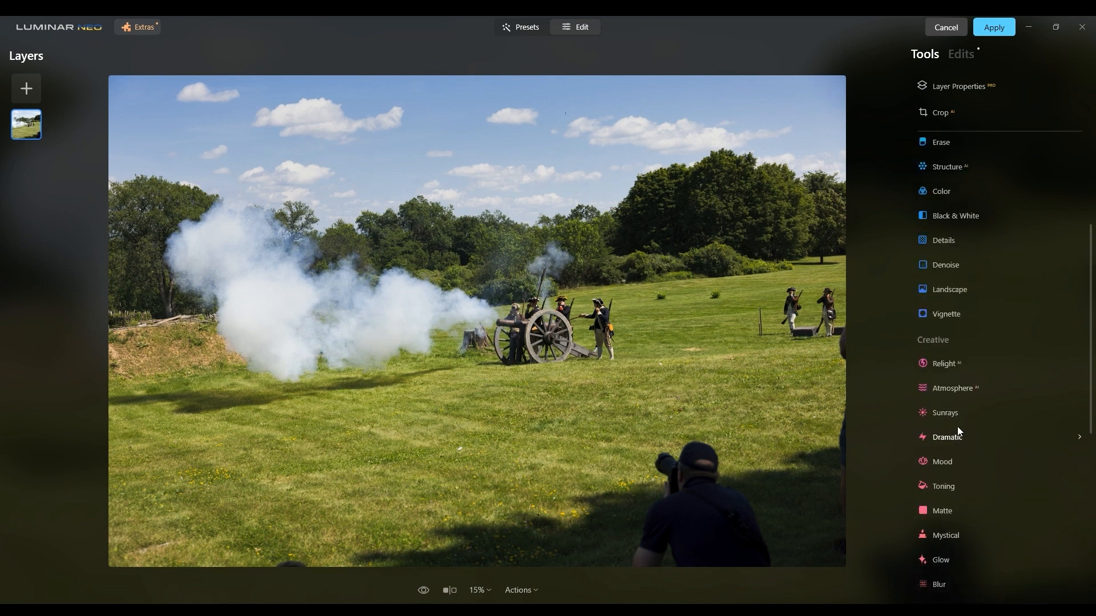
pyautogui.click(1077, 366)
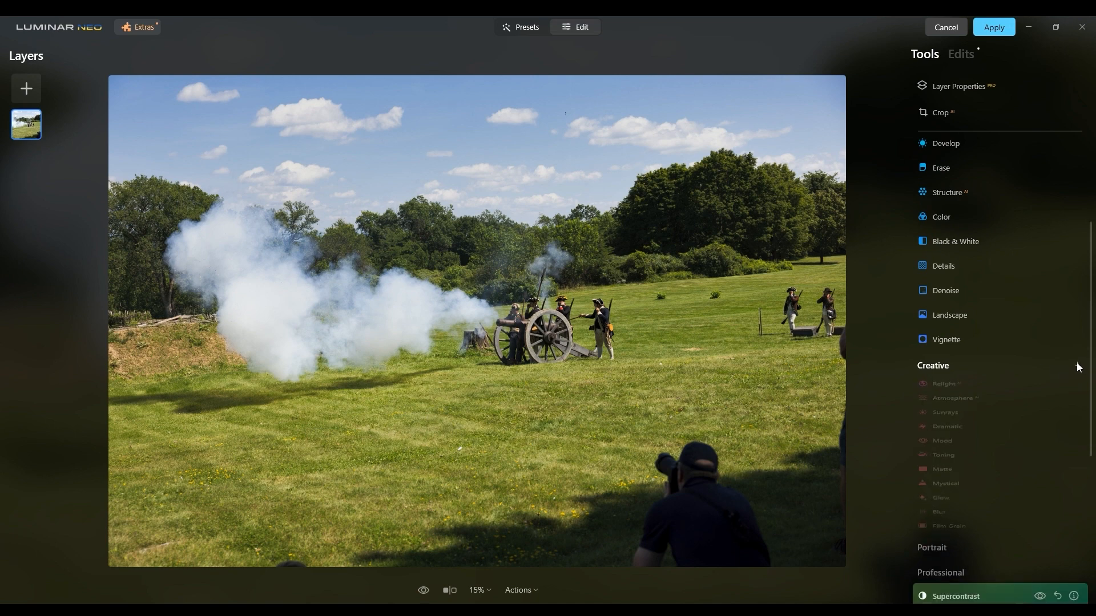
pyautogui.scroll(3, 1020, 348)
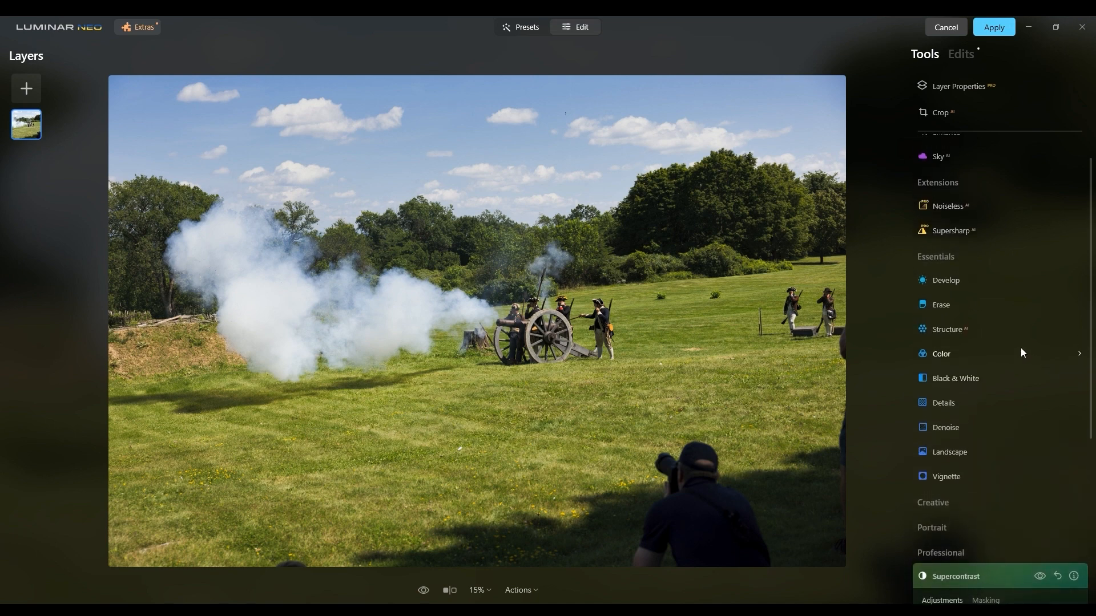
pyautogui.click(1076, 357)
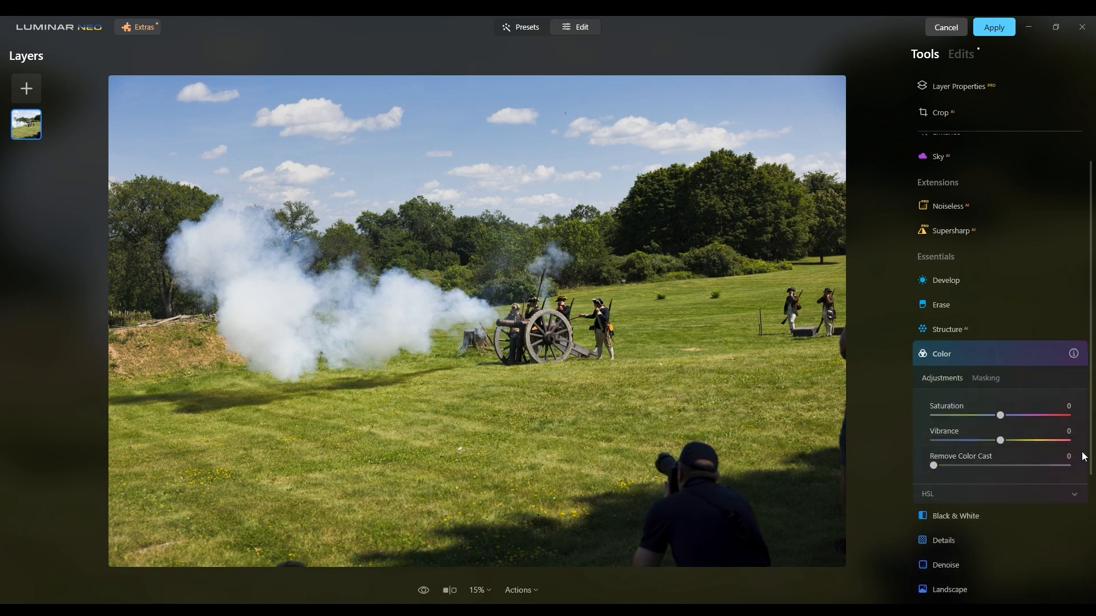
pyautogui.click(930, 355)
pyautogui.scroll(-1, 964, 349)
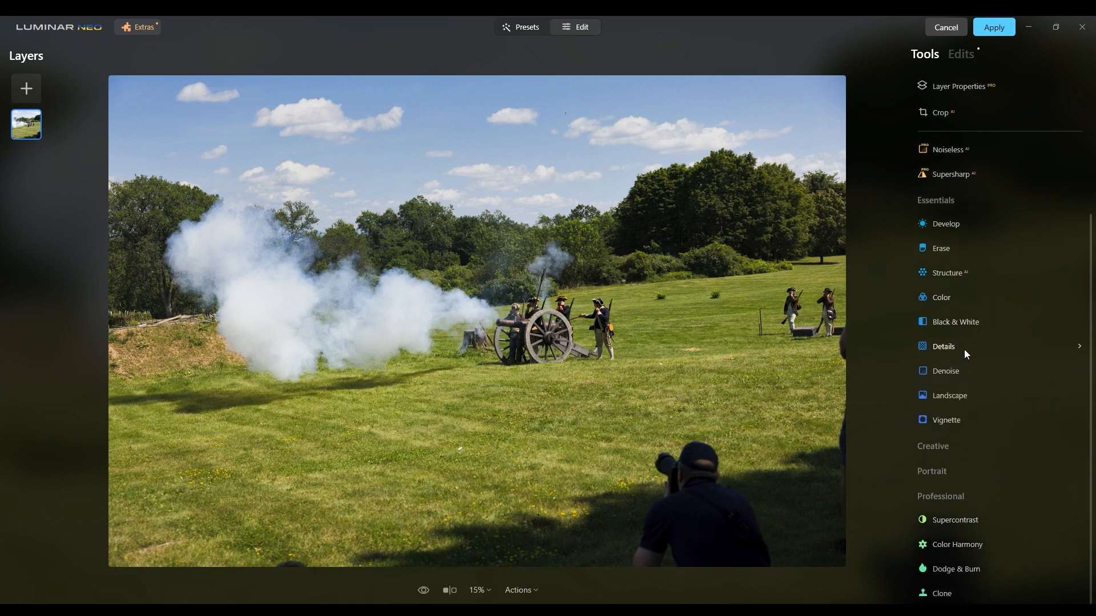
# Tint the shadows blue by setting Yellow-Blue to 48 in the Color Balance of a Color Harmony adjustment.
pyautogui.click(954, 540)
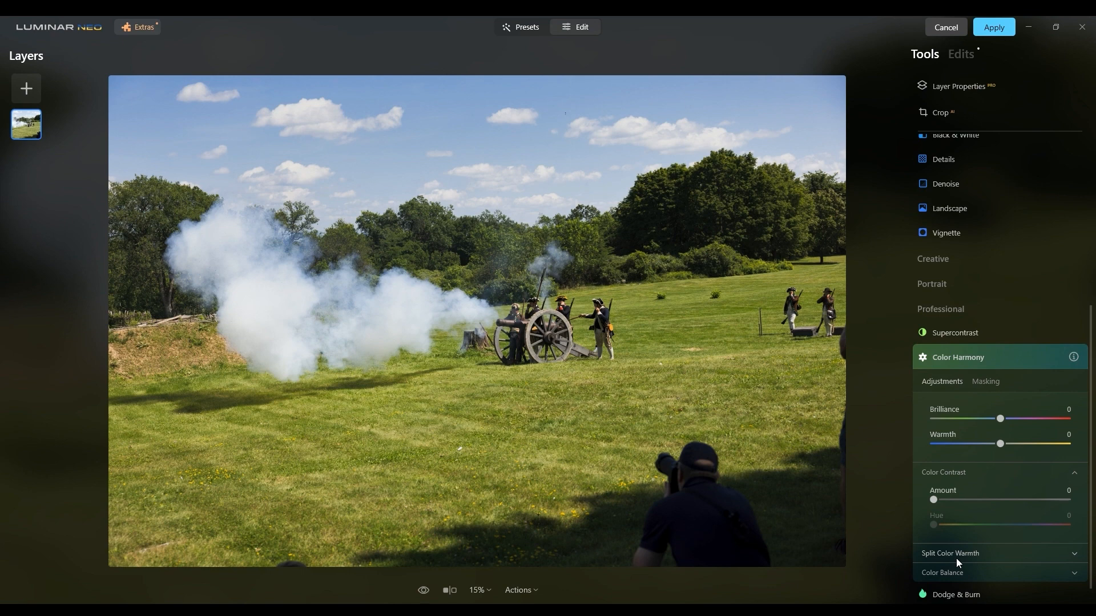
pyautogui.click(956, 554)
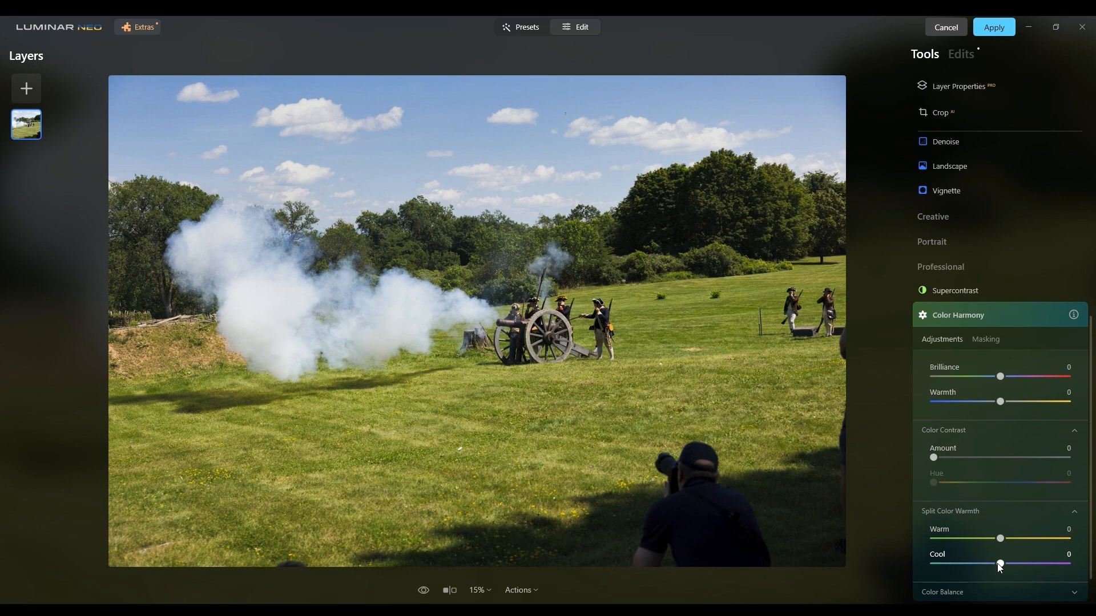
pyautogui.scroll(-1, 997, 563)
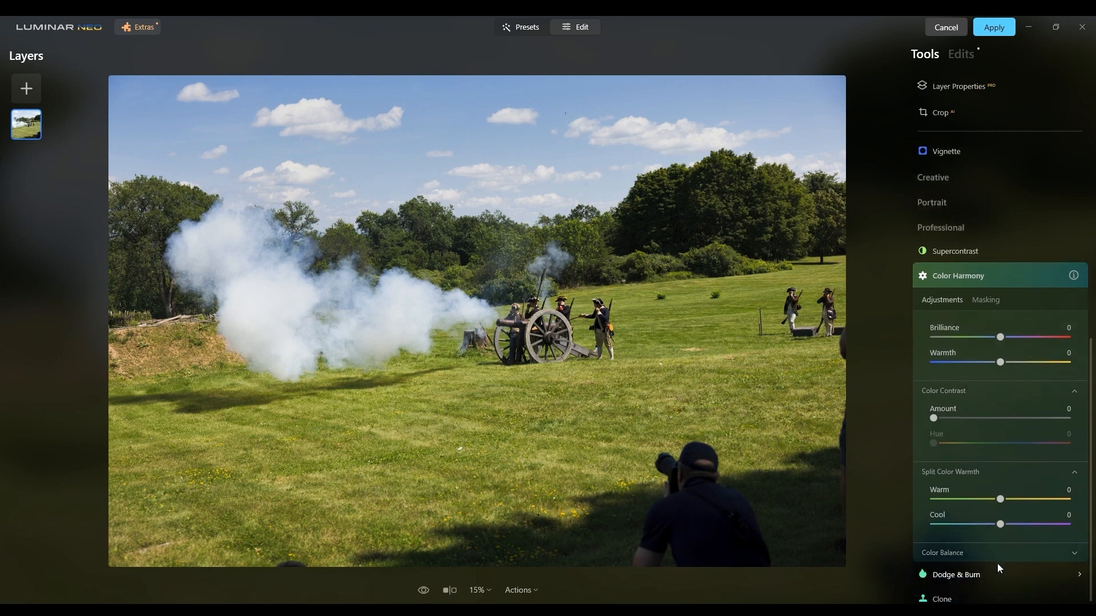
pyautogui.click(1015, 545)
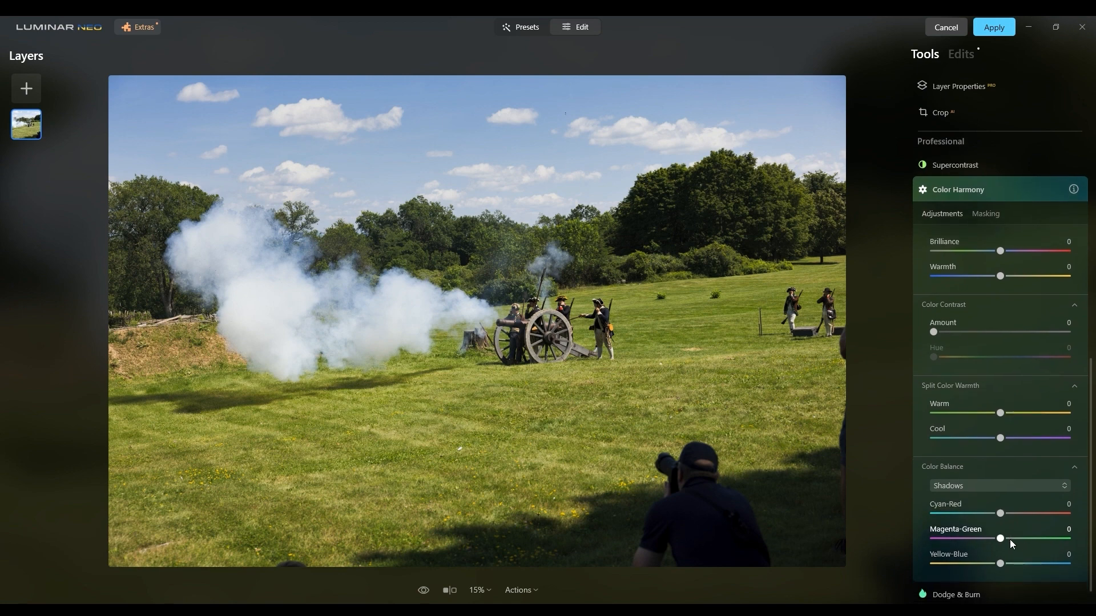
pyautogui.click(1023, 487)
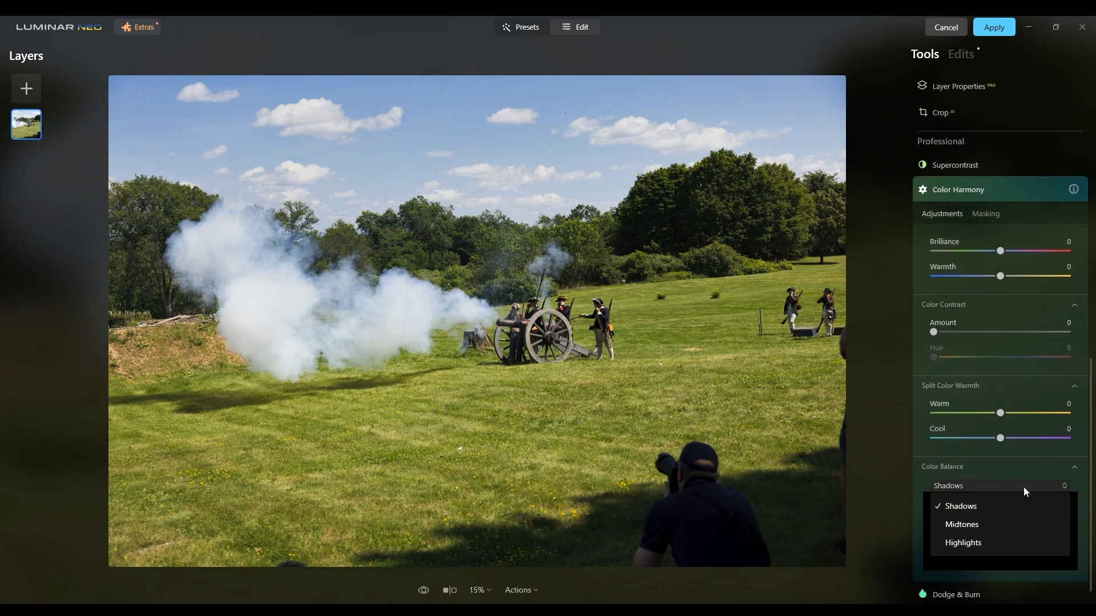
pyautogui.click(1023, 488)
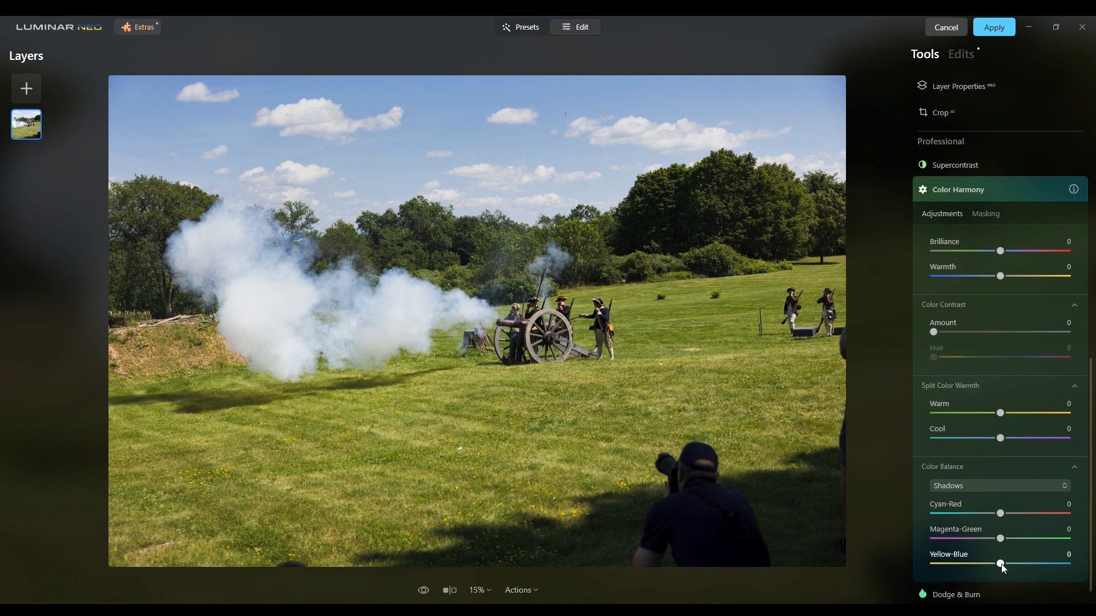
pyautogui.moveTo(1002, 564); pyautogui.dragTo(1034, 564)
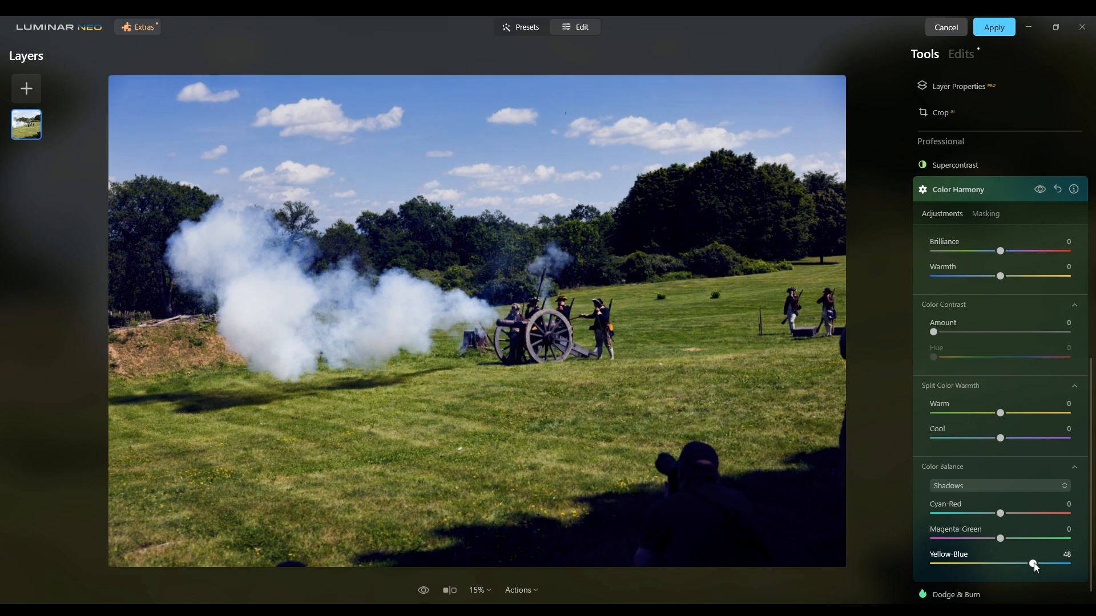
# Warm the highlights in the Color Harmony Color Balance by setting their Yellow-Blue to -21.
pyautogui.click(1032, 485)
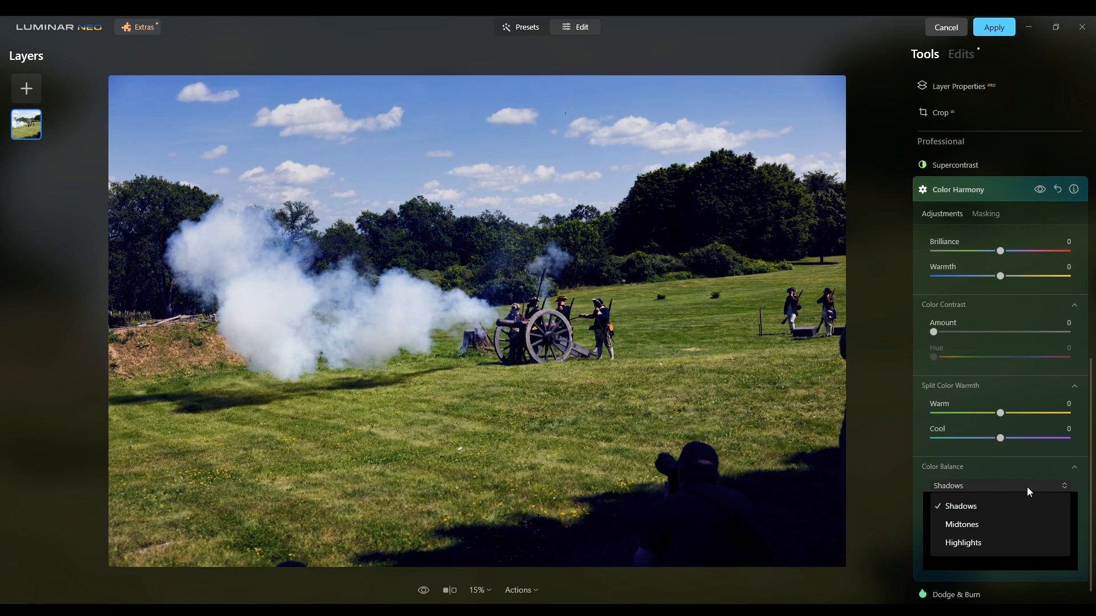
pyautogui.click(976, 543)
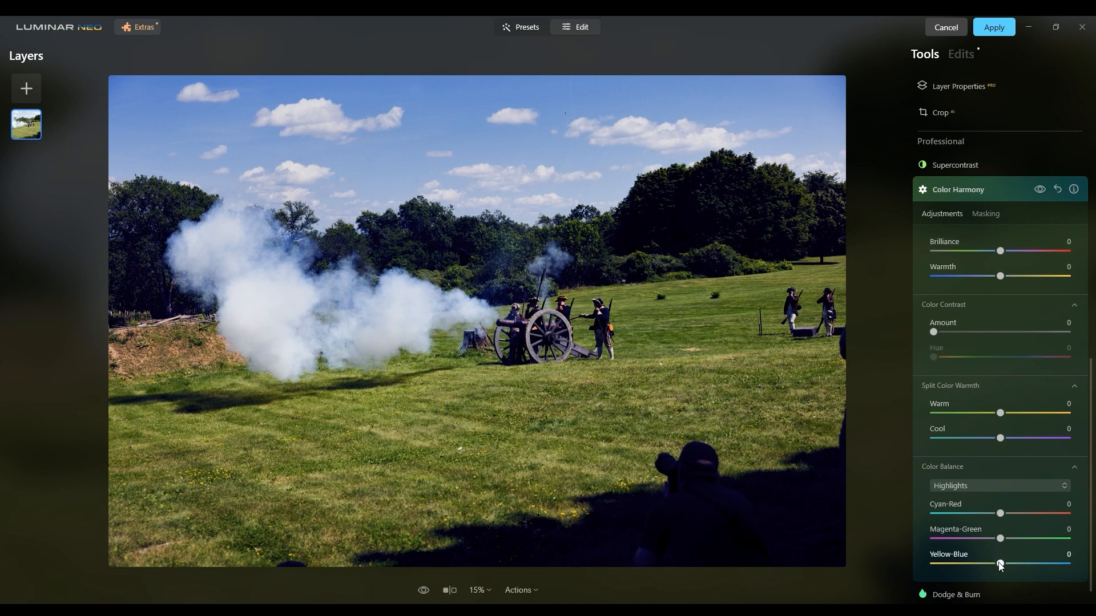
pyautogui.moveTo(1000, 565); pyautogui.dragTo(987, 565)
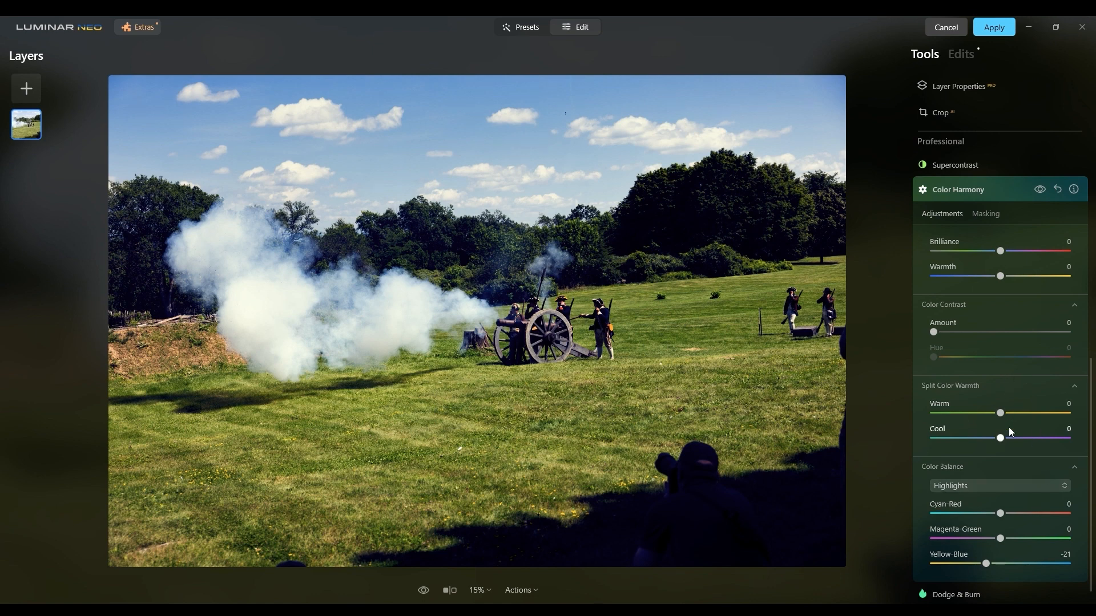
# Compare the photo with and without the Color Harmony adjustment several times, leaving the effect switched on.
pyautogui.click(1038, 190)
pyautogui.click(1038, 190)
pyautogui.click(1039, 190)
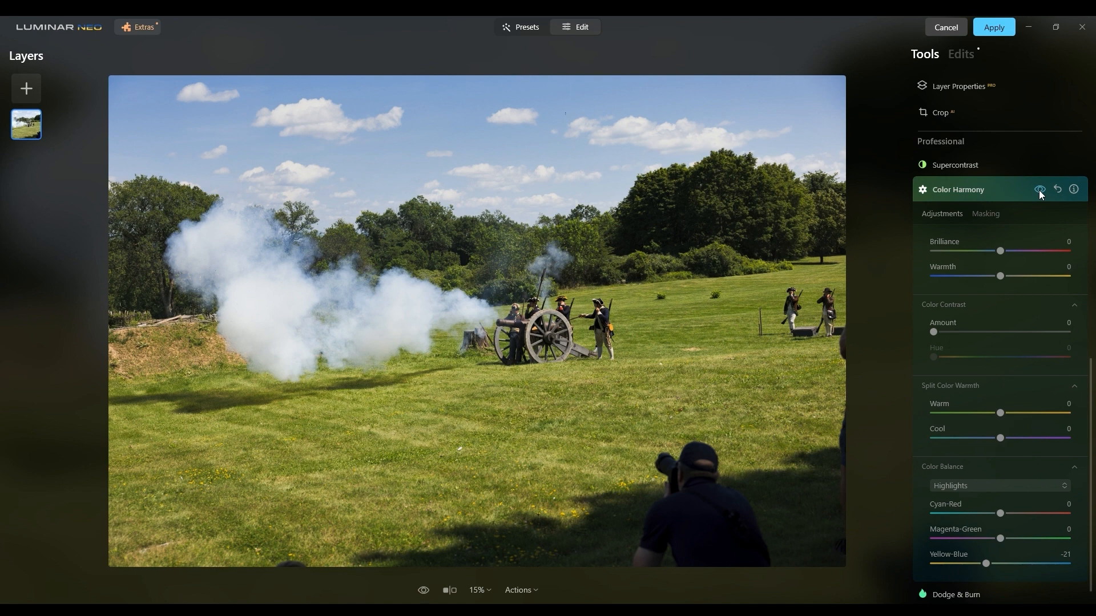
pyautogui.click(1038, 190)
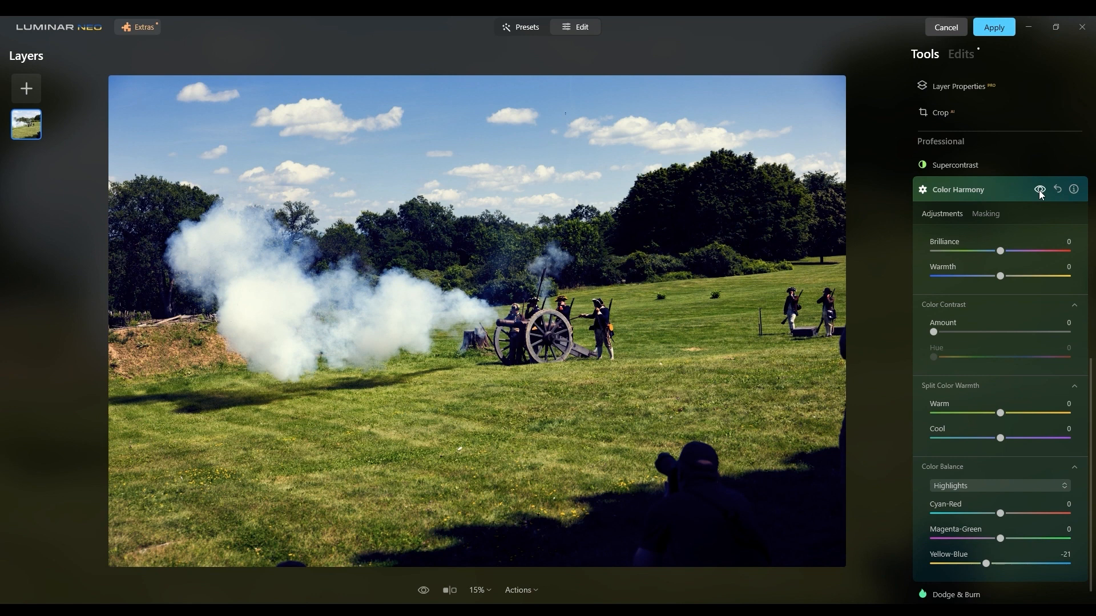
pyautogui.click(1038, 190)
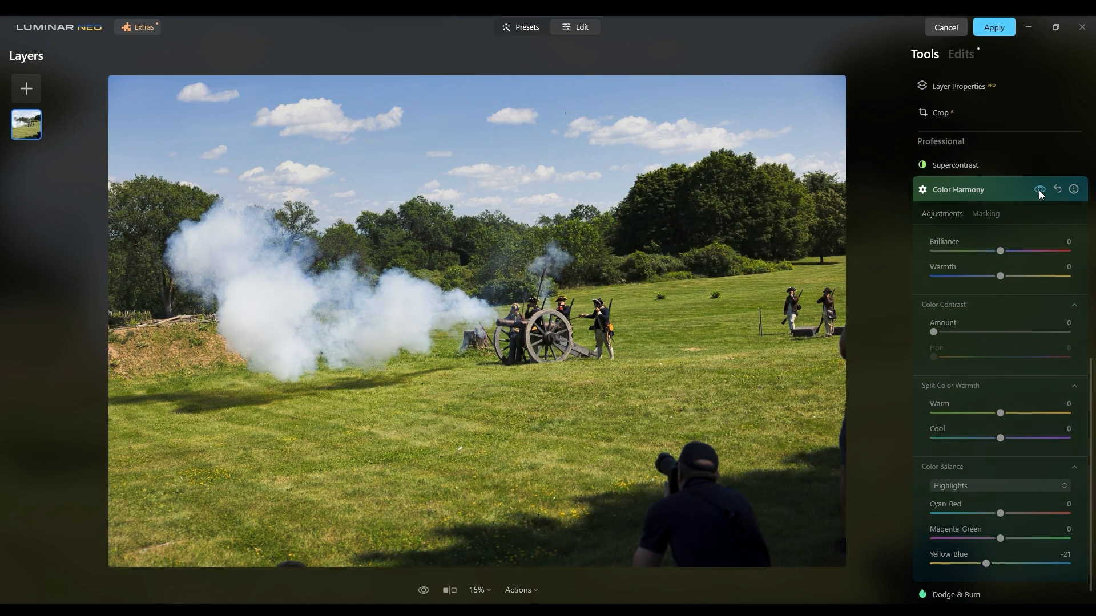
pyautogui.click(1039, 190)
# Raise the Exposure of the first Develop adjustment in the edit history, and return to the adjustment tools.
pyautogui.scroll(10, 1011, 229)
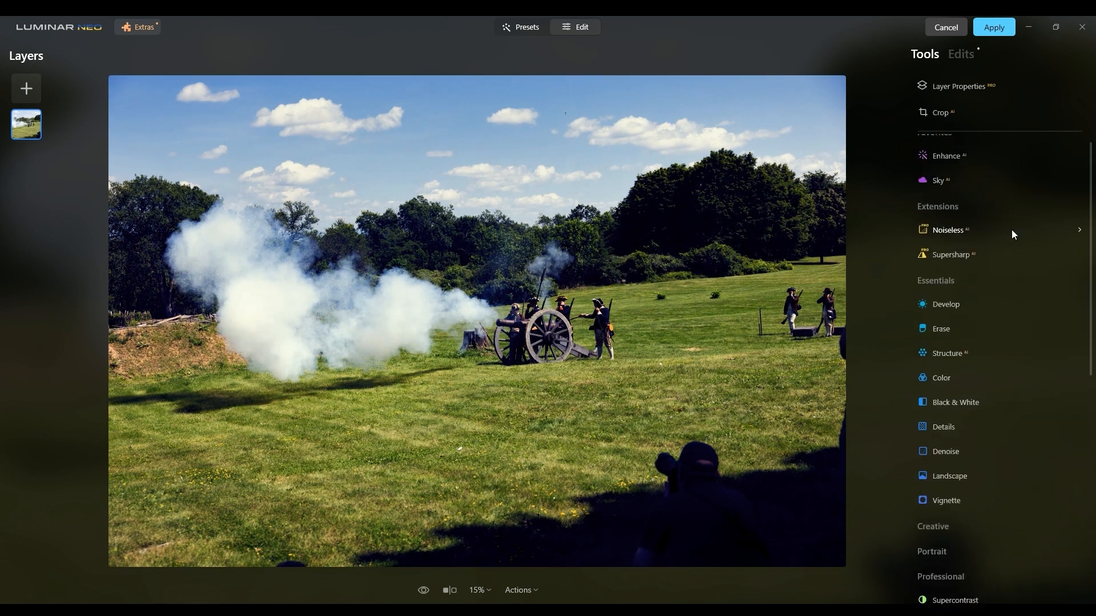
pyautogui.click(961, 54)
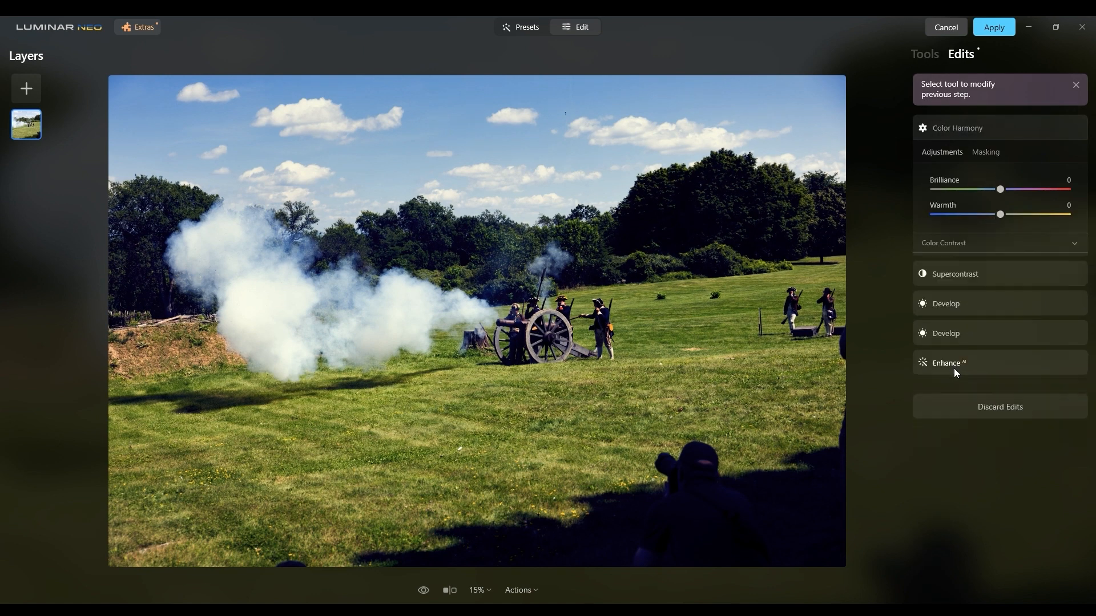
pyautogui.click(955, 370)
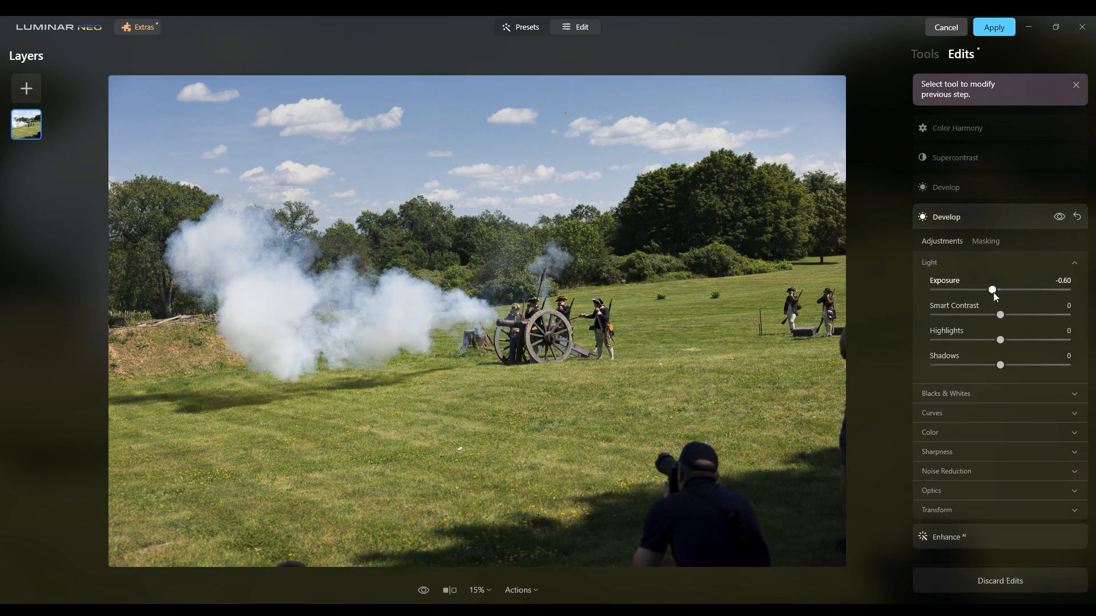
pyautogui.moveTo(994, 290); pyautogui.dragTo(996, 292)
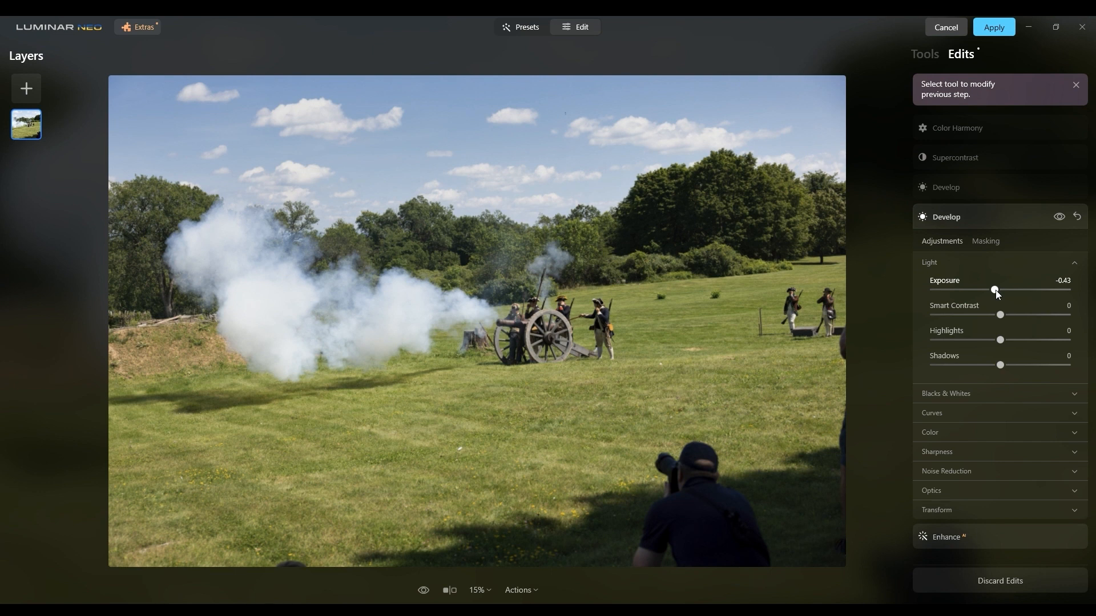
pyautogui.moveTo(996, 291); pyautogui.dragTo(997, 290)
pyautogui.click(930, 56)
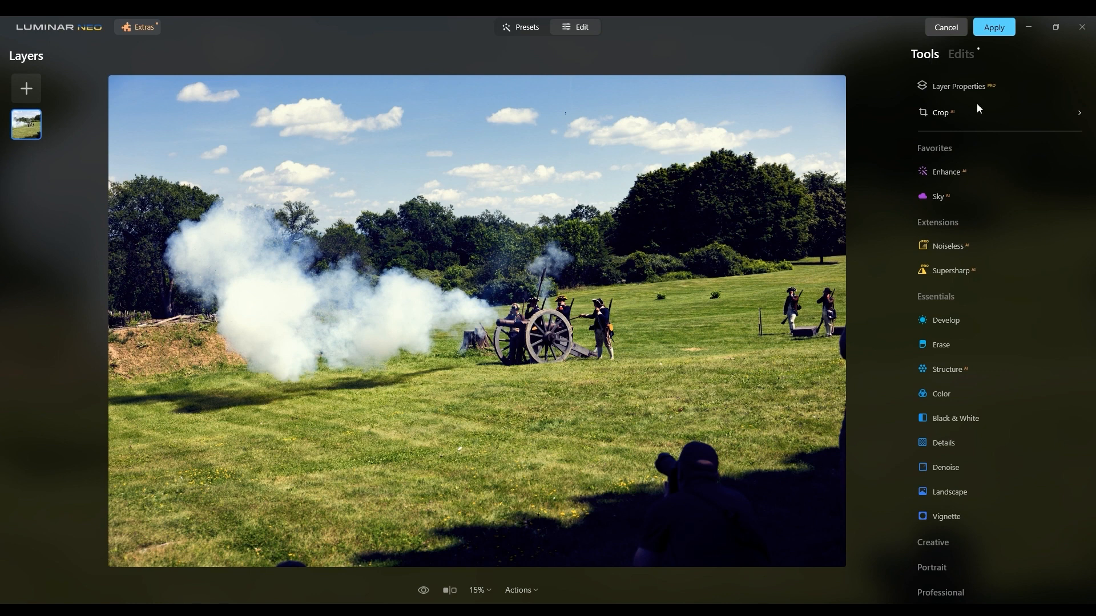
# Set Exposure to 0.38 in a new Develop adjustment, inspect the soldiers by the cannon at 100%, and close the tool.
pyautogui.click(952, 317)
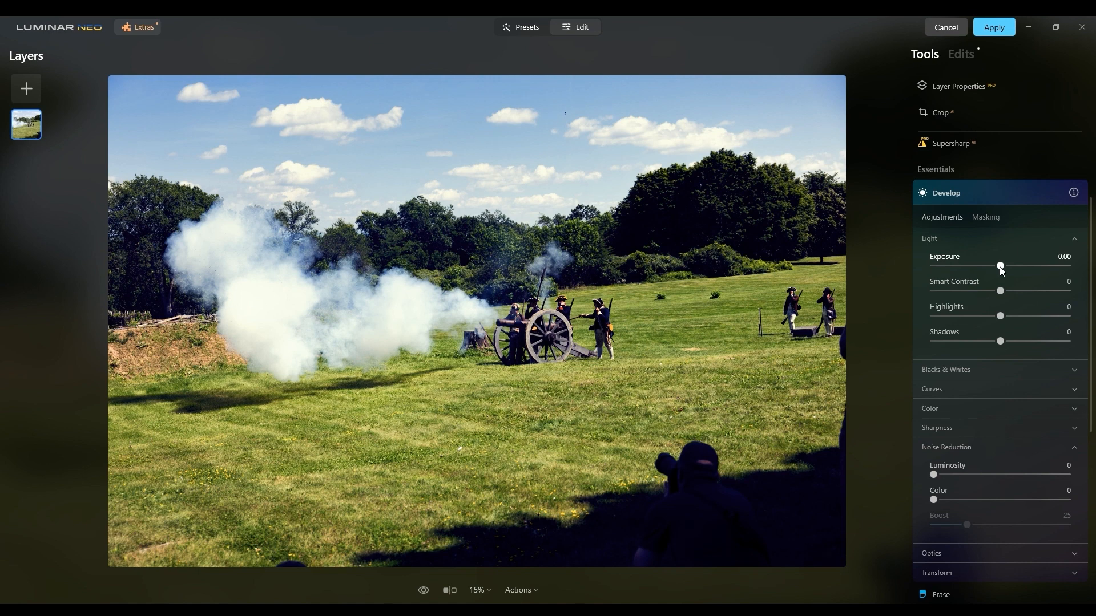
pyautogui.moveTo(1002, 270); pyautogui.dragTo(1006, 271)
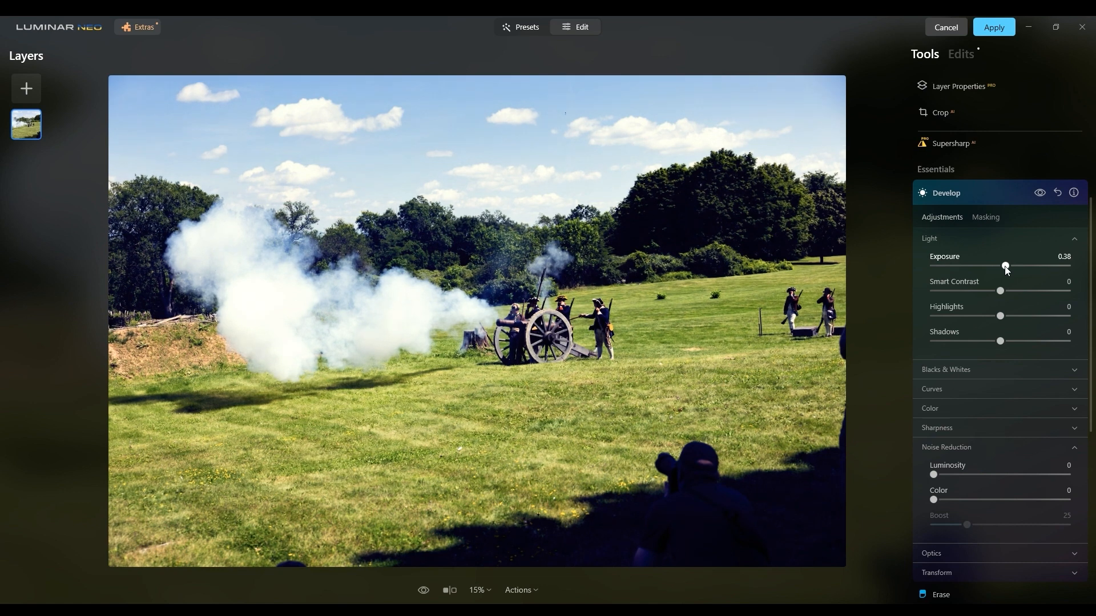
pyautogui.click(592, 314)
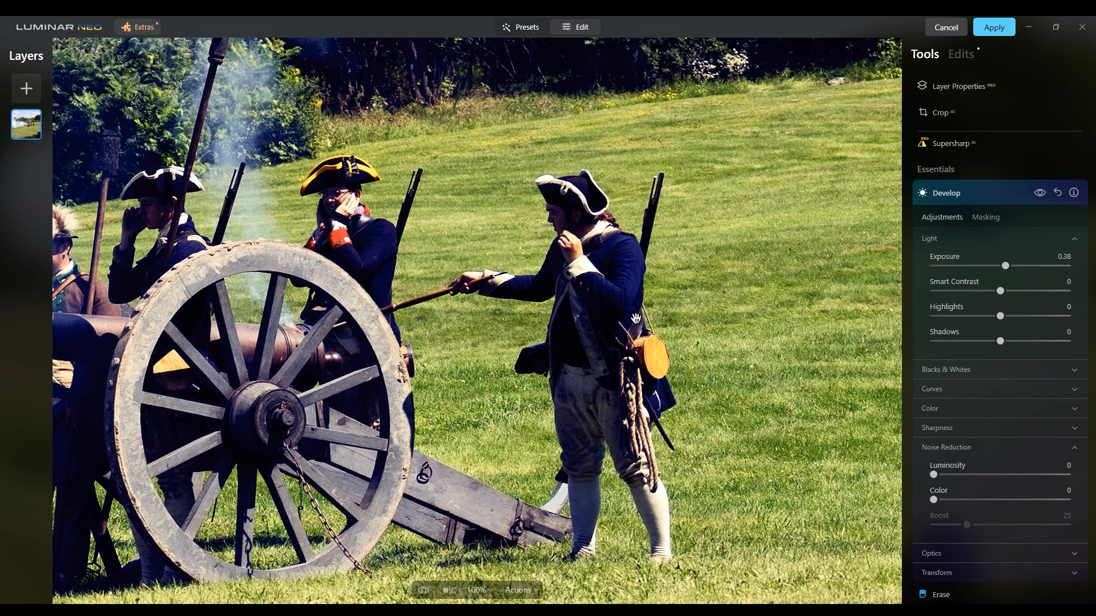
pyautogui.click(636, 318)
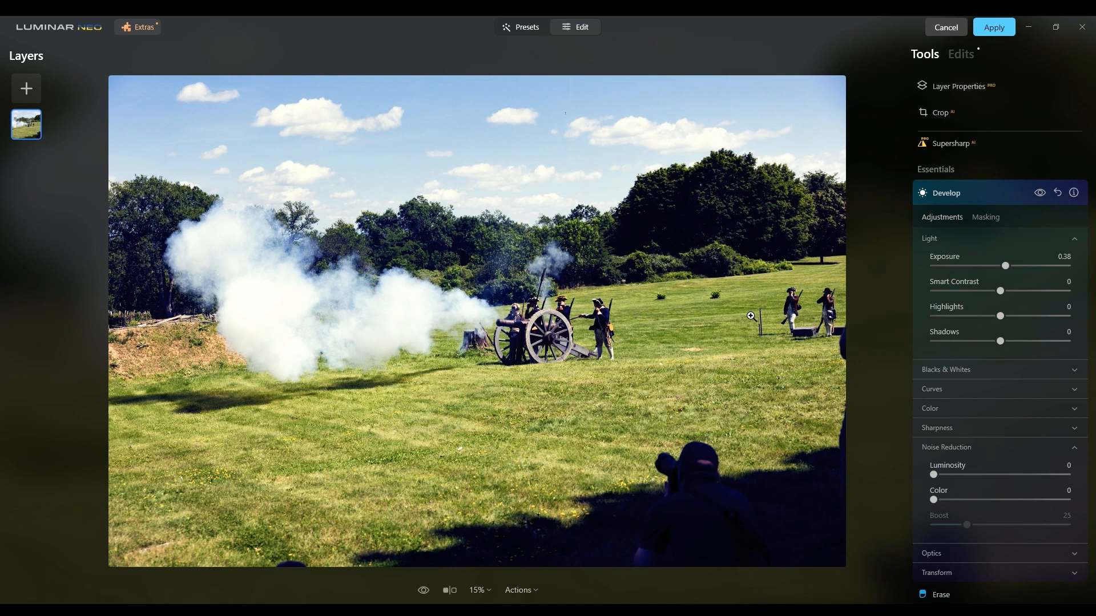
pyautogui.click(925, 196)
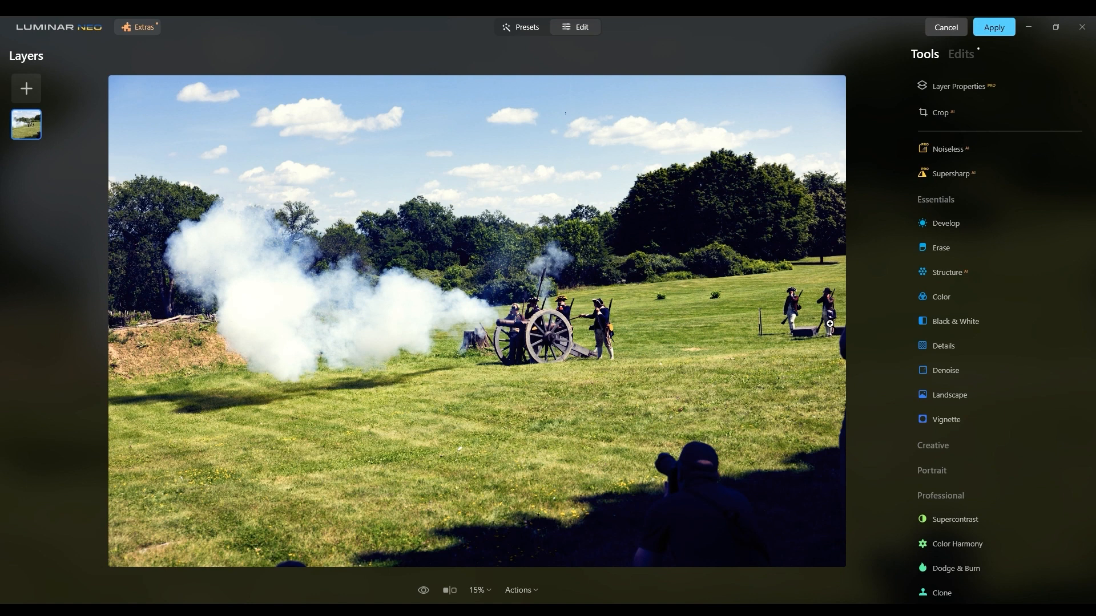
# Erase the photographer in the foreground shadow, including the leftover shoulder and arm outline.
pyautogui.click(934, 251)
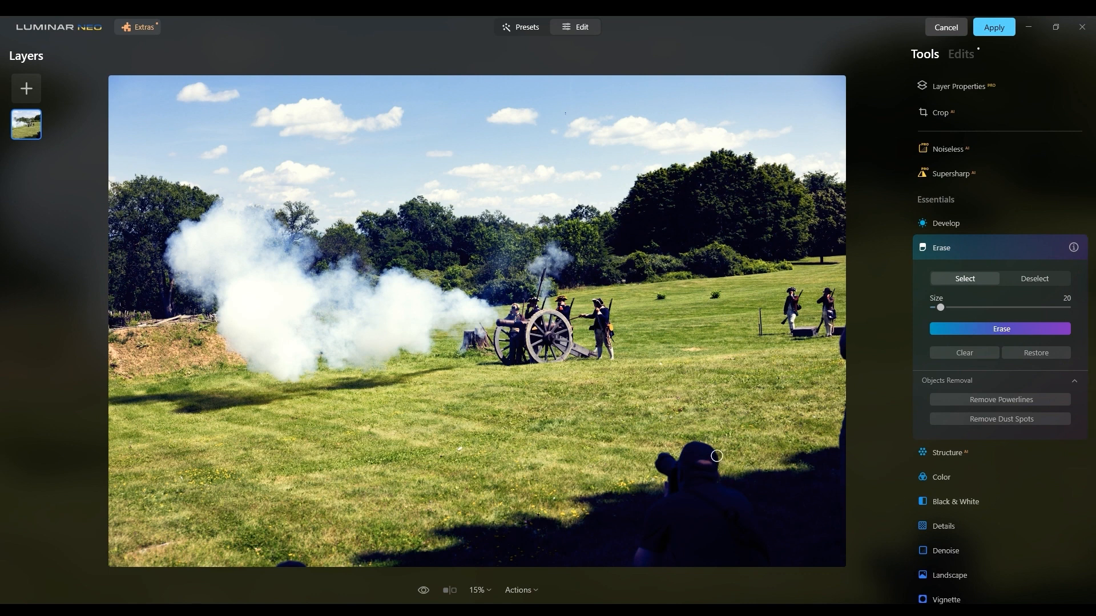
pyautogui.moveTo(719, 456)
pyautogui.mouseDown()
pyautogui.moveTo(696, 445)
pyautogui.moveTo(678, 465)
pyautogui.moveTo(665, 456)
pyautogui.moveTo(659, 464)
pyautogui.moveTo(673, 469)
pyautogui.moveTo(682, 455)
pyautogui.moveTo(670, 465)
pyautogui.moveTo(706, 463)
pyautogui.moveTo(673, 480)
pyautogui.moveTo(641, 551)
pyautogui.moveTo(677, 492)
pyautogui.moveTo(717, 479)
pyautogui.moveTo(717, 460)
pyautogui.moveTo(712, 473)
pyautogui.moveTo(699, 458)
pyautogui.moveTo(681, 482)
pyautogui.mouseUp()
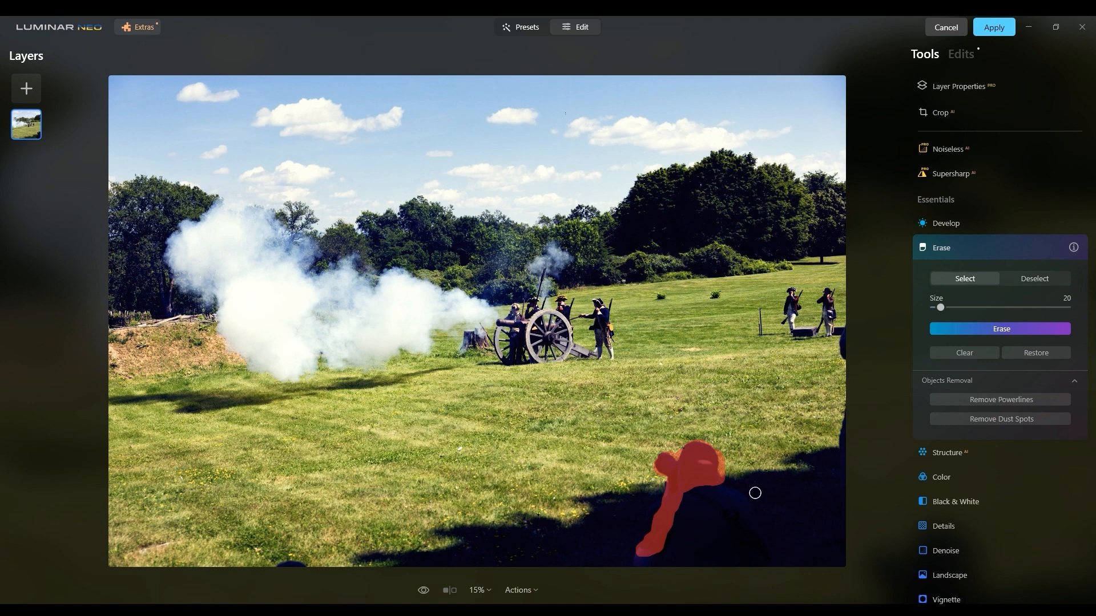
pyautogui.click(988, 329)
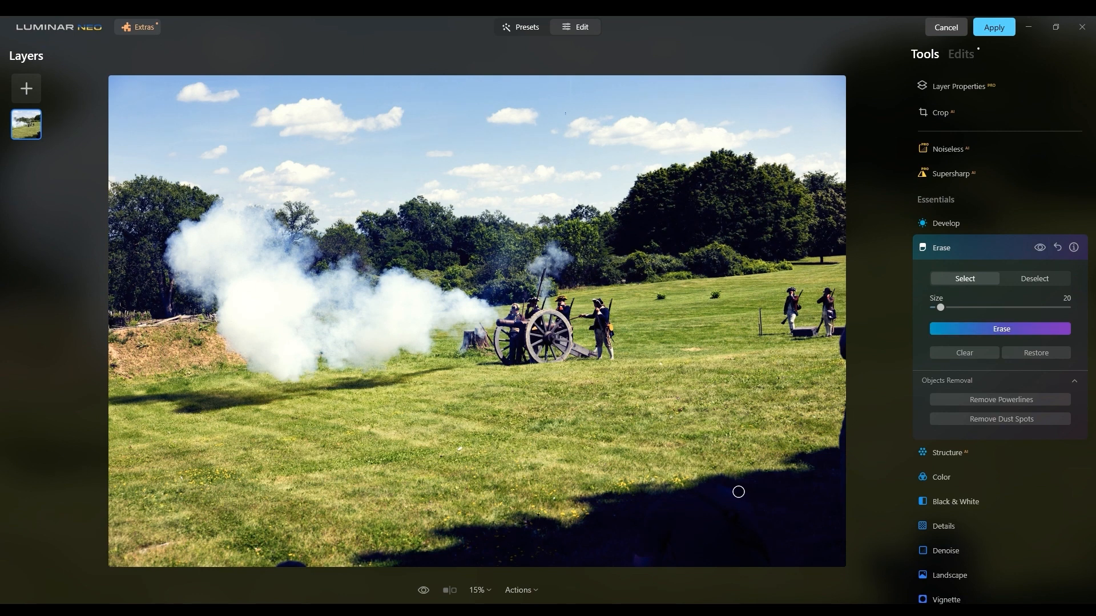
pyautogui.moveTo(723, 490)
pyautogui.mouseDown()
pyautogui.moveTo(750, 526)
pyautogui.moveTo(722, 490)
pyautogui.moveTo(741, 502)
pyautogui.mouseUp()
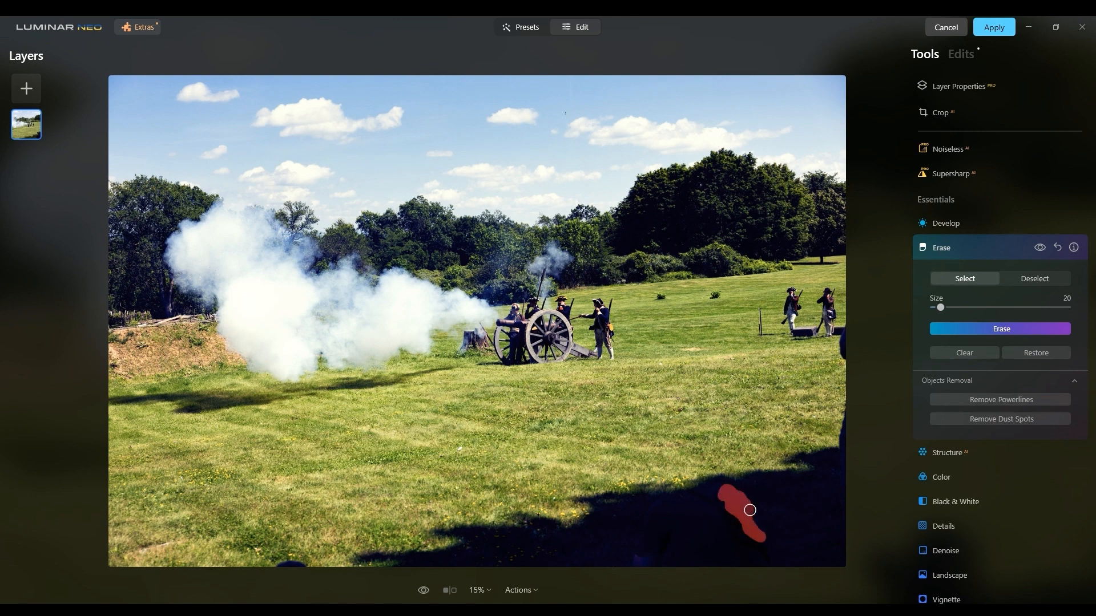
pyautogui.click(964, 330)
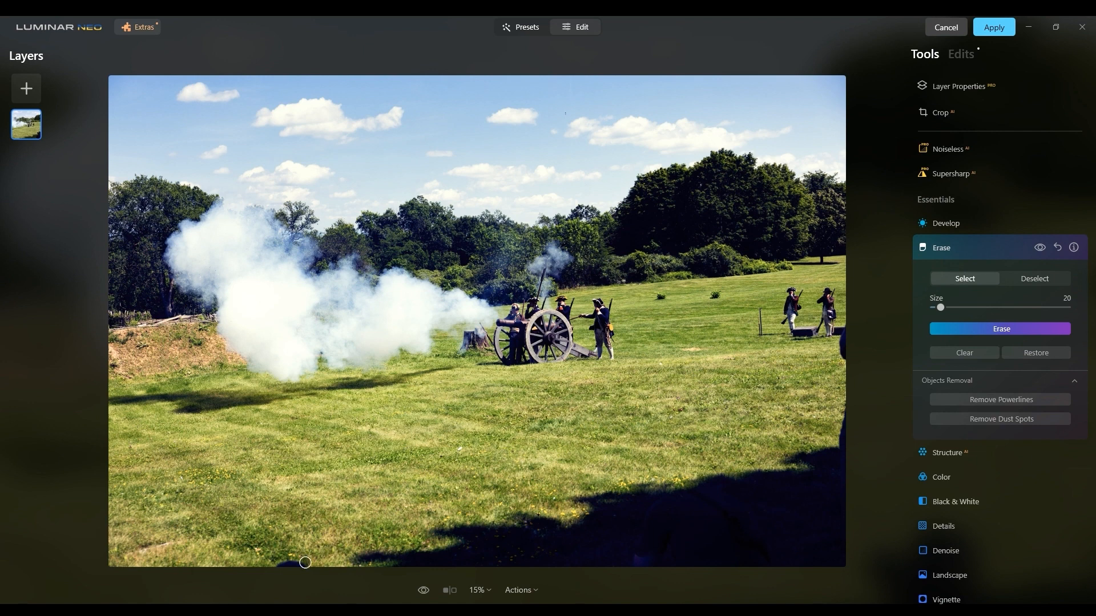
# Erase the dark object at the photo's bottom edge and the cut-off figure along its right edge.
pyautogui.moveTo(305, 564); pyautogui.dragTo(276, 565)
pyautogui.moveTo(842, 330)
pyautogui.mouseDown()
pyautogui.moveTo(846, 354)
pyautogui.moveTo(842, 342)
pyautogui.mouseUp()
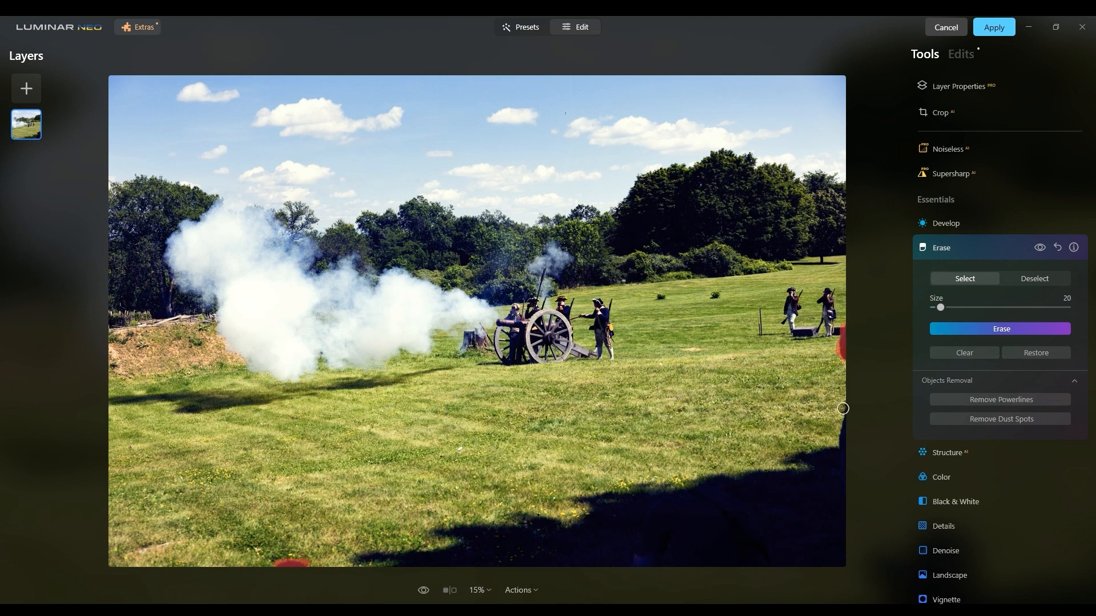
pyautogui.moveTo(846, 415); pyautogui.dragTo(842, 449)
pyautogui.click(949, 329)
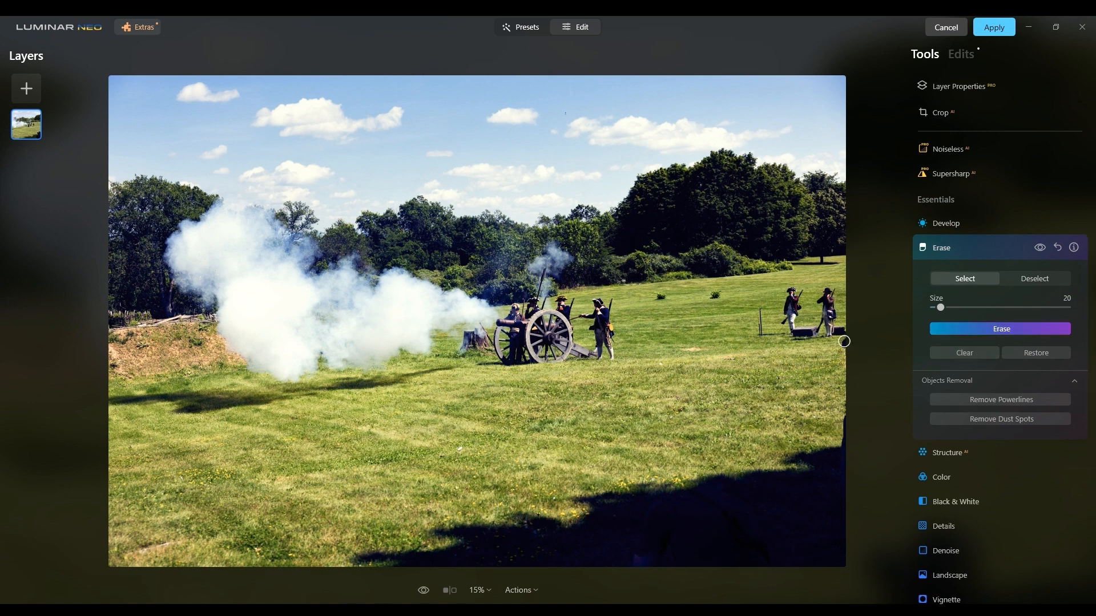
# Erase the remaining dark traces along the photo's right edge below the distant soldiers, and close the Erase tool.
pyautogui.moveTo(844, 341); pyautogui.dragTo(844, 349)
pyautogui.moveTo(843, 414); pyautogui.dragTo(844, 448)
pyautogui.click(1015, 329)
pyautogui.moveTo(834, 423)
pyautogui.mouseDown()
pyautogui.moveTo(840, 448)
pyautogui.moveTo(840, 428)
pyautogui.mouseUp()
pyautogui.click(970, 329)
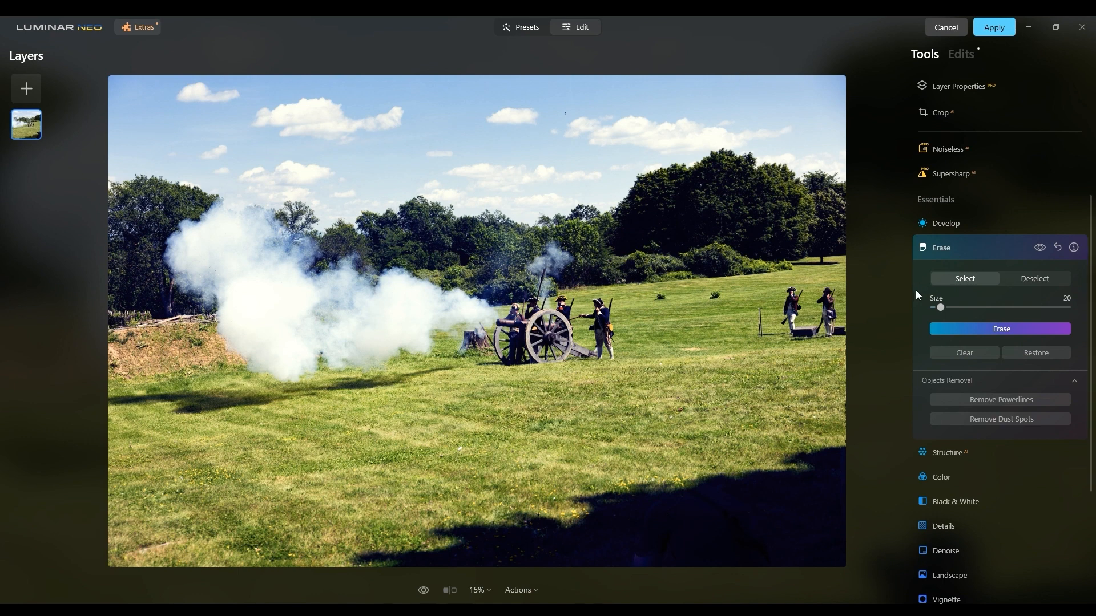
pyautogui.click(922, 249)
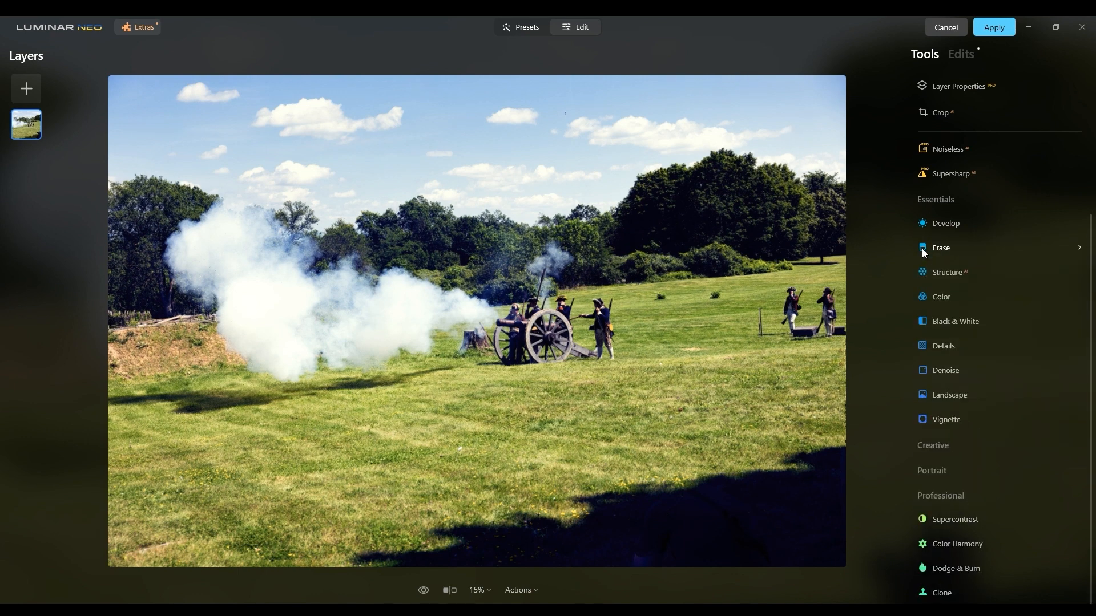
# Read the description of the Structure AI tool and set its Amount to 37.
pyautogui.scroll(3, 908, 269)
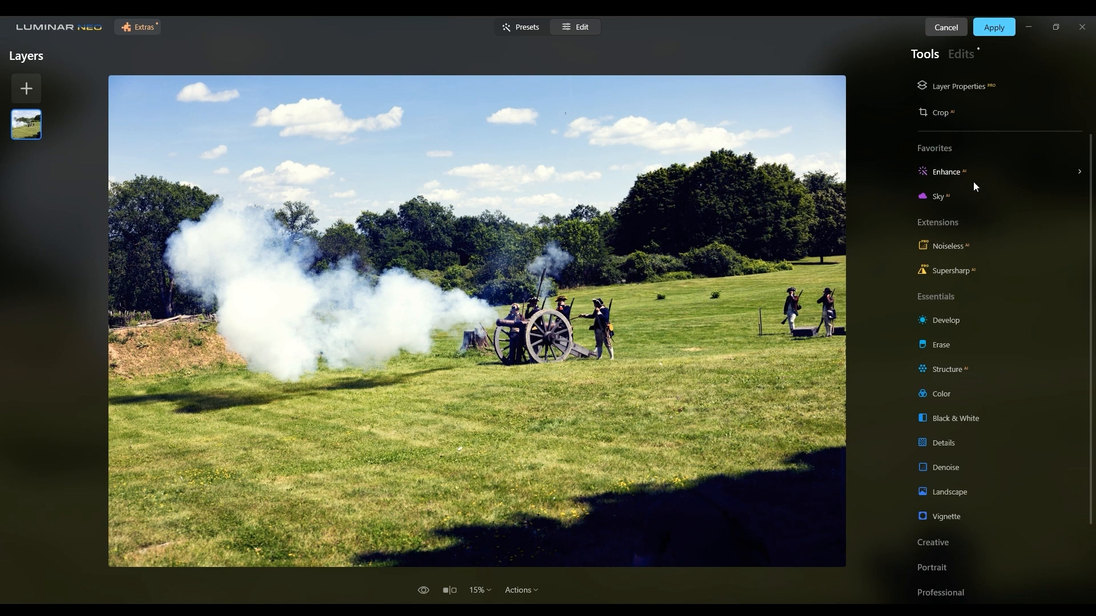
pyautogui.click(961, 371)
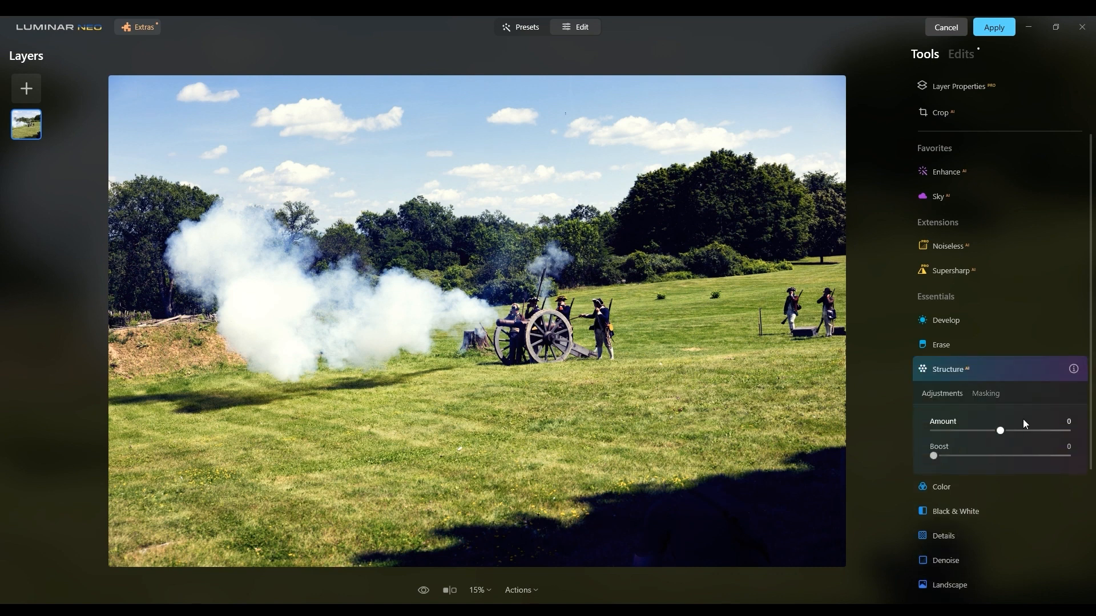
pyautogui.click(1074, 370)
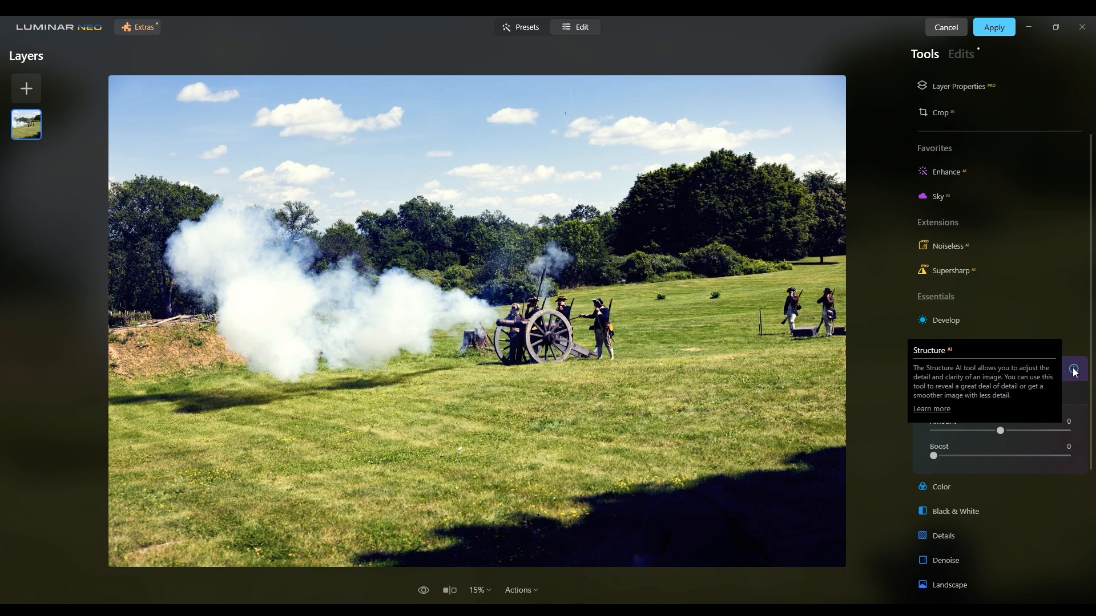
pyautogui.click(1021, 444)
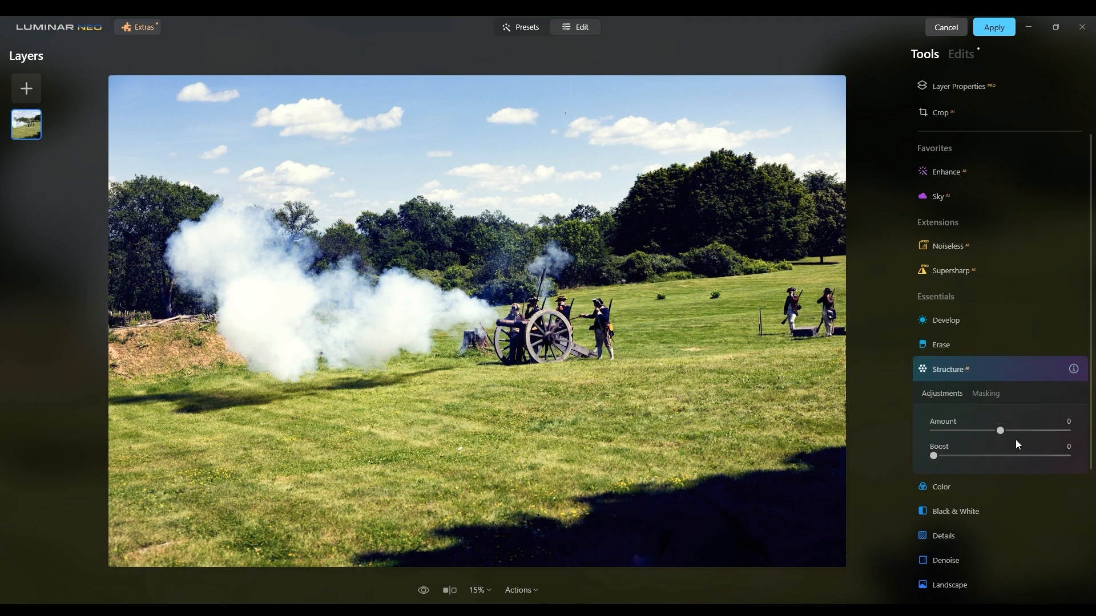
pyautogui.moveTo(1005, 435); pyautogui.dragTo(1029, 435)
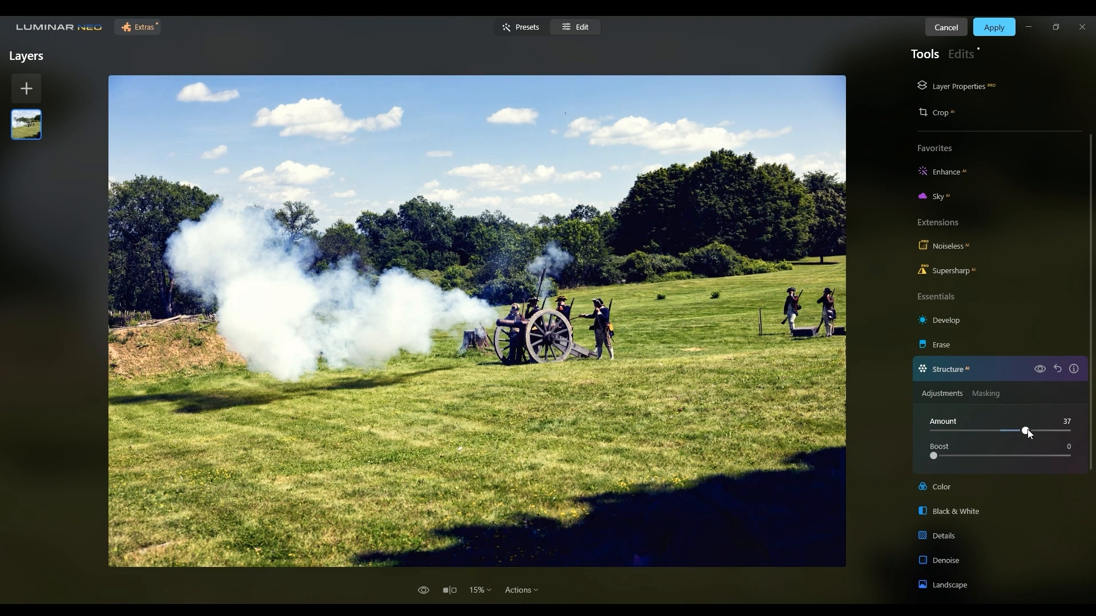
# Compare the whole photo with and without the Structure adjustment.
pyautogui.click(1041, 370)
pyautogui.click(1040, 369)
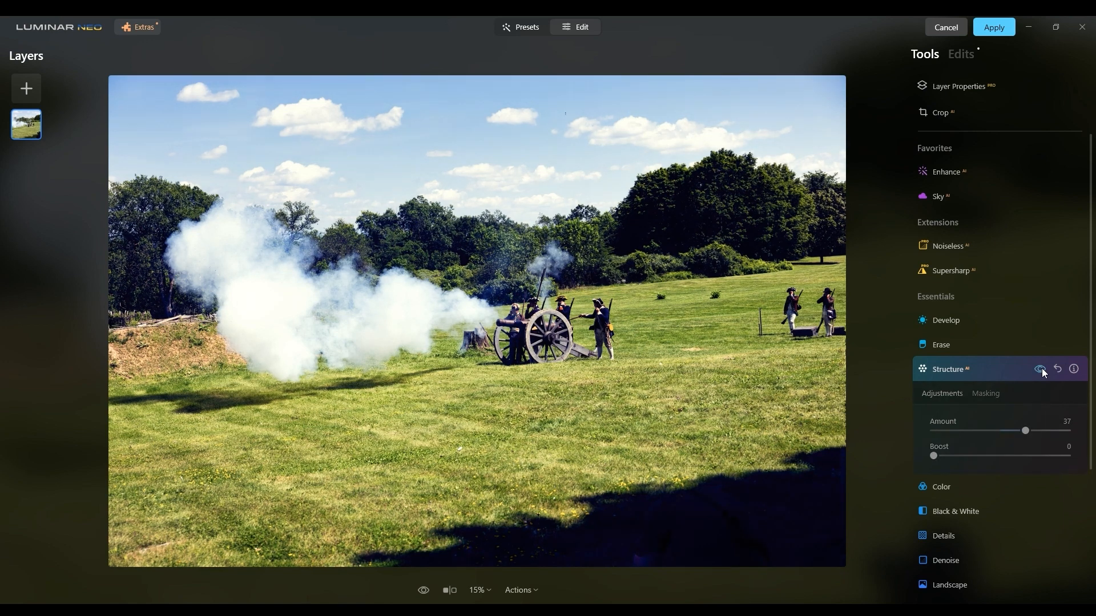
pyautogui.click(1041, 369)
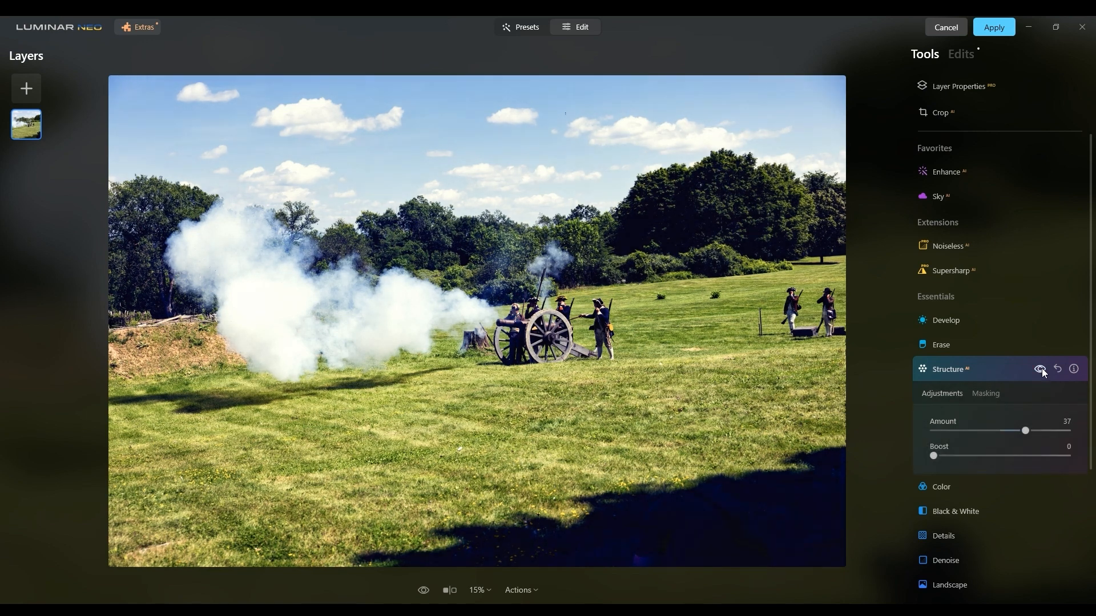
pyautogui.click(1041, 369)
pyautogui.click(1041, 370)
pyautogui.click(1042, 368)
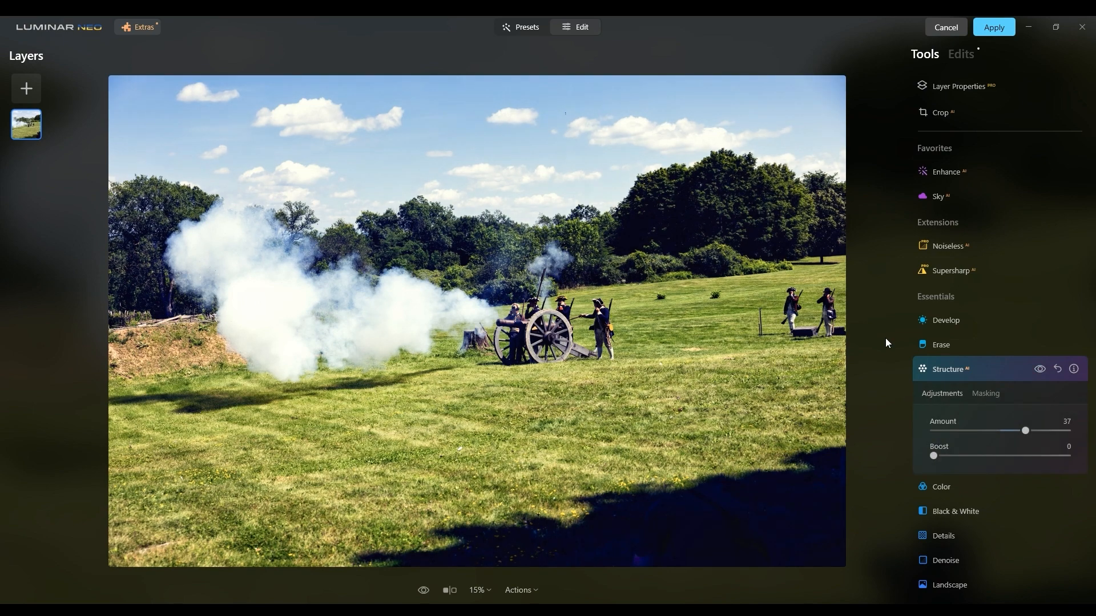
# Examine the cannon smoke at 100% with and without the Structure adjustment, and return to the full view.
pyautogui.click(421, 325)
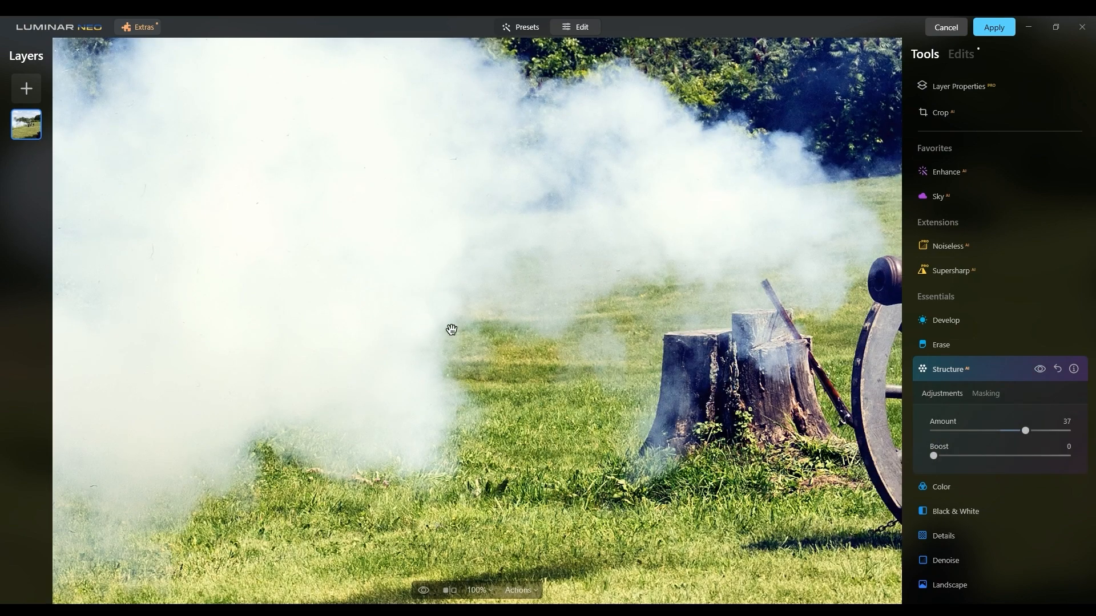
pyautogui.moveTo(455, 325); pyautogui.dragTo(883, 379)
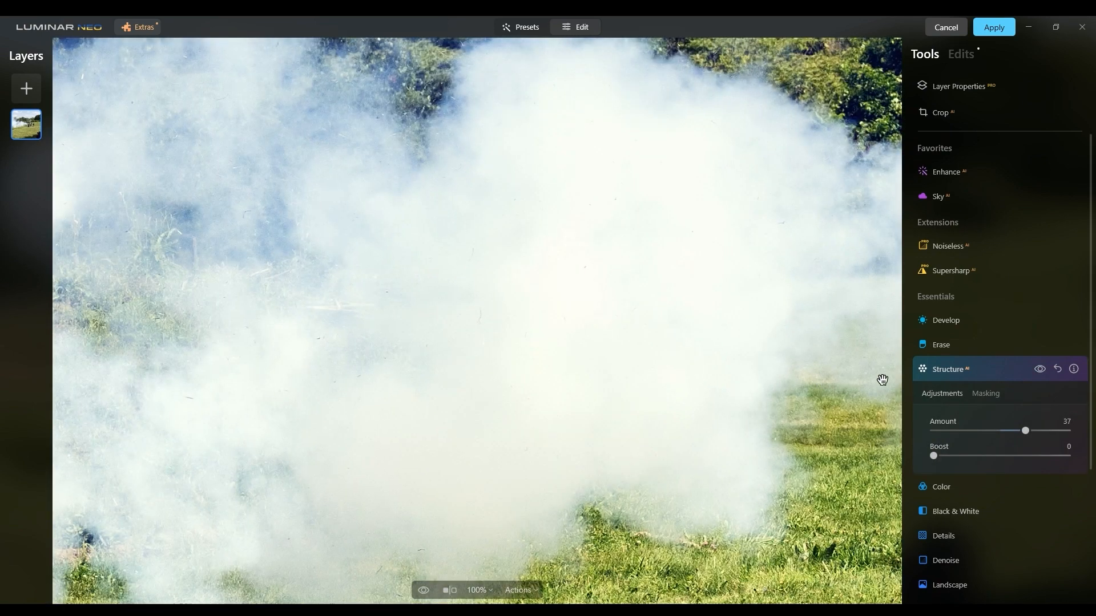
pyautogui.click(1040, 370)
pyautogui.click(1039, 369)
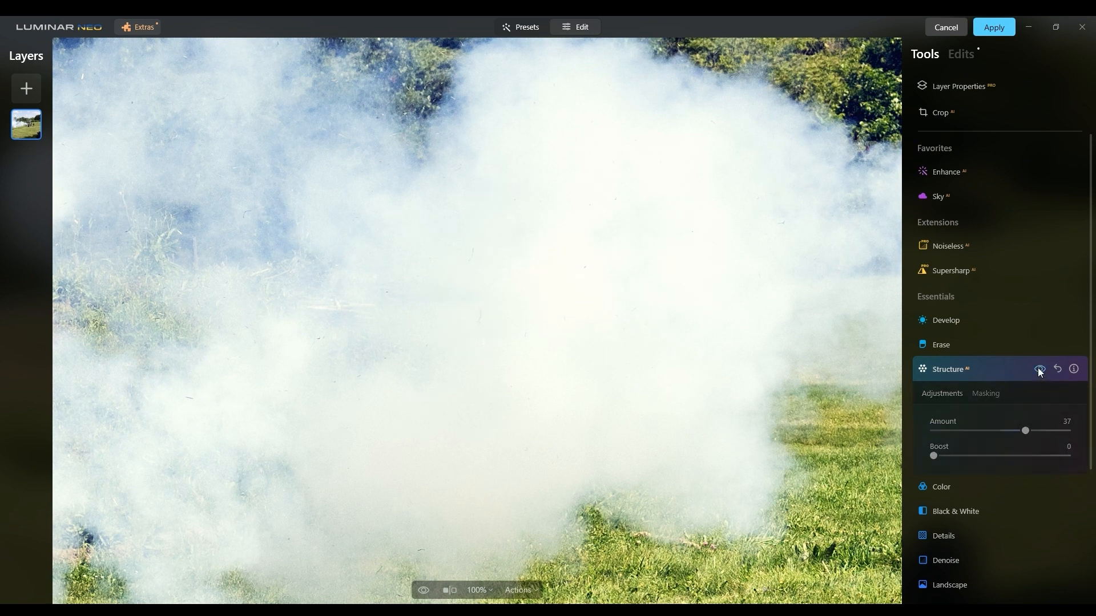
pyautogui.click(1040, 370)
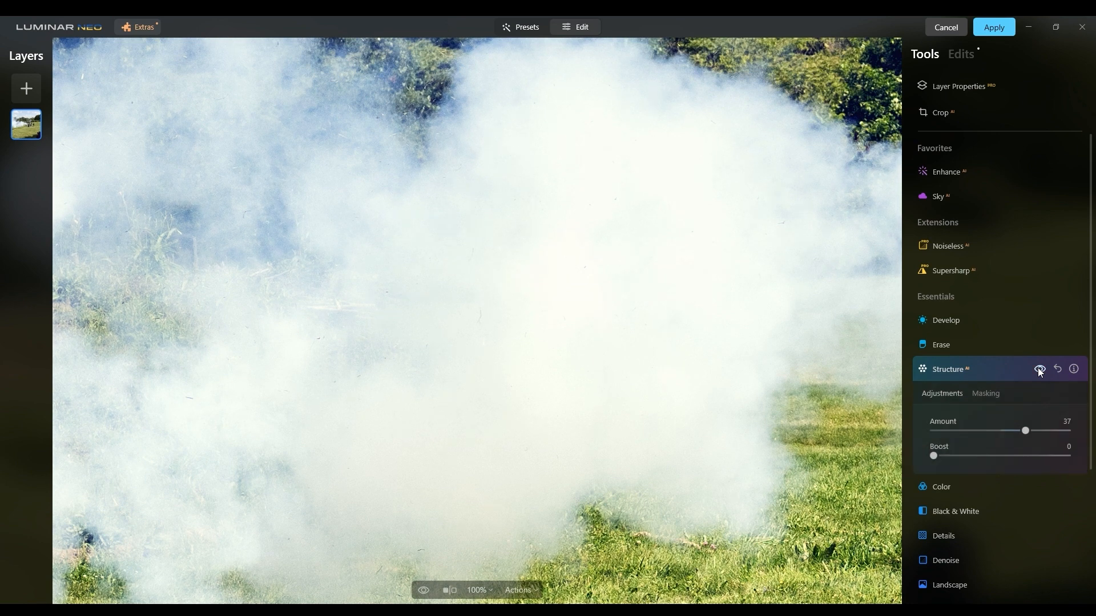
pyautogui.click(791, 421)
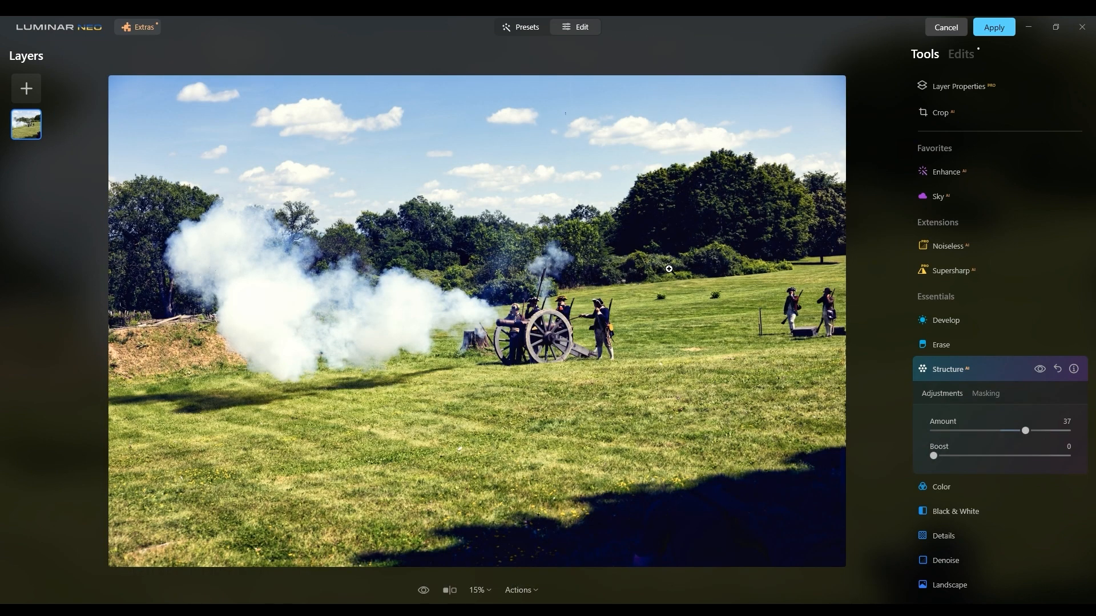
# Examine the sky and clouds at 100% with and without the Structure adjustment, and return to the full view.
pyautogui.click(341, 123)
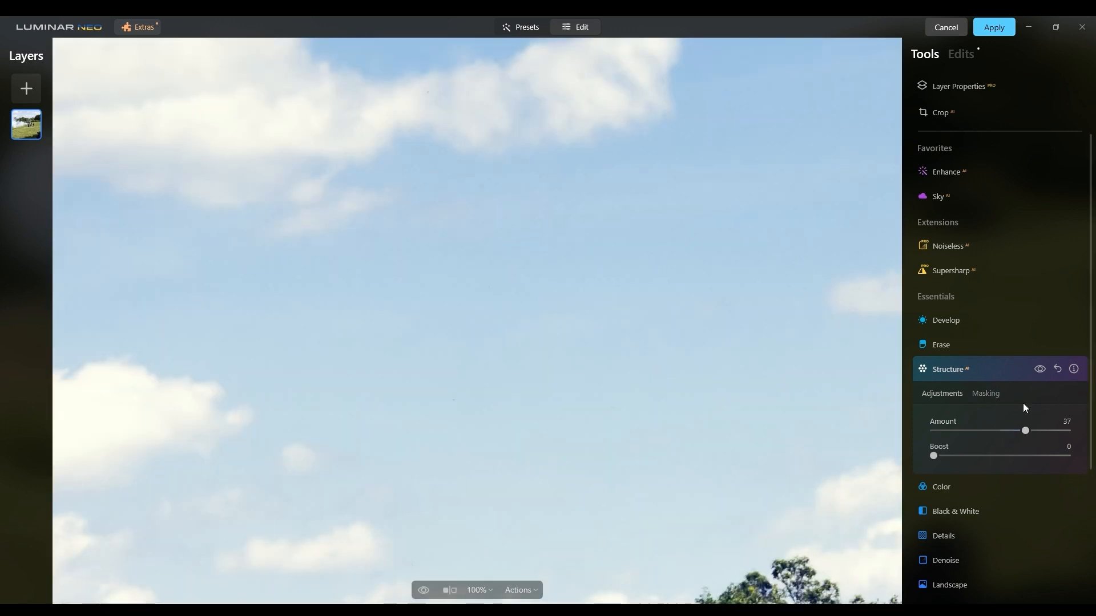
pyautogui.click(1041, 372)
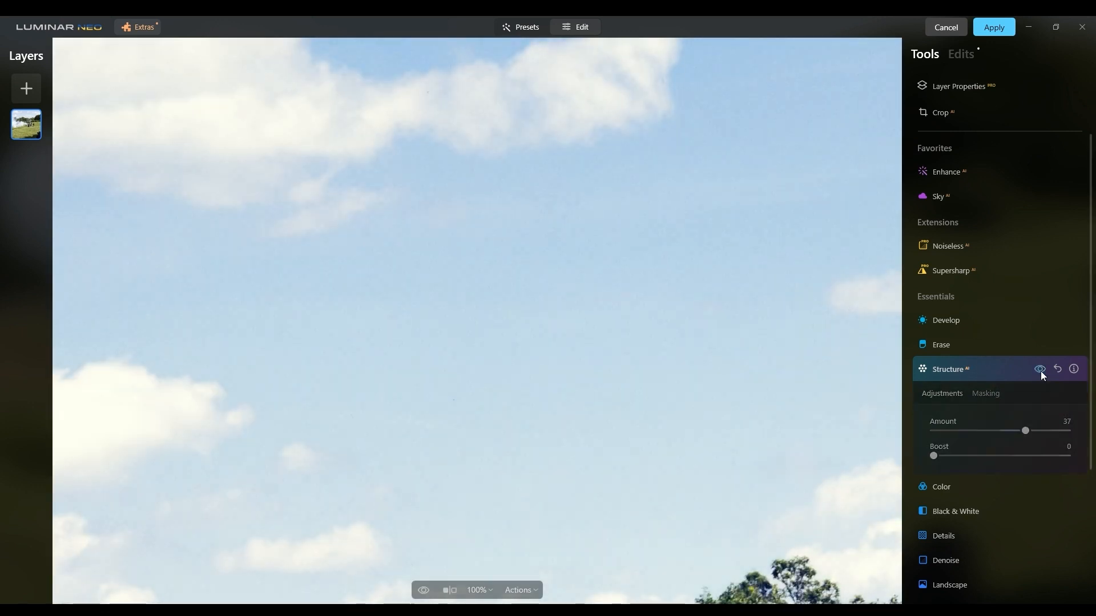
pyautogui.click(1041, 372)
pyautogui.click(1041, 371)
pyautogui.click(1040, 371)
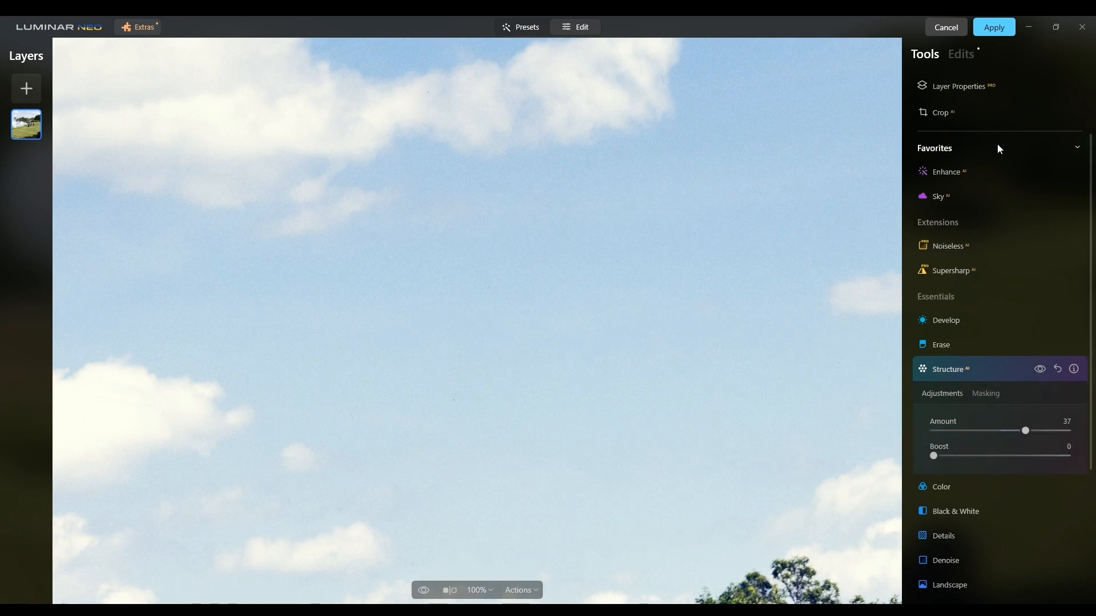
pyautogui.click(857, 208)
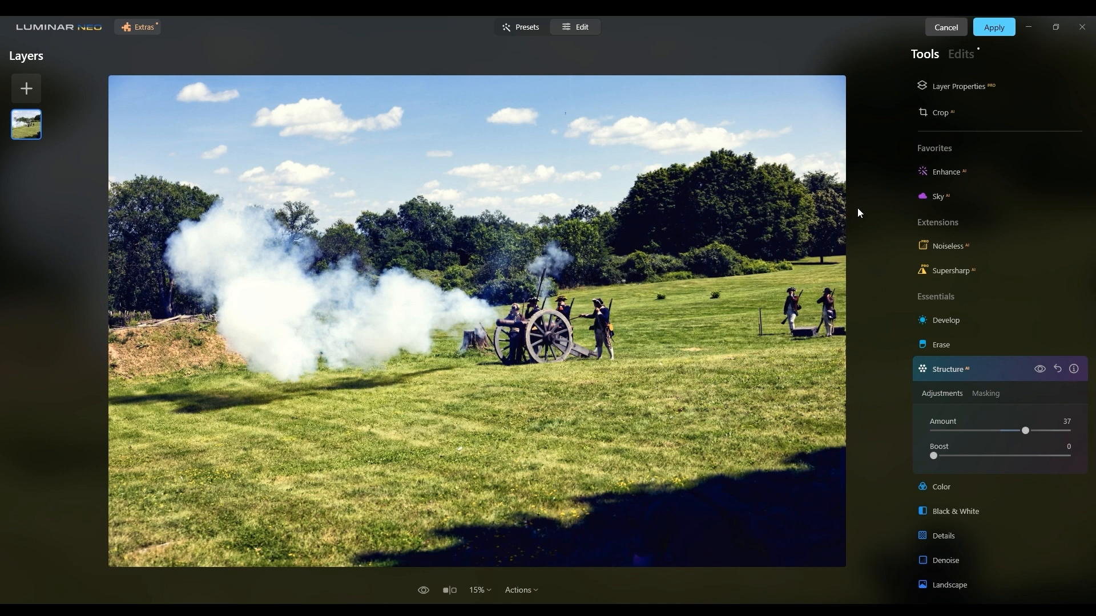